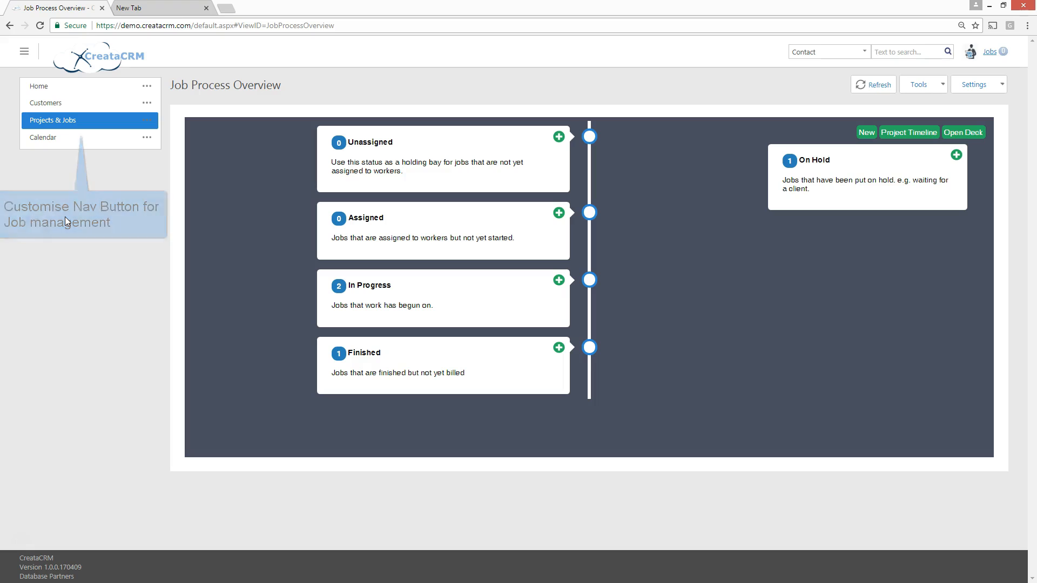
Open the Projects & Jobs overview page and collapse the navigation menu
{"action": "left_click", "coordinate": [57, 126]}
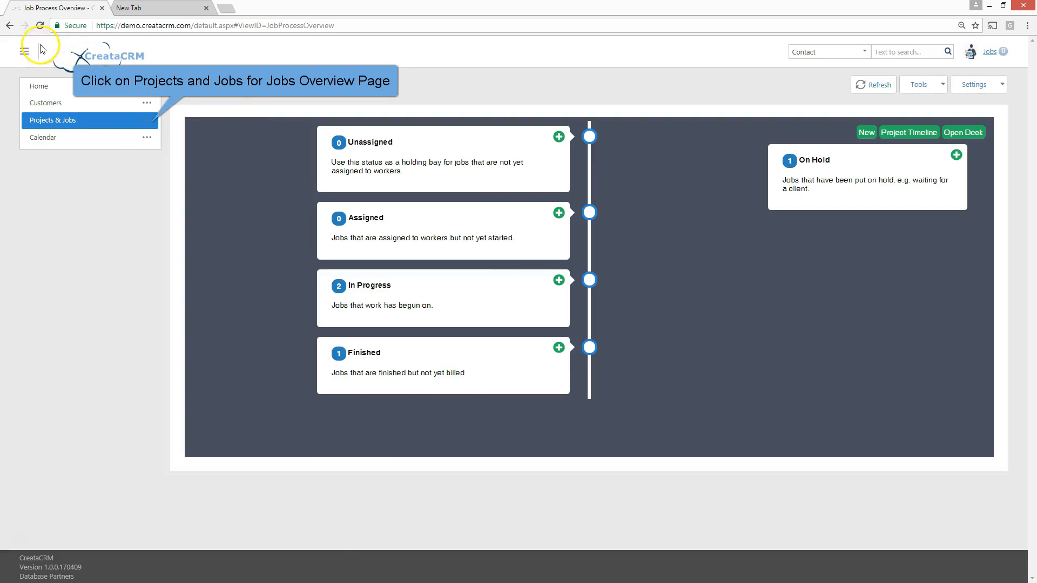
{"action": "left_click", "coordinate": [31, 55]}
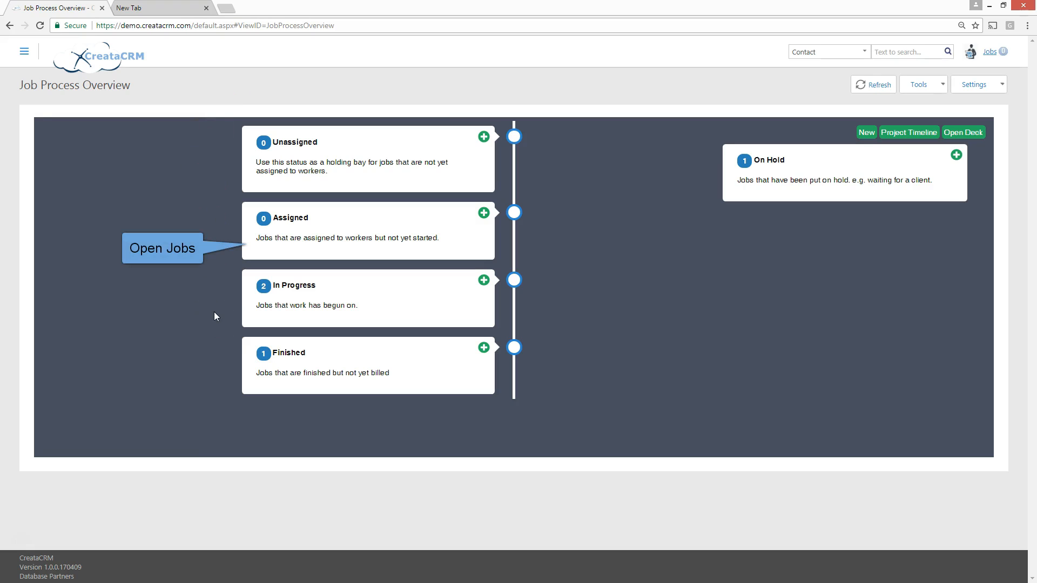
Examine the Unassigned, Assigned, In Progress and Finished stages and their job count bubbles in the Job Process Overview
{"action": "left_click", "coordinate": [216, 303]}
{"action": "left_click", "coordinate": [285, 159]}
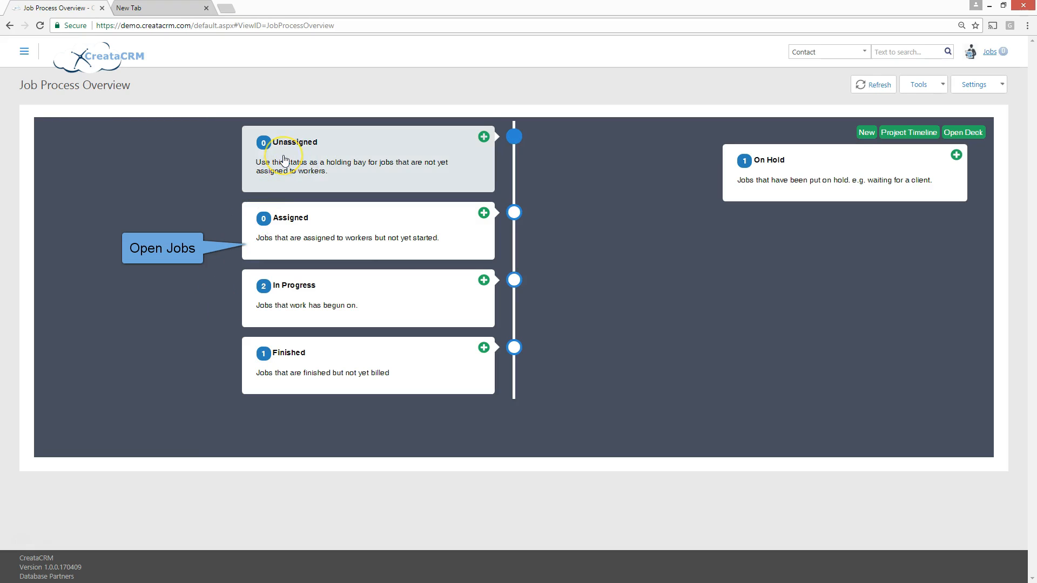
{"action": "left_click", "coordinate": [284, 162]}
{"action": "left_click", "coordinate": [290, 142]}
{"action": "left_click", "coordinate": [285, 146]}
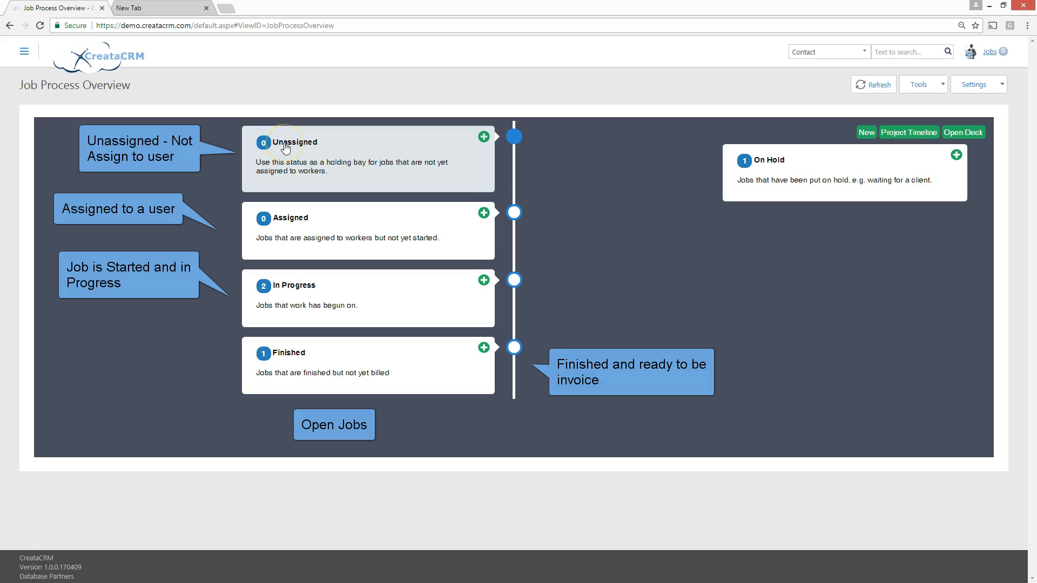
{"action": "left_click", "coordinate": [274, 234]}
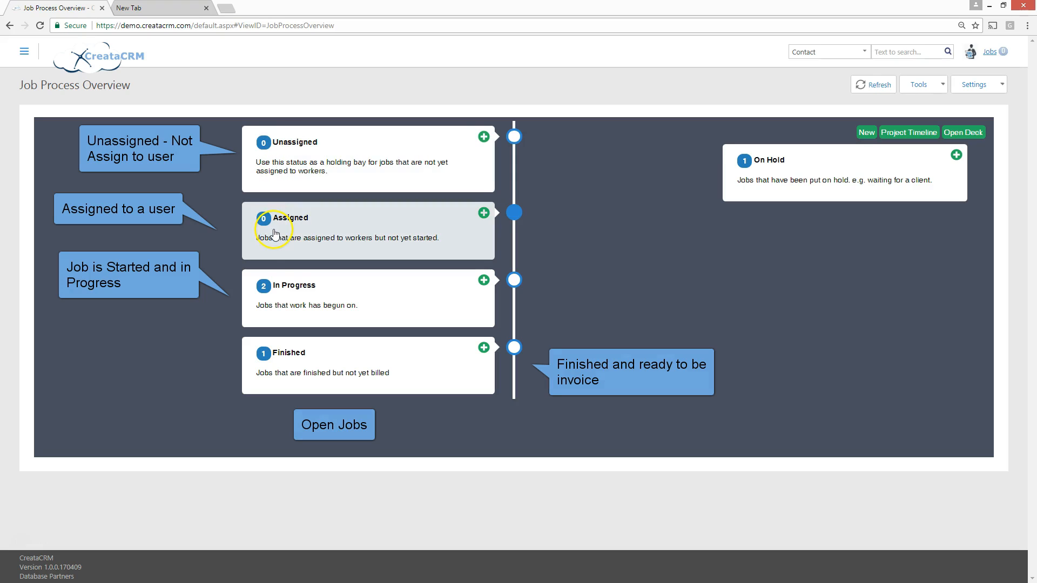
{"action": "left_click", "coordinate": [296, 359]}
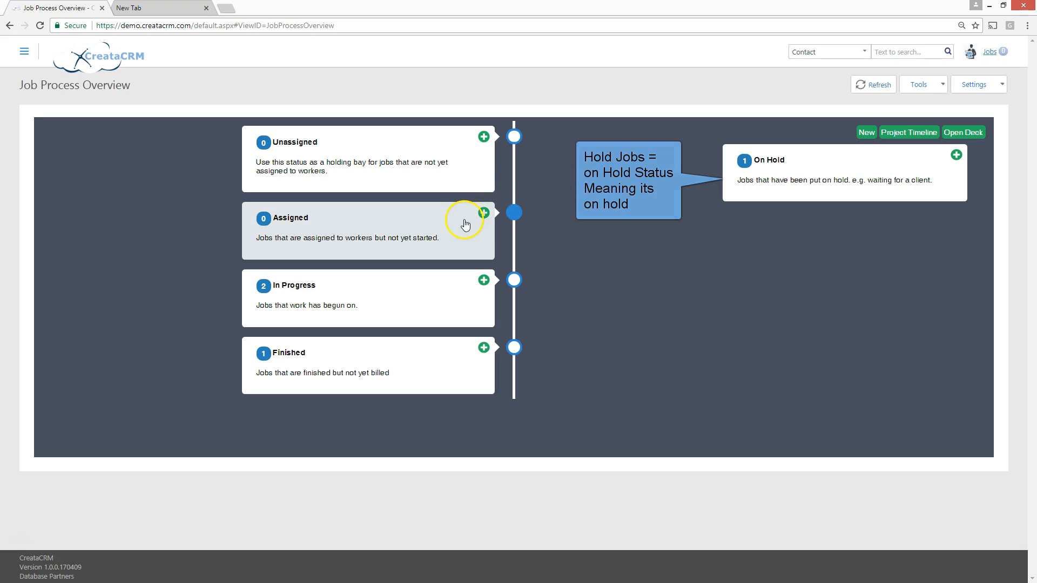
{"action": "left_click", "coordinate": [279, 367]}
{"action": "left_click", "coordinate": [270, 354]}
{"action": "left_click", "coordinate": [23, 543]}
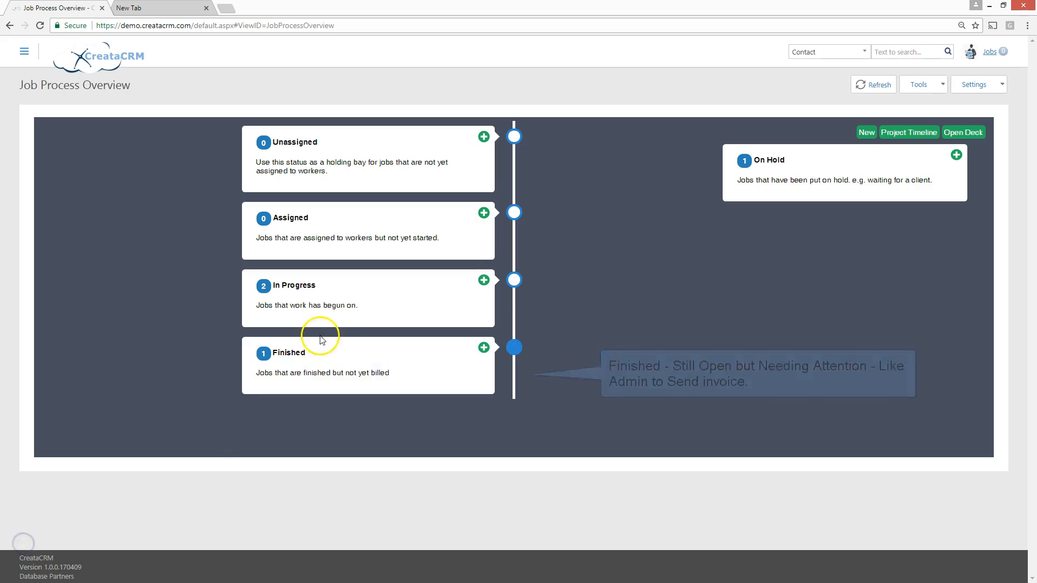
{"action": "left_click", "coordinate": [268, 154]}
{"action": "left_click", "coordinate": [272, 150]}
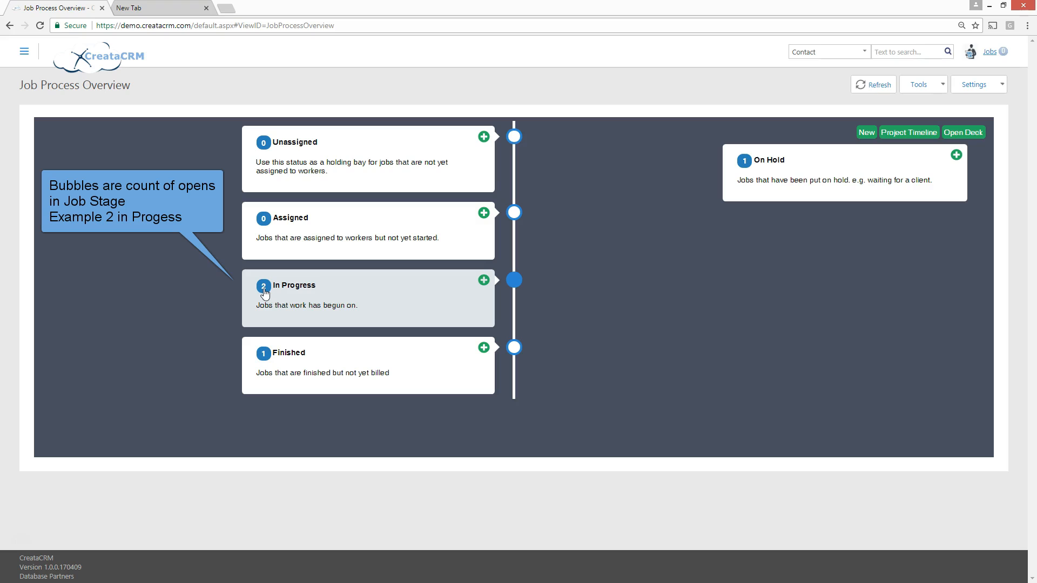
View the list of In Progress jobs and return to the Job Process Overview
{"action": "left_click", "coordinate": [351, 295]}
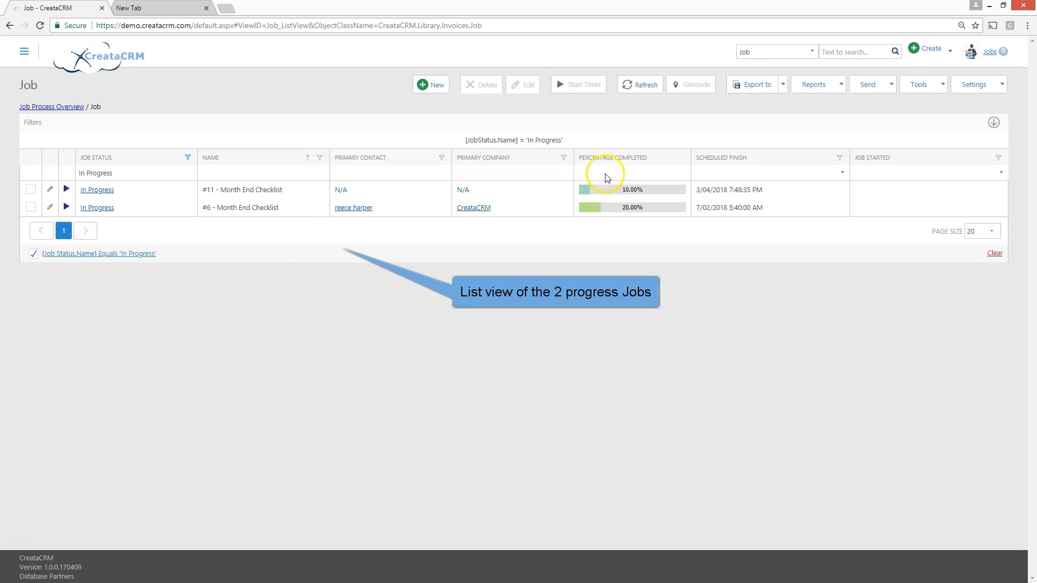
{"action": "left_click", "coordinate": [62, 107]}
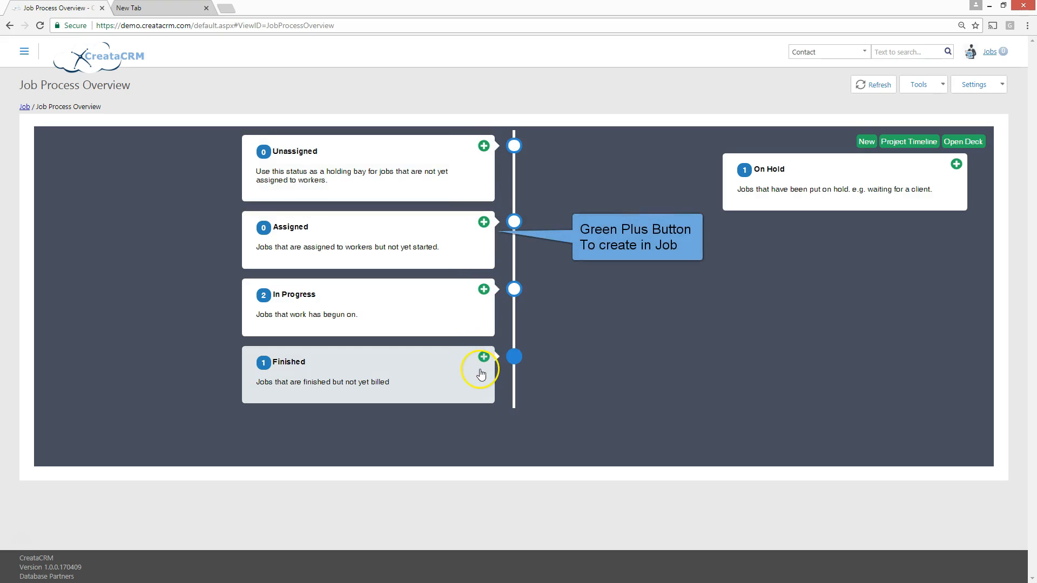
{"action": "left_click", "coordinate": [484, 294]}
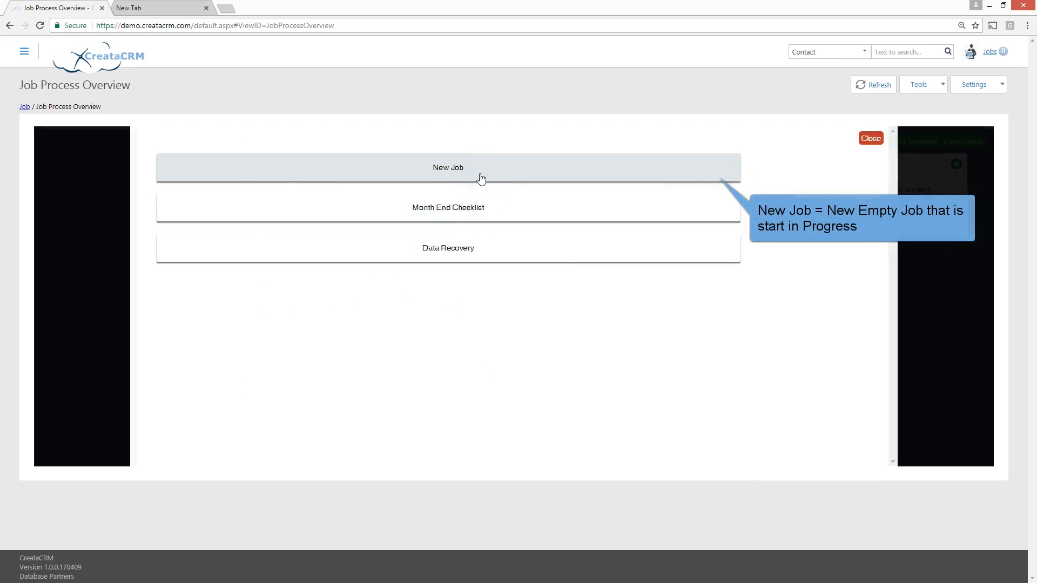
{"action": "left_click", "coordinate": [426, 171]}
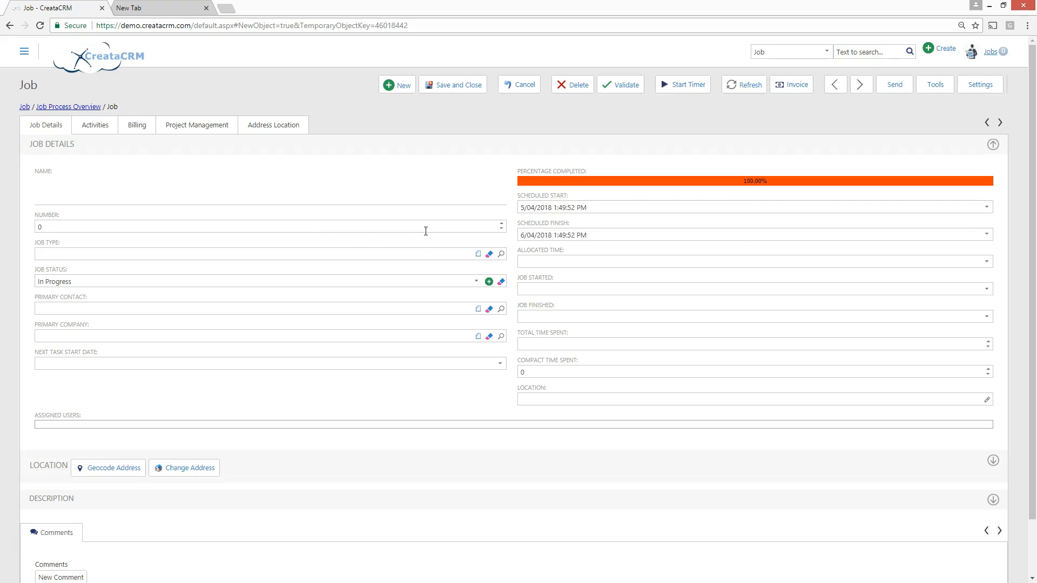
{"action": "left_click", "coordinate": [60, 190]}
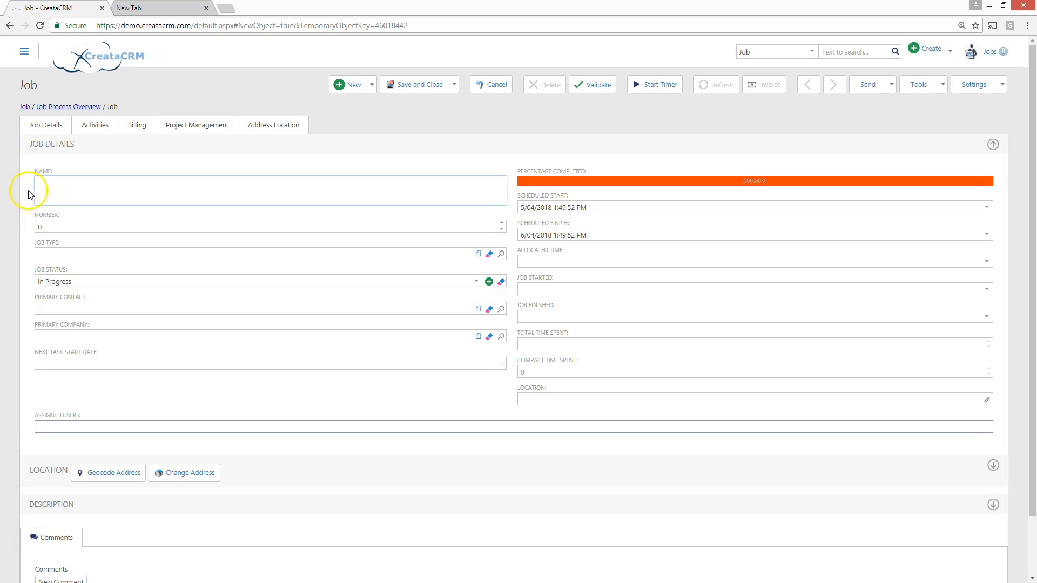
{"action": "left_click", "coordinate": [73, 108]}
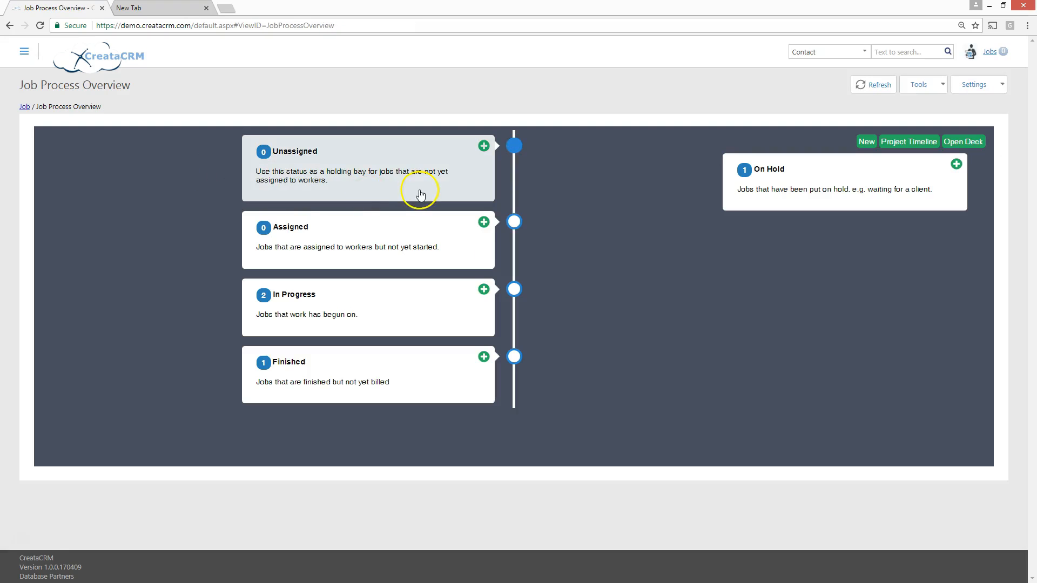
Create an In Progress job from the Month End Checklist template, then save and view it
{"action": "left_click", "coordinate": [484, 290]}
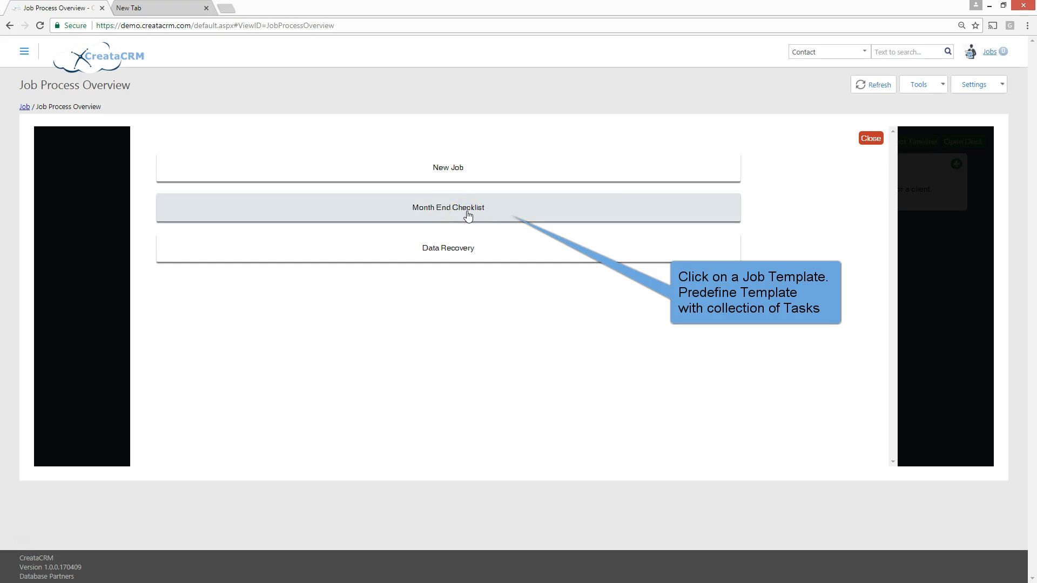
{"action": "left_click", "coordinate": [468, 216]}
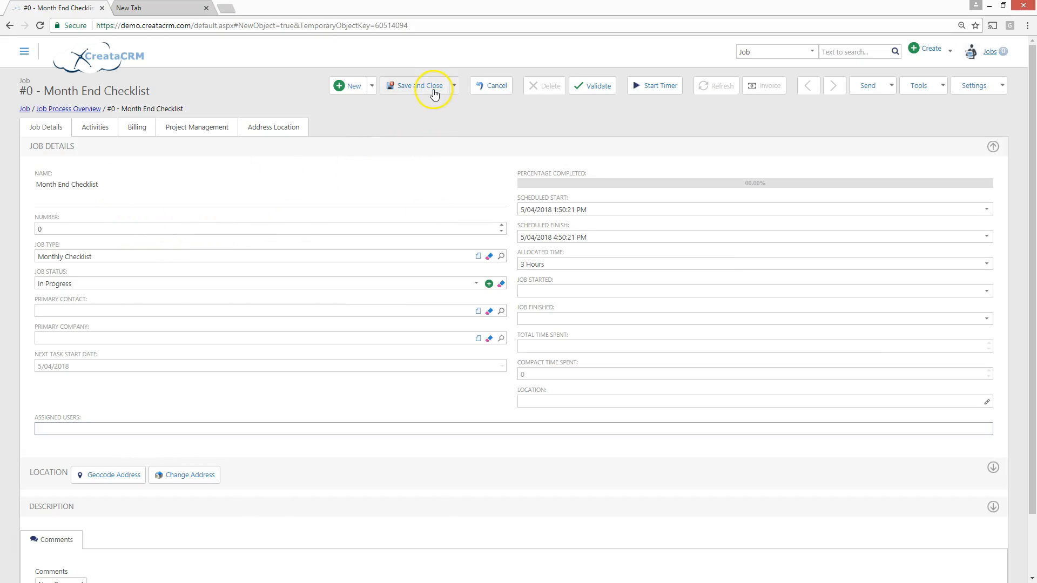
{"action": "left_click", "coordinate": [454, 85]}
{"action": "left_click", "coordinate": [423, 148]}
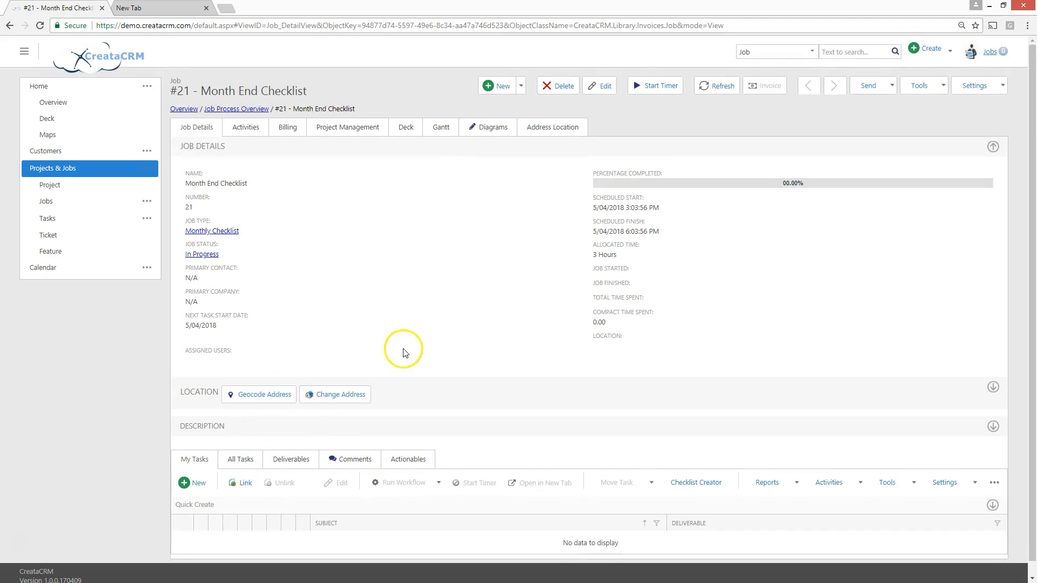
Show all tasks of the Month End Checklist job and review the tasks supplied by the job template
{"action": "scroll", "coordinate": [406, 353], "scroll_direction": "down", "scroll_amount": 1}
{"action": "left_click", "coordinate": [242, 447]}
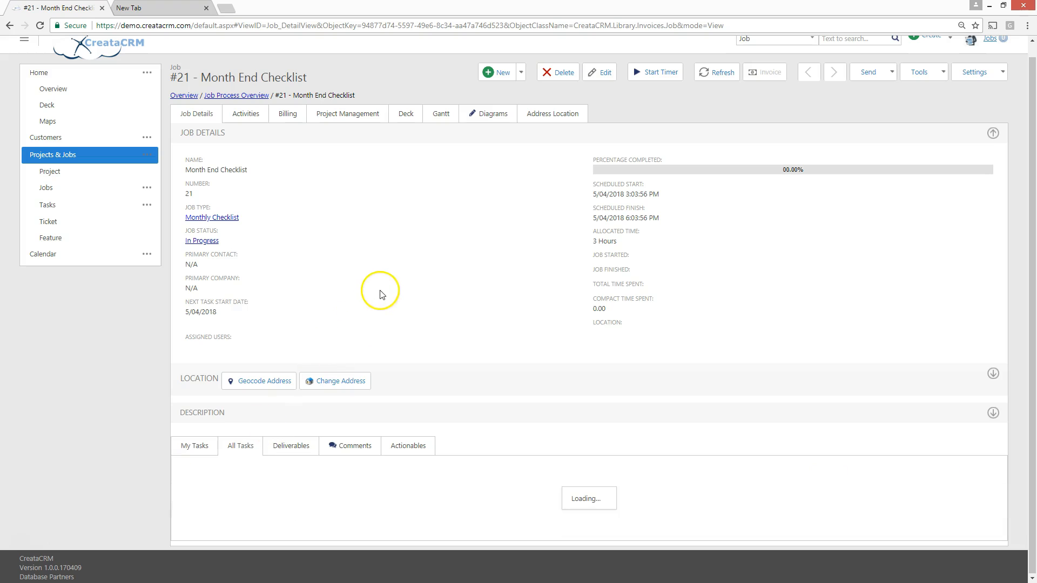
{"action": "scroll", "coordinate": [386, 291], "scroll_direction": "down", "scroll_amount": 3}
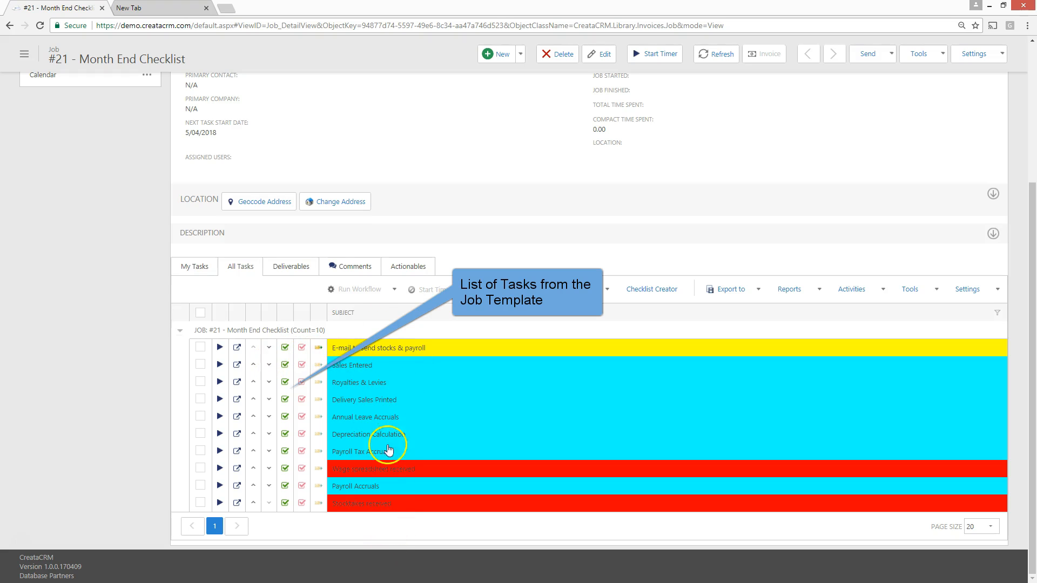
{"action": "scroll", "coordinate": [361, 240], "scroll_direction": "up", "scroll_amount": 3}
{"action": "scroll", "coordinate": [361, 240], "scroll_direction": "down", "scroll_amount": 3}
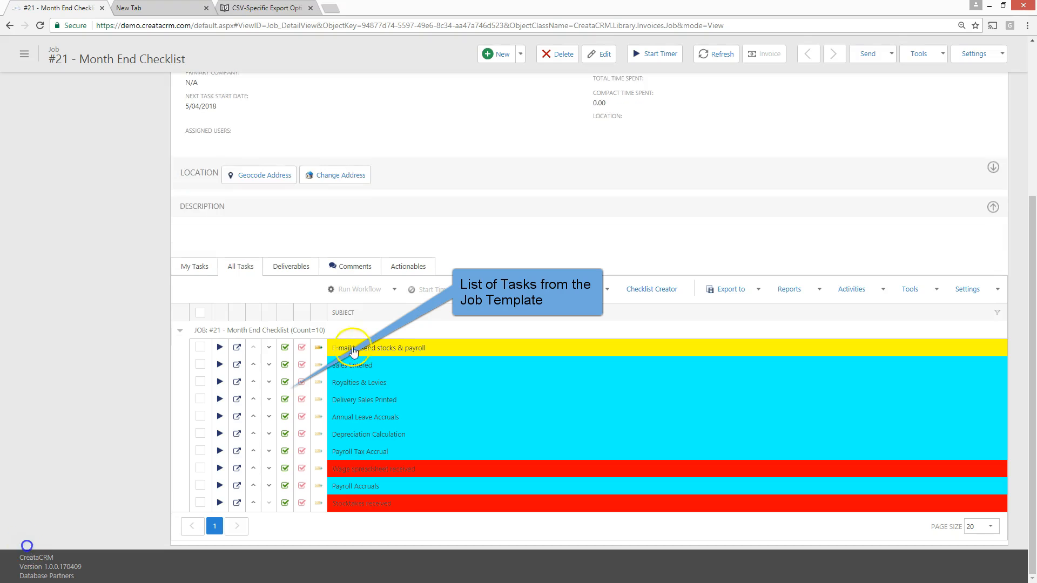
{"action": "scroll", "coordinate": [359, 296], "scroll_direction": "up", "scroll_amount": 3}
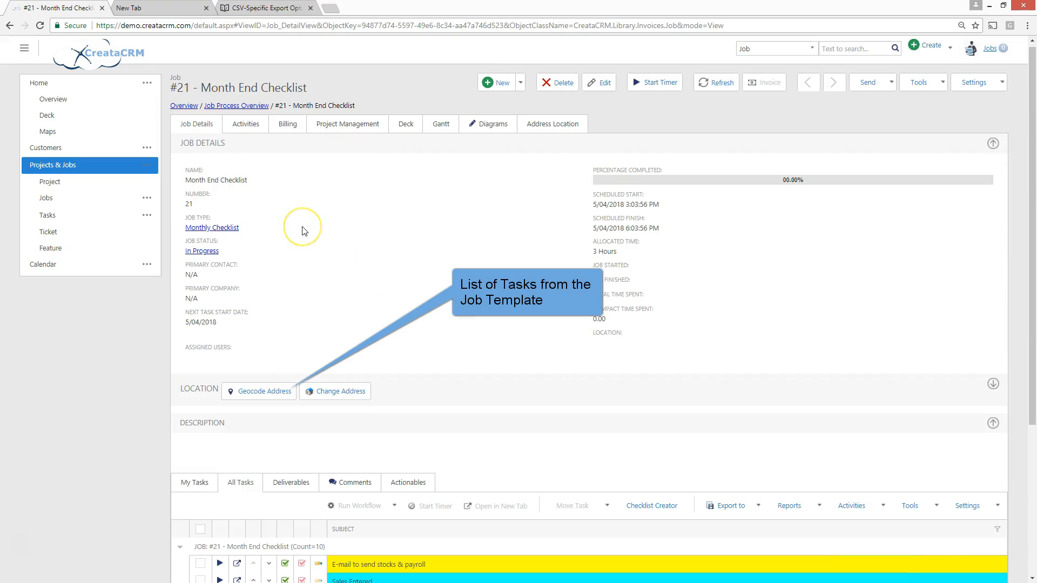
{"action": "scroll", "coordinate": [305, 231], "scroll_direction": "down", "scroll_amount": 4}
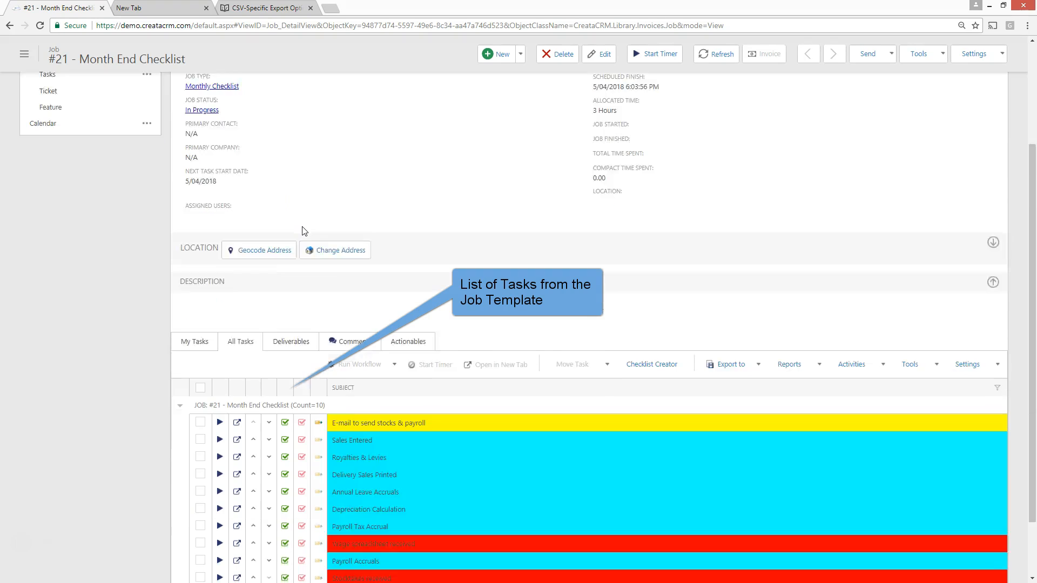
{"action": "left_click_drag", "start_coordinate": [333, 349], "coordinate": [361, 351]}
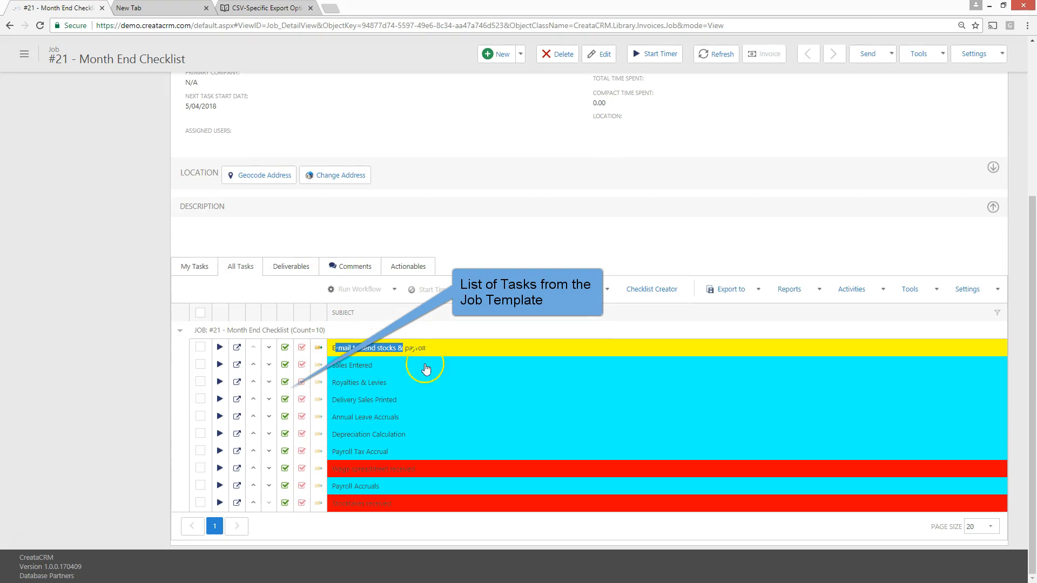
{"action": "left_click", "coordinate": [346, 367]}
{"action": "triple_click", "coordinate": [346, 367]}
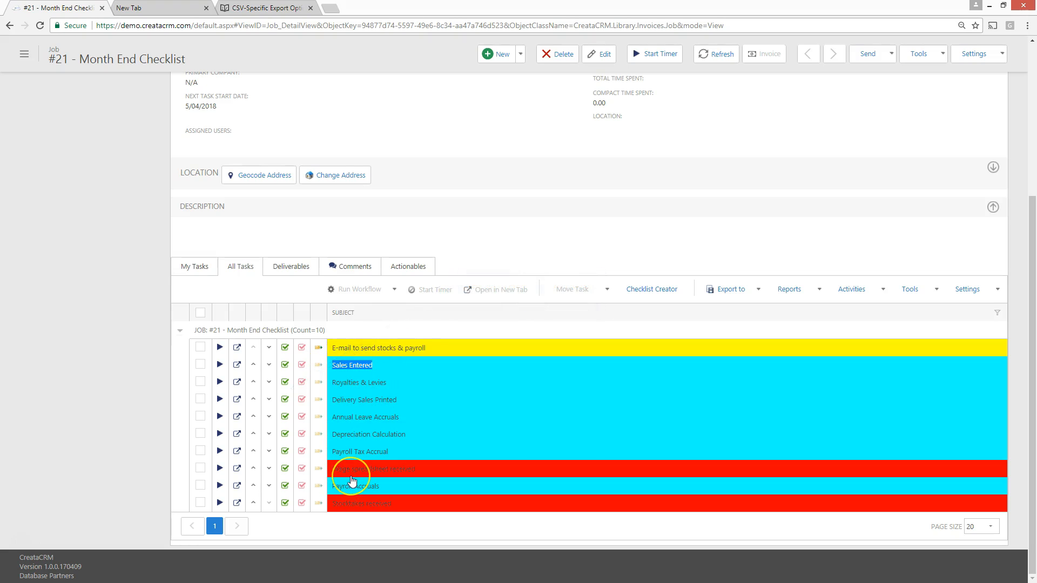
Check the job's allocated time in the job details against its task list
{"action": "scroll", "coordinate": [352, 480], "scroll_direction": "up", "scroll_amount": 4}
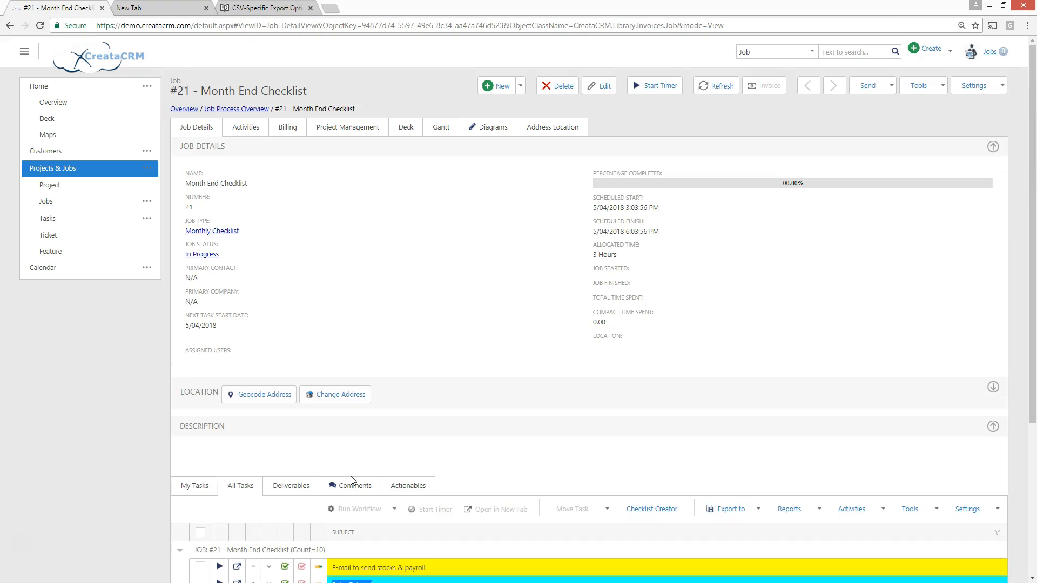
{"action": "left_click_drag", "start_coordinate": [593, 254], "coordinate": [604, 256]}
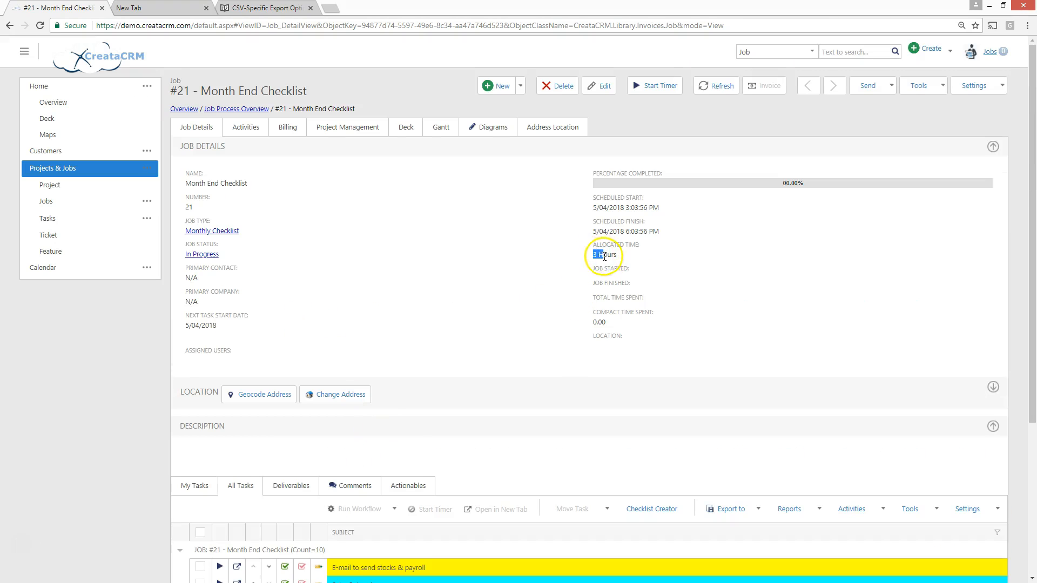
{"action": "scroll", "coordinate": [259, 421], "scroll_direction": "down", "scroll_amount": 4}
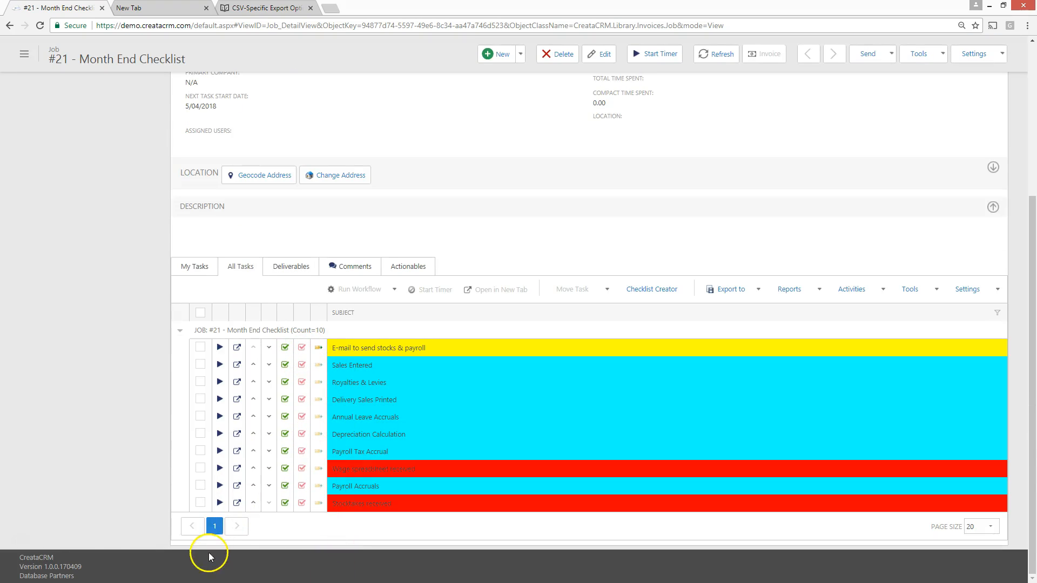
{"action": "scroll", "coordinate": [257, 305], "scroll_direction": "up", "scroll_amount": 4}
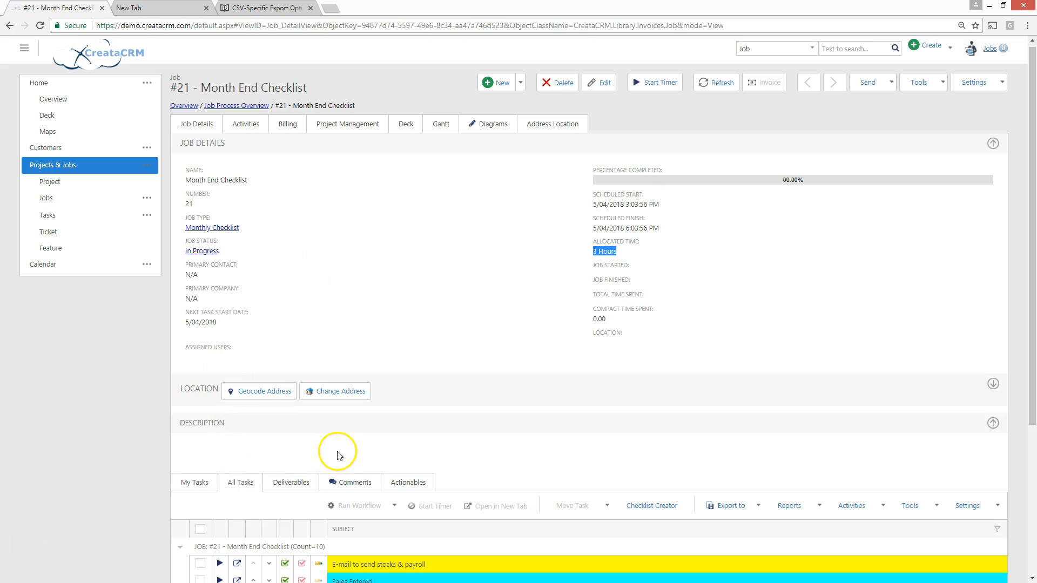
Go to the Job Process Overview, view the project timeline's stages and return to the jobs timeline
{"action": "left_click", "coordinate": [68, 164]}
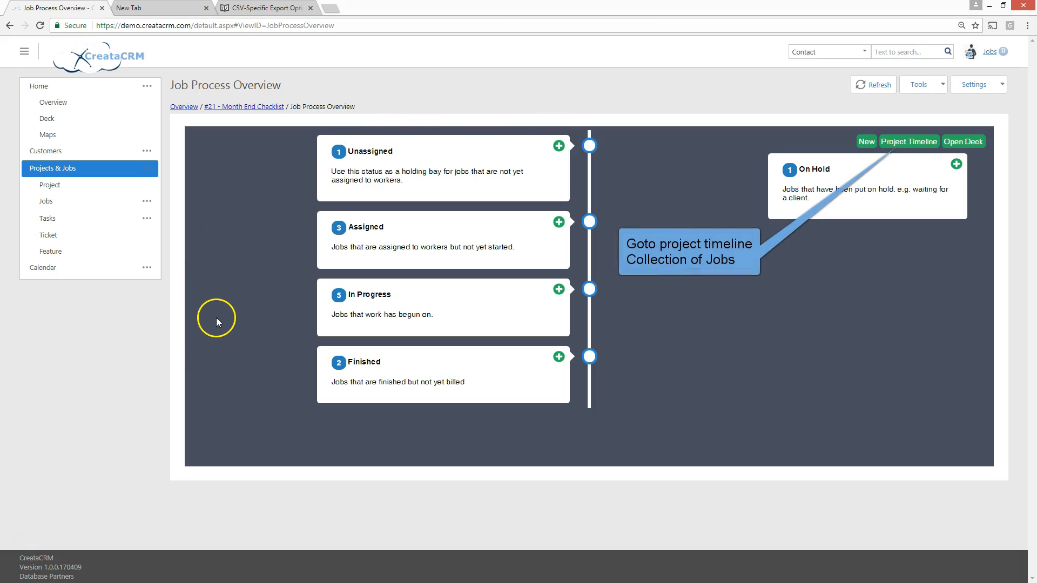
{"action": "left_click", "coordinate": [912, 143]}
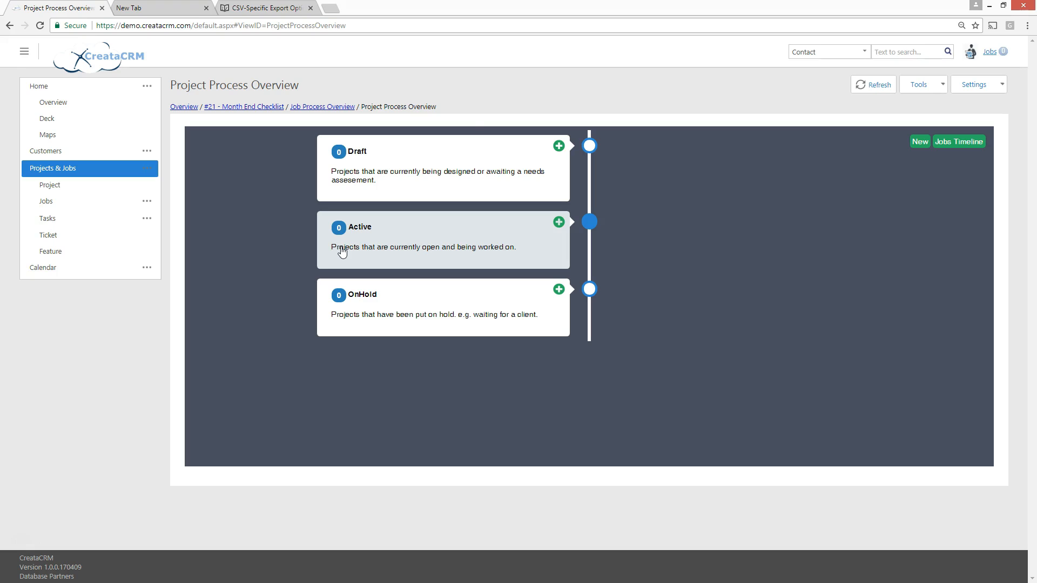
{"action": "left_click", "coordinate": [531, 230]}
{"action": "left_click", "coordinate": [945, 141]}
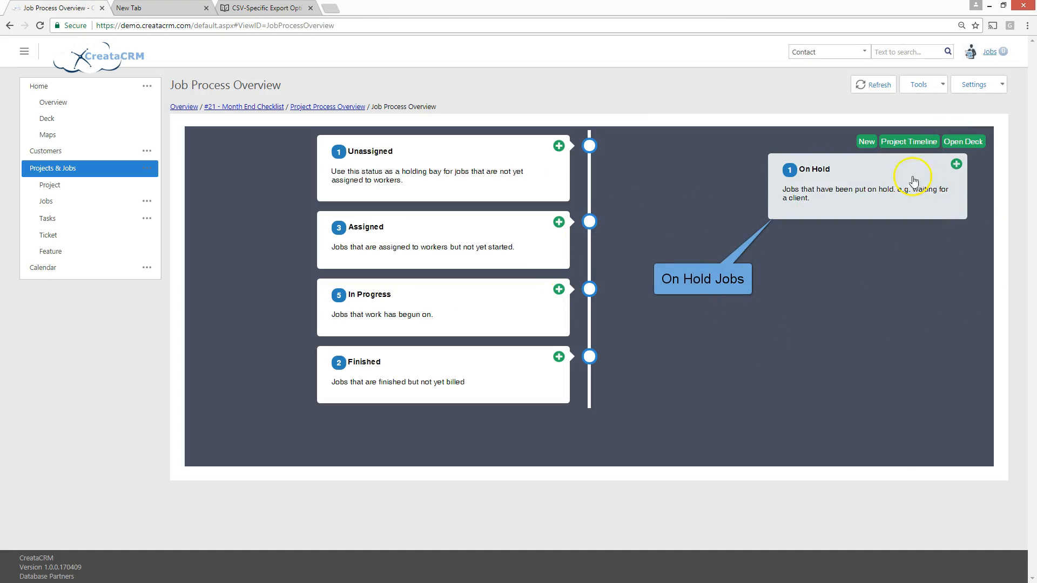
Set the on-hold sfsd job's status to In Progress, save and close it, and return to the Job Process Overview
{"action": "left_click", "coordinate": [834, 187]}
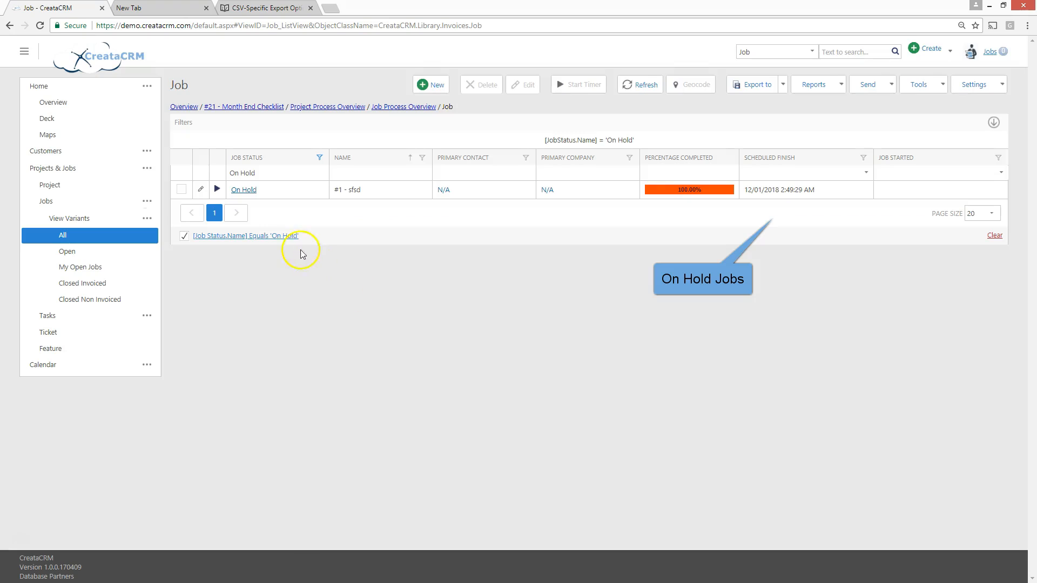
{"action": "left_click", "coordinate": [201, 190]}
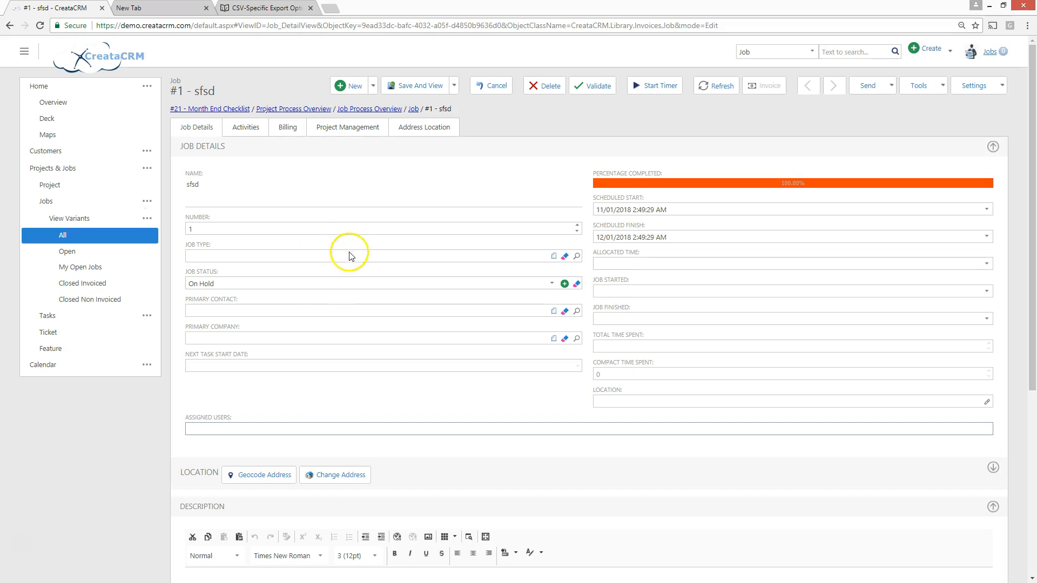
{"action": "left_click", "coordinate": [262, 283]}
{"action": "left_click", "coordinate": [262, 283]}
{"action": "left_click", "coordinate": [222, 351]}
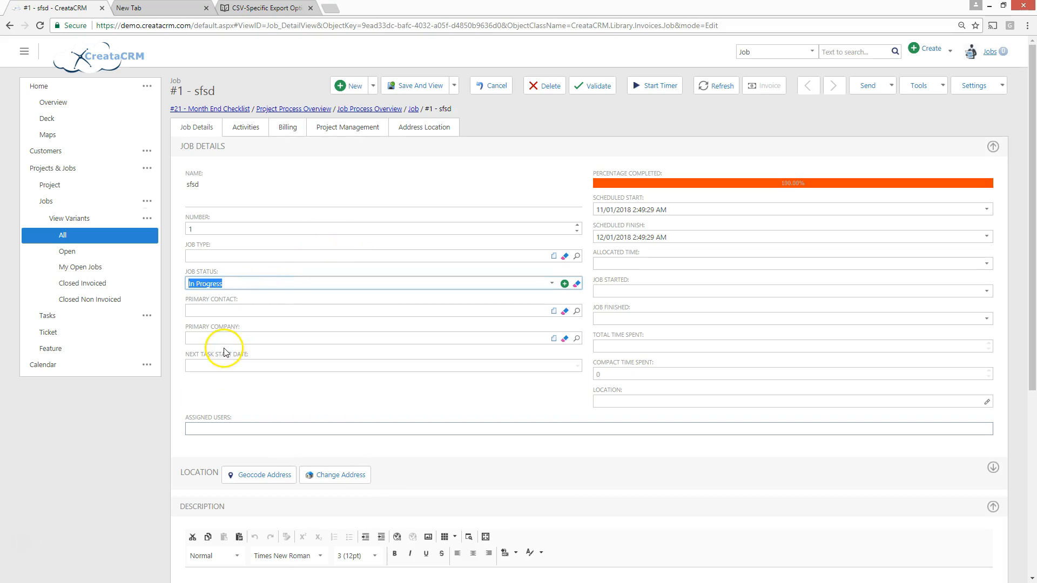
{"action": "left_click", "coordinate": [454, 85]}
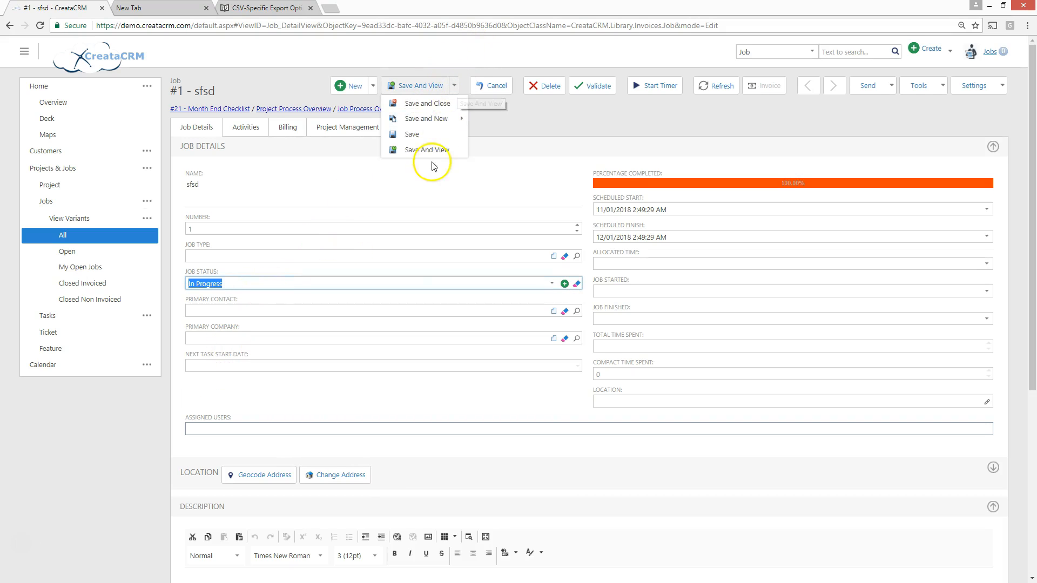
{"action": "left_click", "coordinate": [437, 104]}
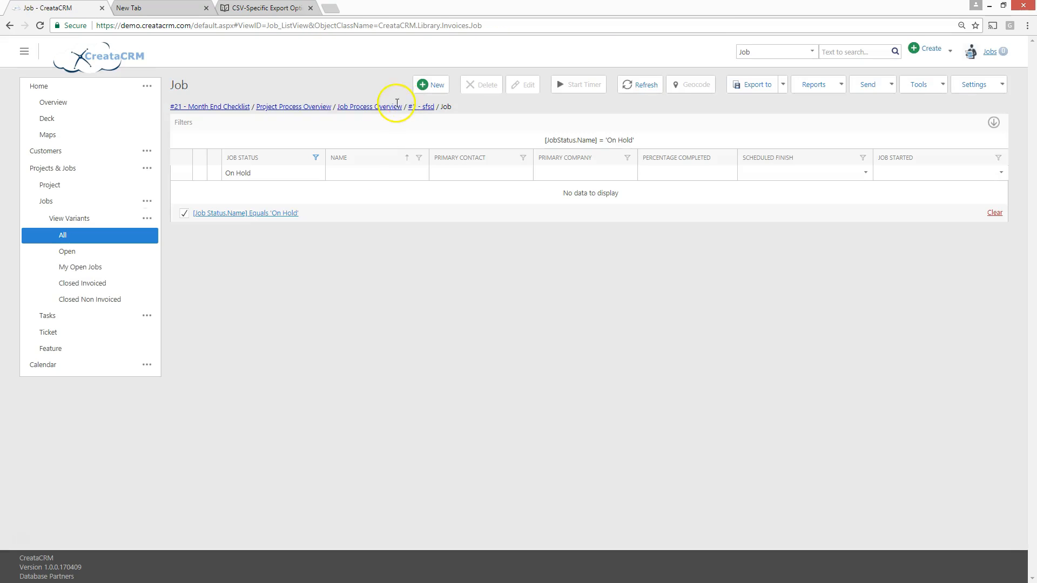
{"action": "left_click", "coordinate": [397, 105]}
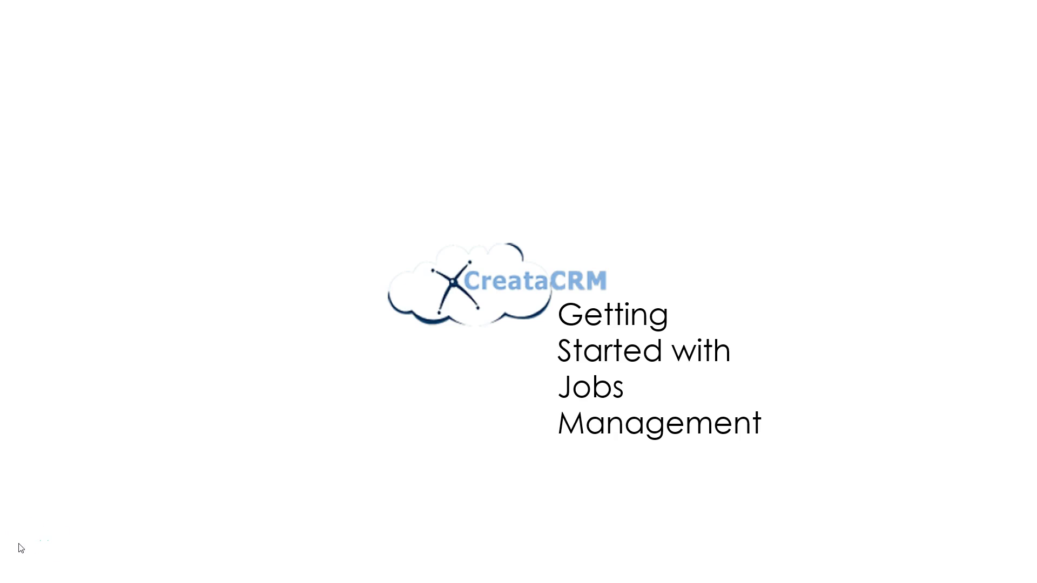
{"action": "left_click", "coordinate": [20, 547]}
{"action": "left_click", "coordinate": [173, 433]}
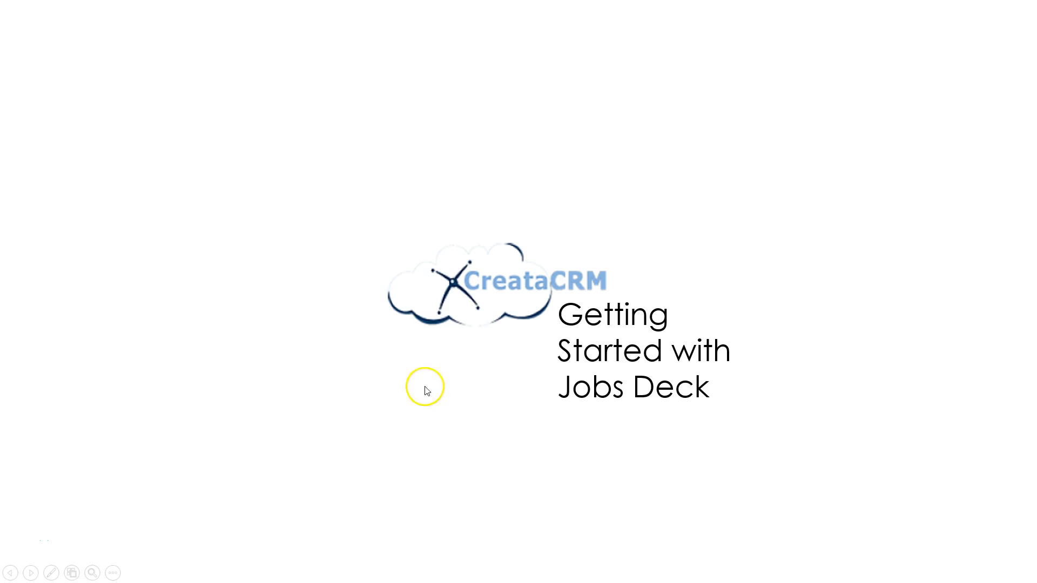
{"action": "left_click", "coordinate": [384, 305]}
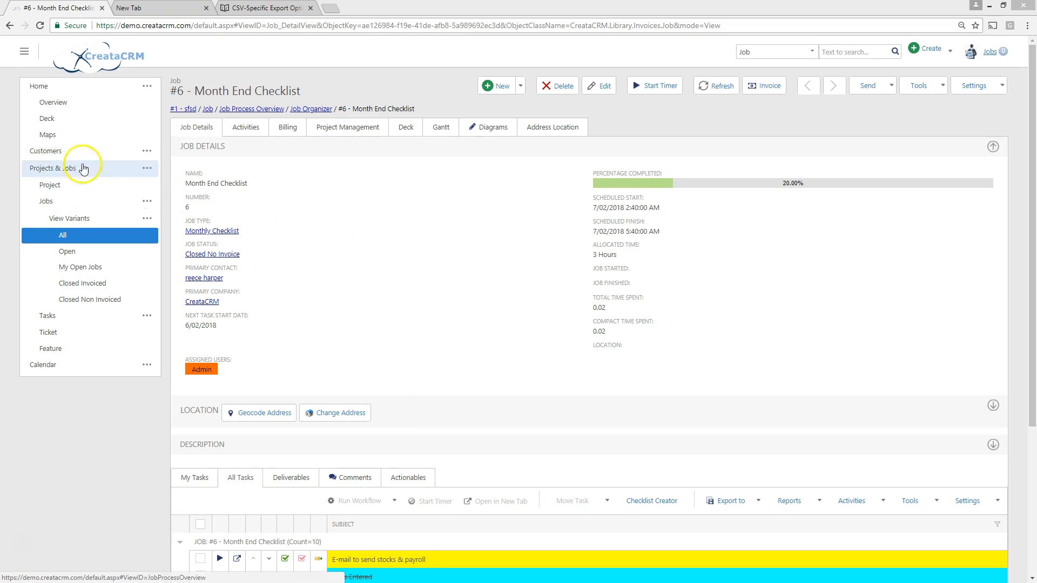
Open the job deck and move the unnamed job, one dsadasdas job and the 1/10 Month End Checklist job to On Hold
{"action": "left_click", "coordinate": [64, 167]}
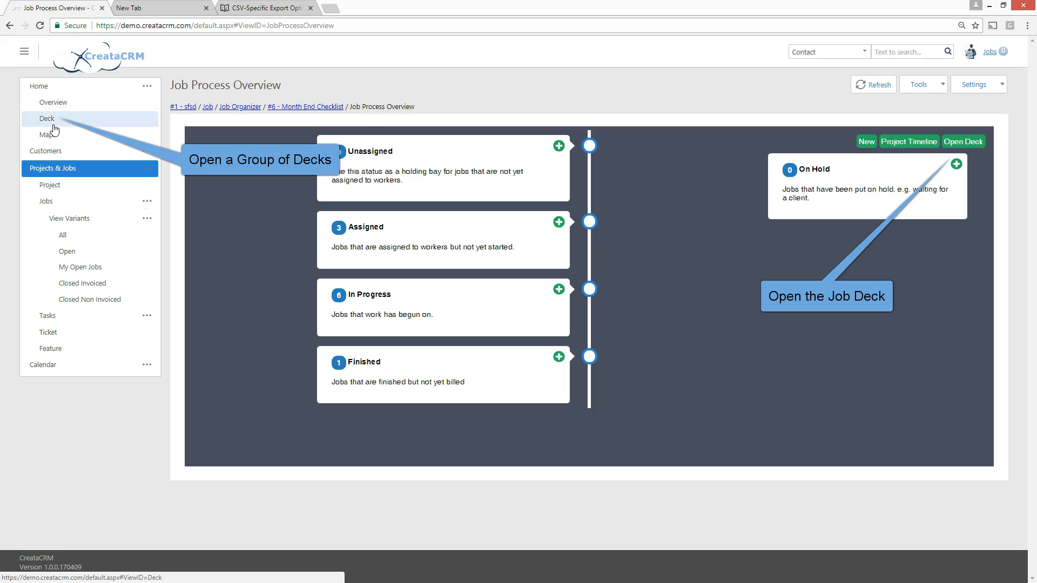
{"action": "left_click", "coordinate": [964, 143]}
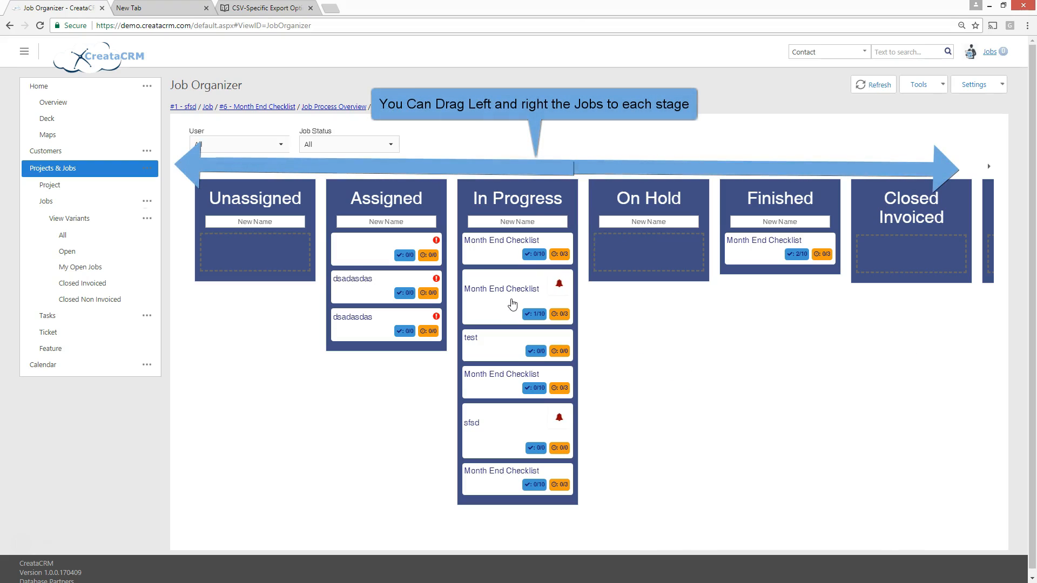
{"action": "left_click_drag", "start_coordinate": [392, 254], "coordinate": [627, 246]}
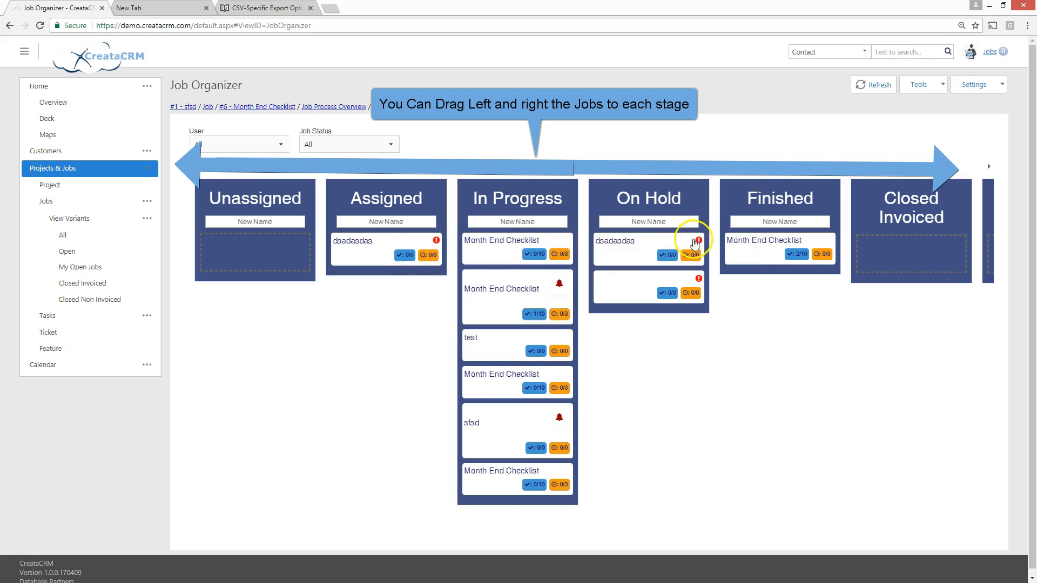
{"action": "left_click_drag", "start_coordinate": [486, 292], "coordinate": [670, 256]}
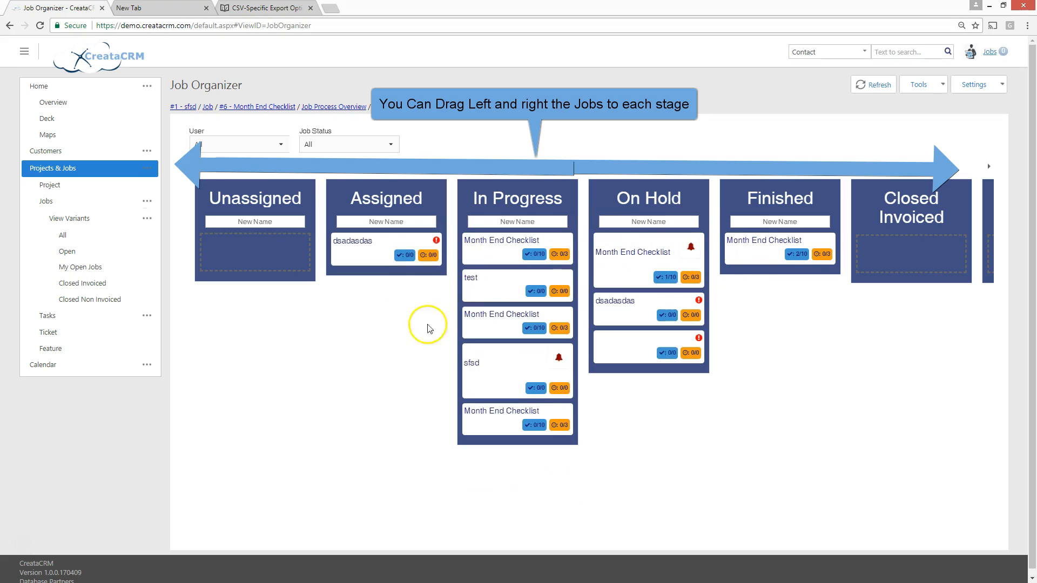
Move the test job to Unassigned, sfsd to Finished, and the 1/10 Month End Checklist and both dsadasdas jobs to In Progress
{"action": "left_click_drag", "start_coordinate": [505, 285], "coordinate": [260, 248]}
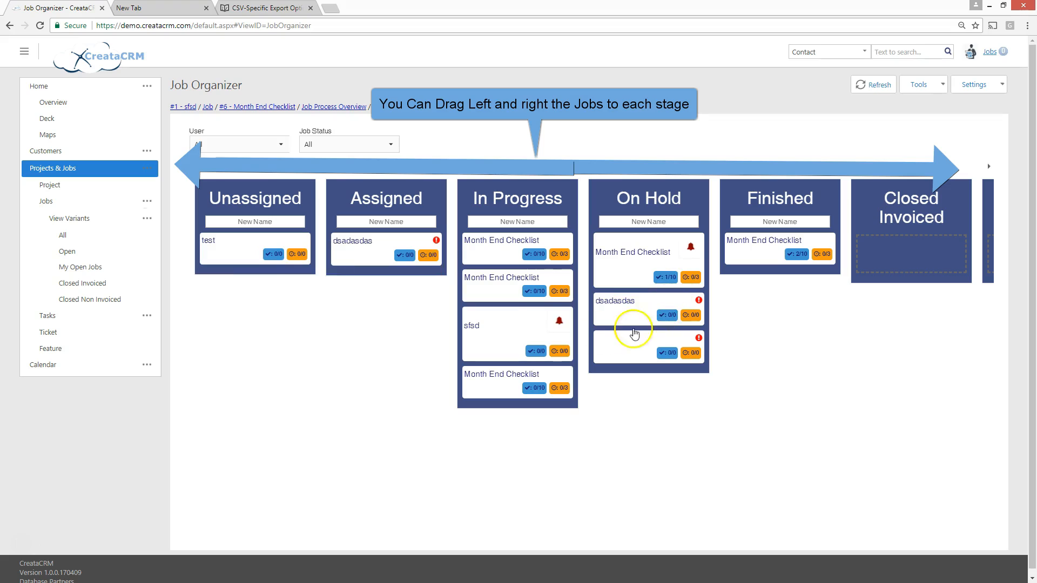
{"action": "left_click_drag", "start_coordinate": [535, 323], "coordinate": [770, 292]}
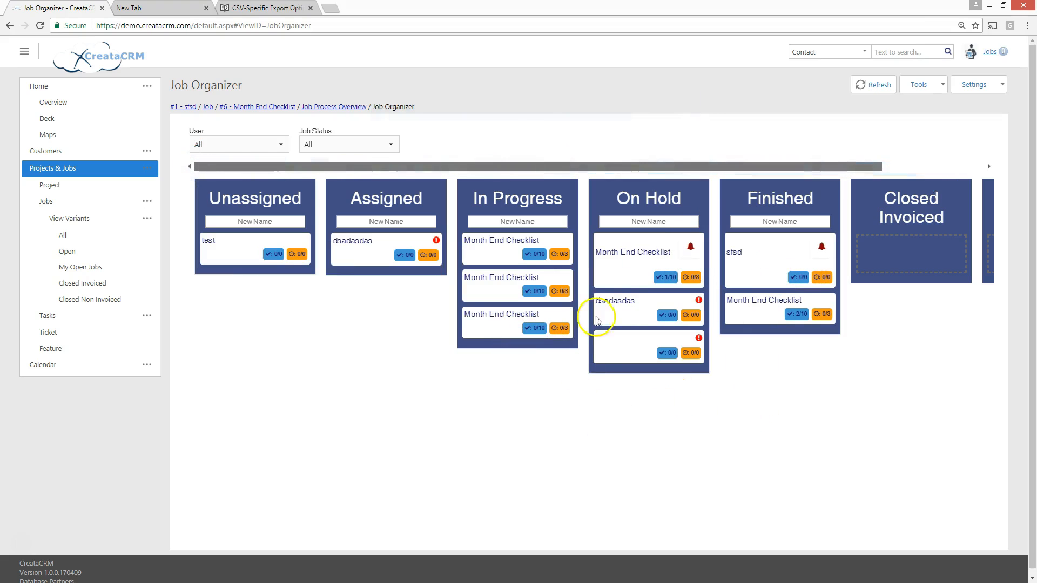
{"action": "left_click_drag", "start_coordinate": [624, 258], "coordinate": [489, 247]}
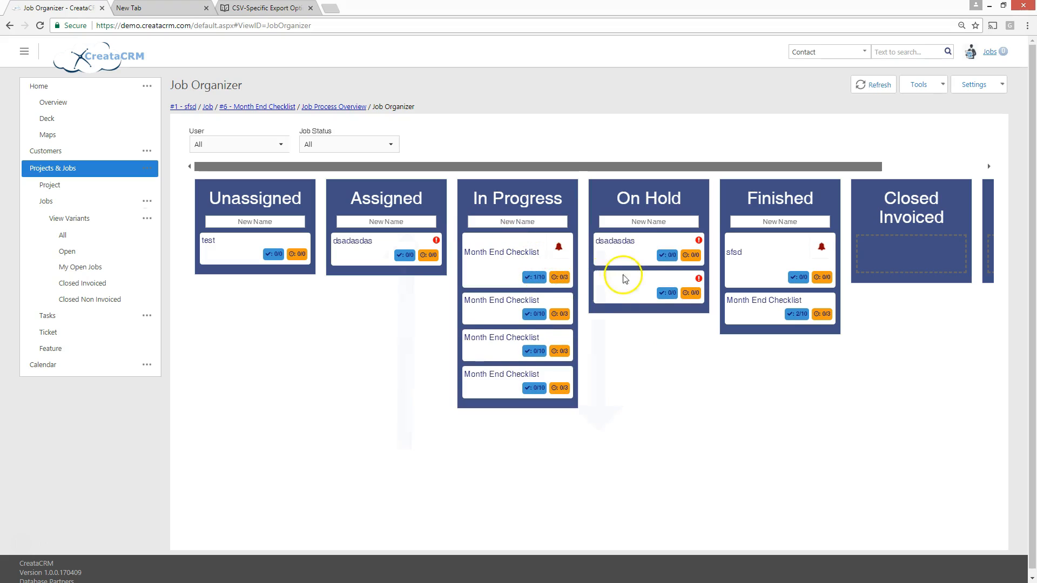
{"action": "left_click_drag", "start_coordinate": [543, 275], "coordinate": [503, 285]}
{"action": "left_click_drag", "start_coordinate": [390, 245], "coordinate": [512, 289]}
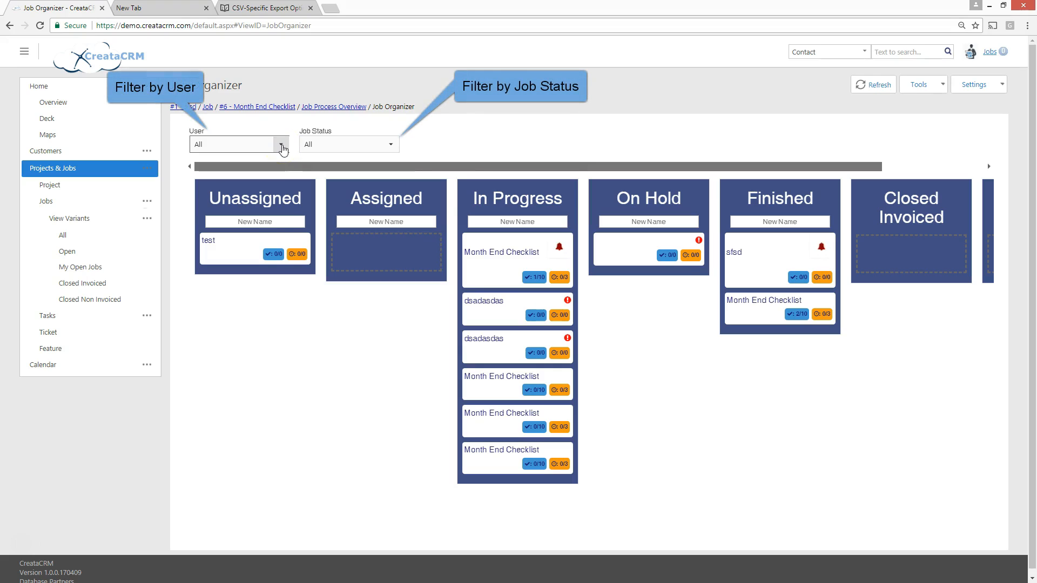
Filter the job deck by the Admin user and by the Jobs user, and reset the user filter to All
{"action": "left_click", "coordinate": [280, 144]}
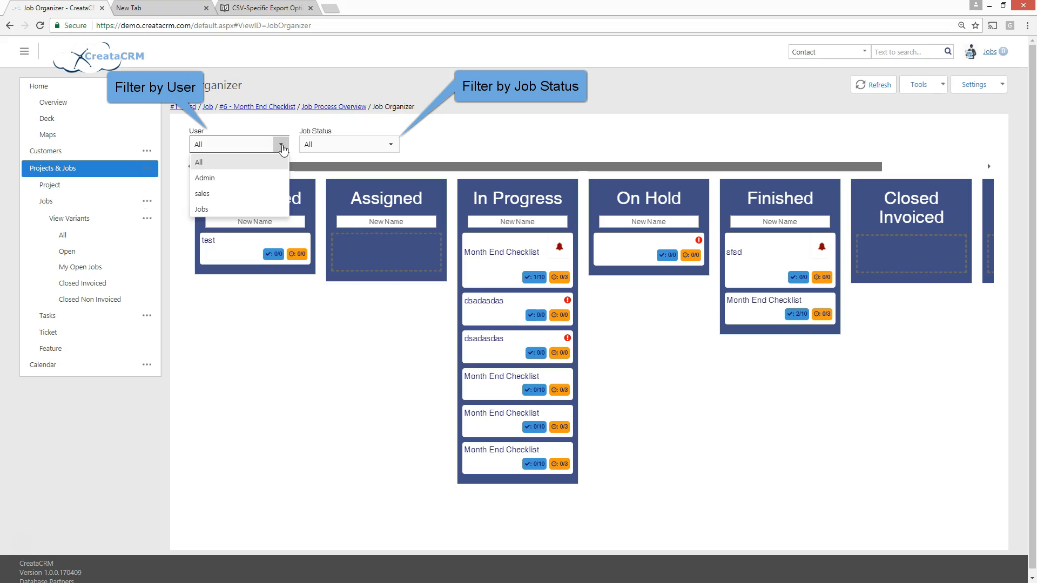
{"action": "left_click", "coordinate": [219, 177]}
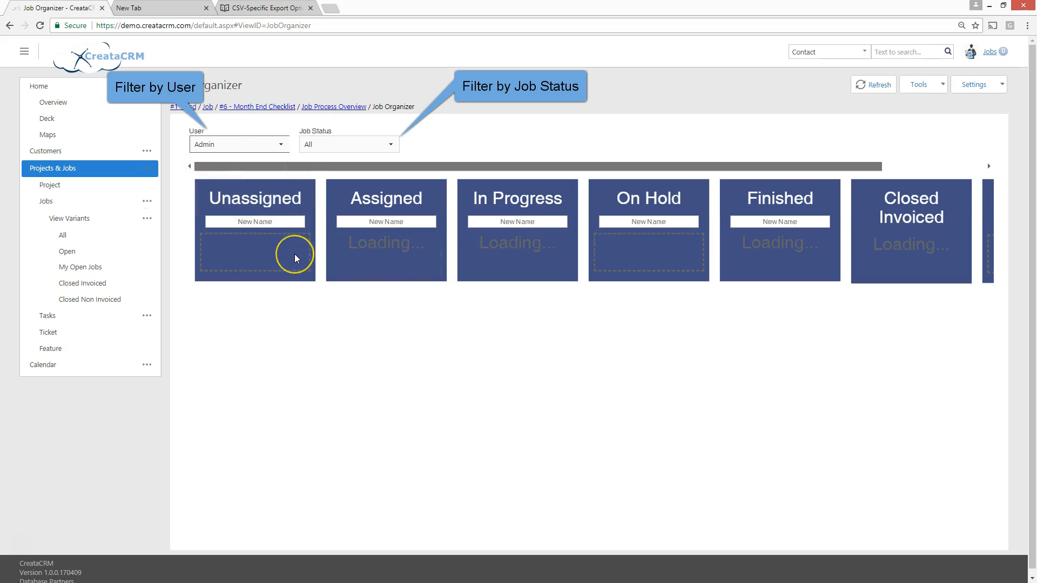
{"action": "left_click", "coordinate": [281, 145]}
{"action": "left_click", "coordinate": [202, 208]}
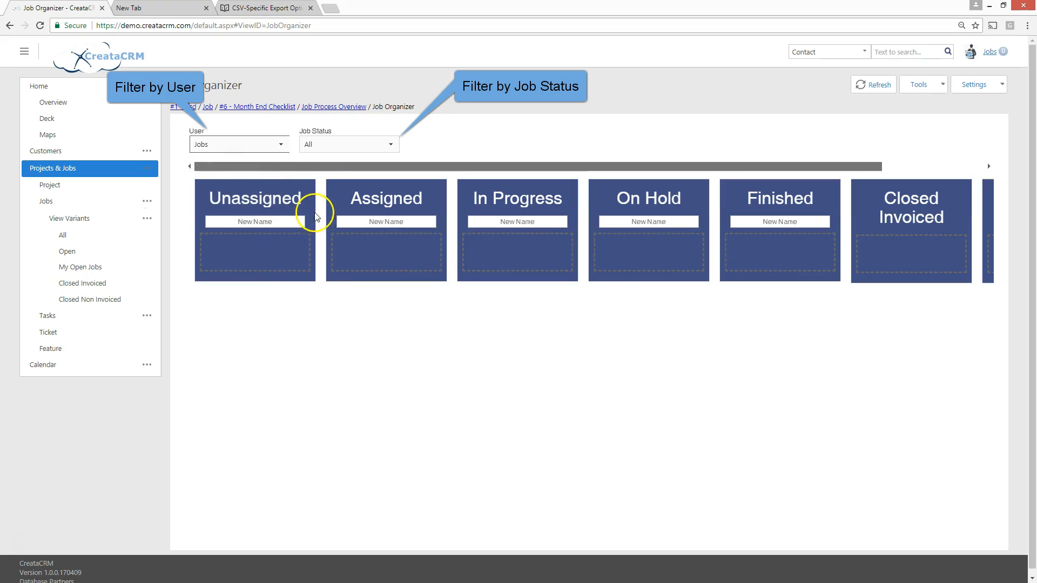
{"action": "left_click", "coordinate": [279, 144]}
{"action": "left_click", "coordinate": [236, 162]}
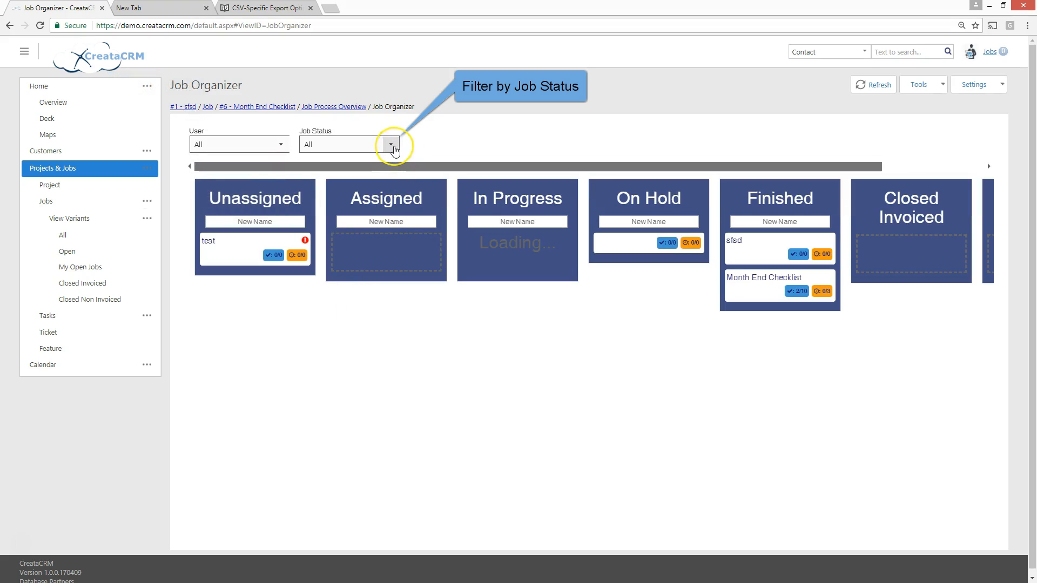
View the jobs by status, filtering the deck by NotStarted, Started and Finished in turn
{"action": "left_click", "coordinate": [391, 145]}
{"action": "left_click", "coordinate": [352, 178]}
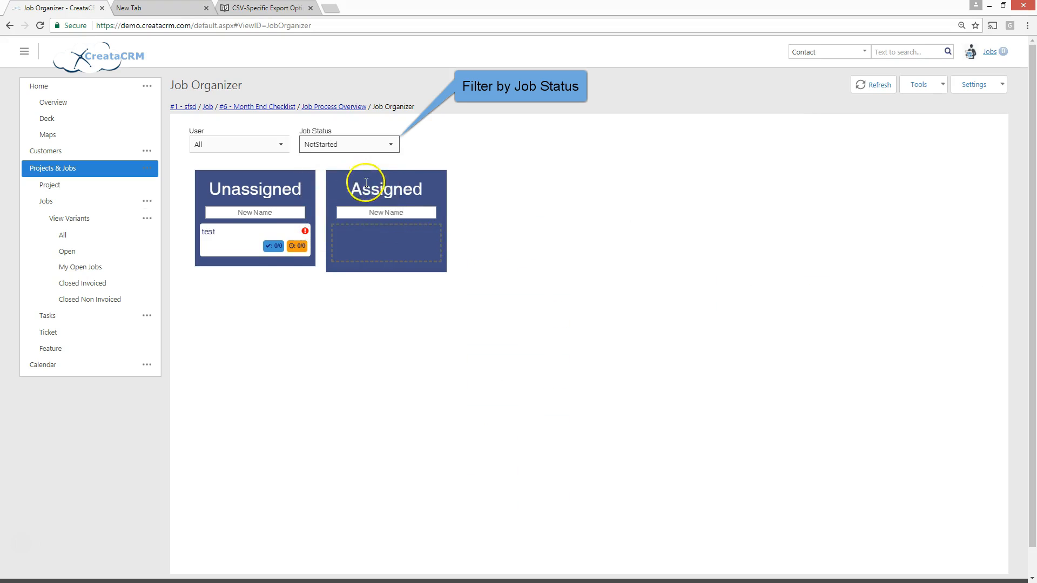
{"action": "left_click", "coordinate": [391, 148]}
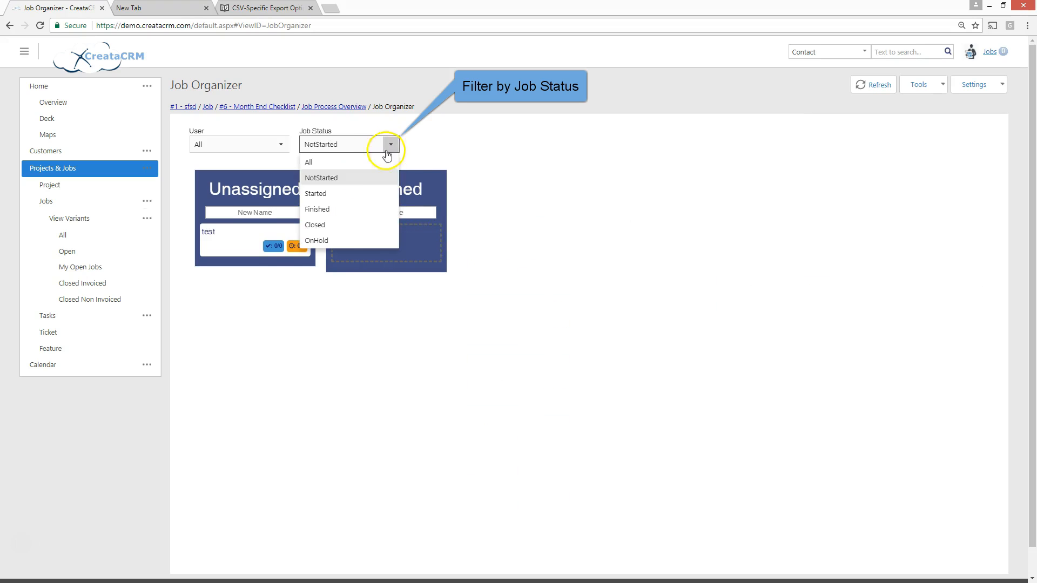
{"action": "left_click", "coordinate": [347, 193]}
{"action": "left_click", "coordinate": [392, 144]}
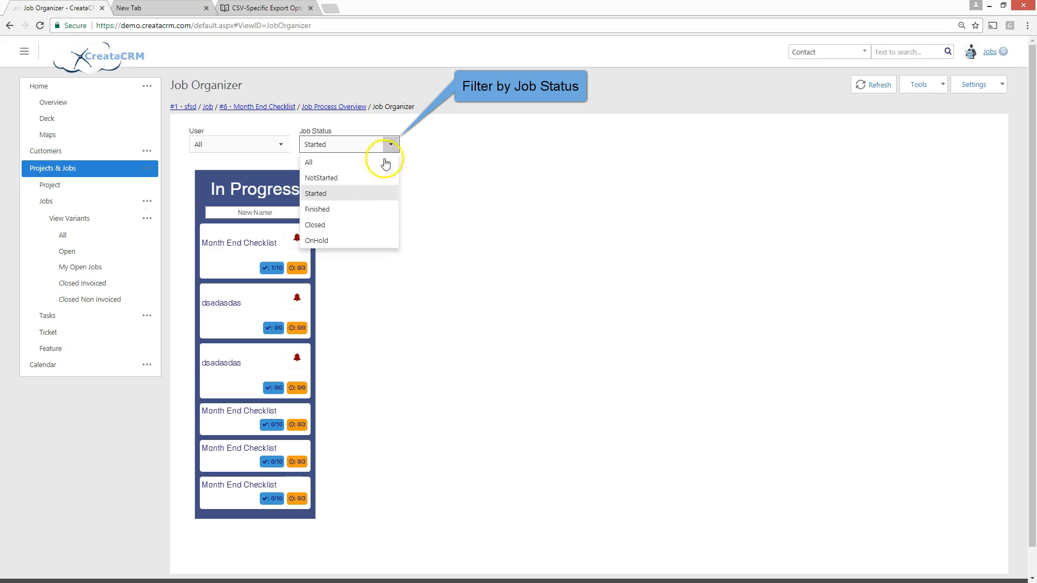
{"action": "left_click", "coordinate": [345, 212]}
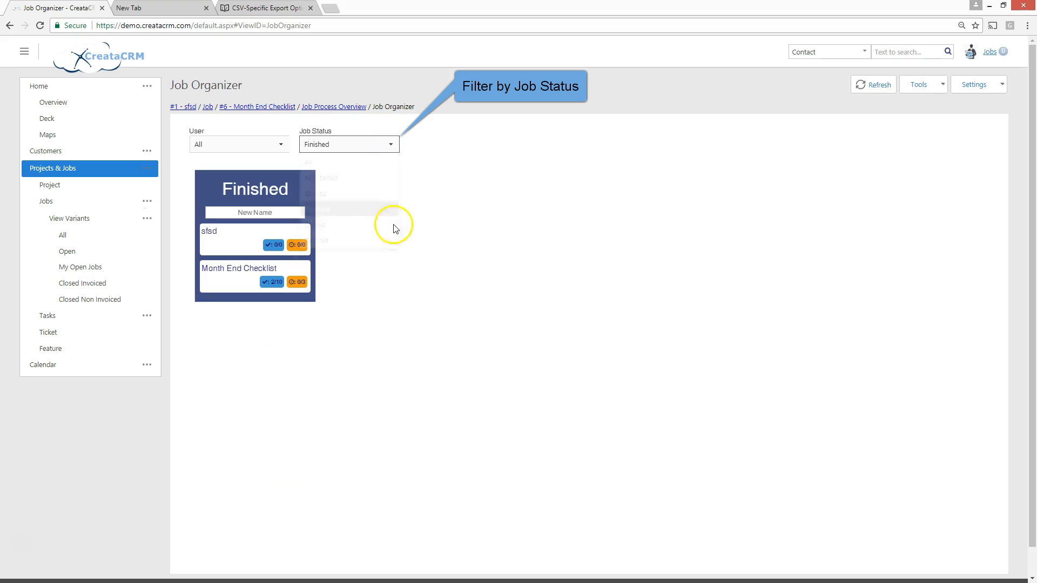
Filter the deck by the Closed, OnHold and Finished job statuses, and reset the status filter to All
{"action": "left_click", "coordinate": [391, 144]}
{"action": "left_click", "coordinate": [335, 225]}
{"action": "left_click", "coordinate": [391, 143]}
{"action": "left_click", "coordinate": [345, 240]}
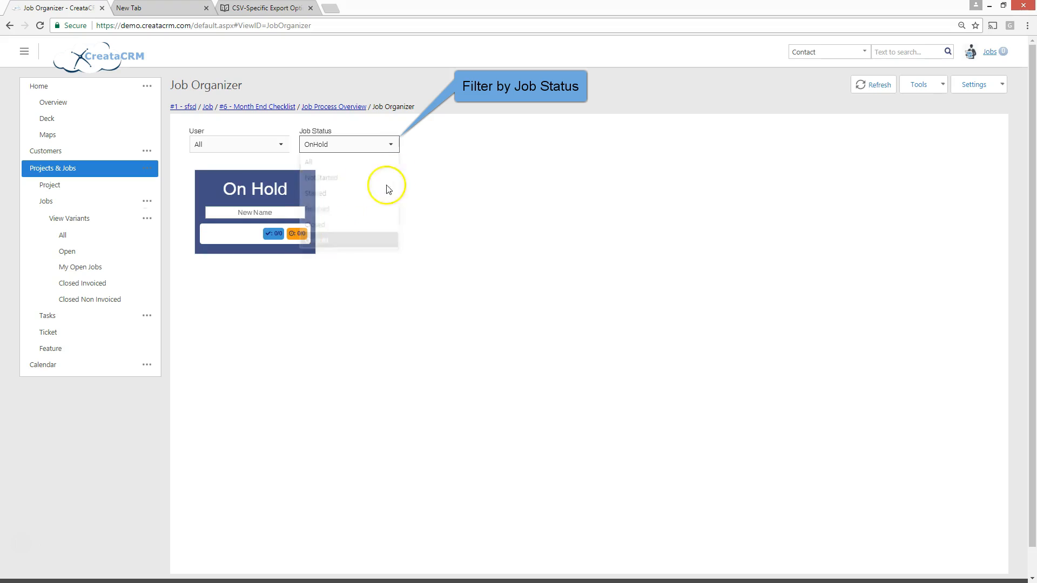
{"action": "left_click", "coordinate": [391, 145]}
{"action": "left_click", "coordinate": [337, 209]}
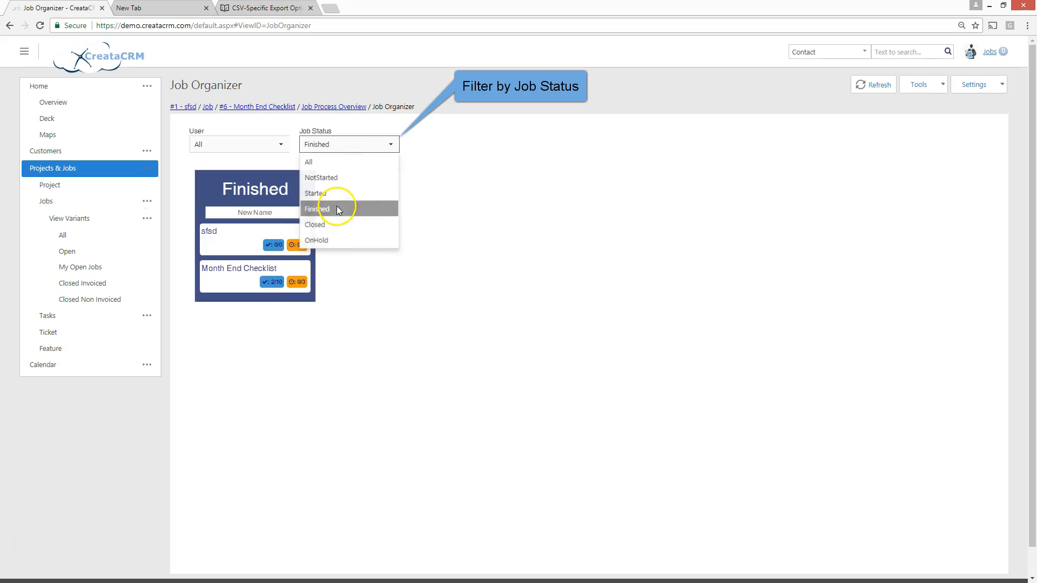
{"action": "left_click", "coordinate": [393, 145]}
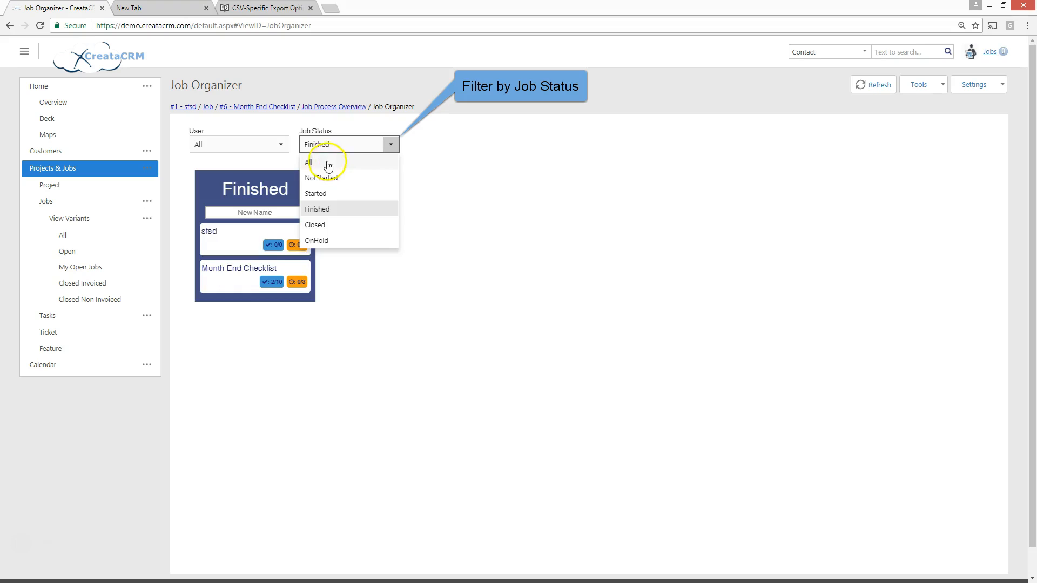
{"action": "left_click", "coordinate": [326, 159]}
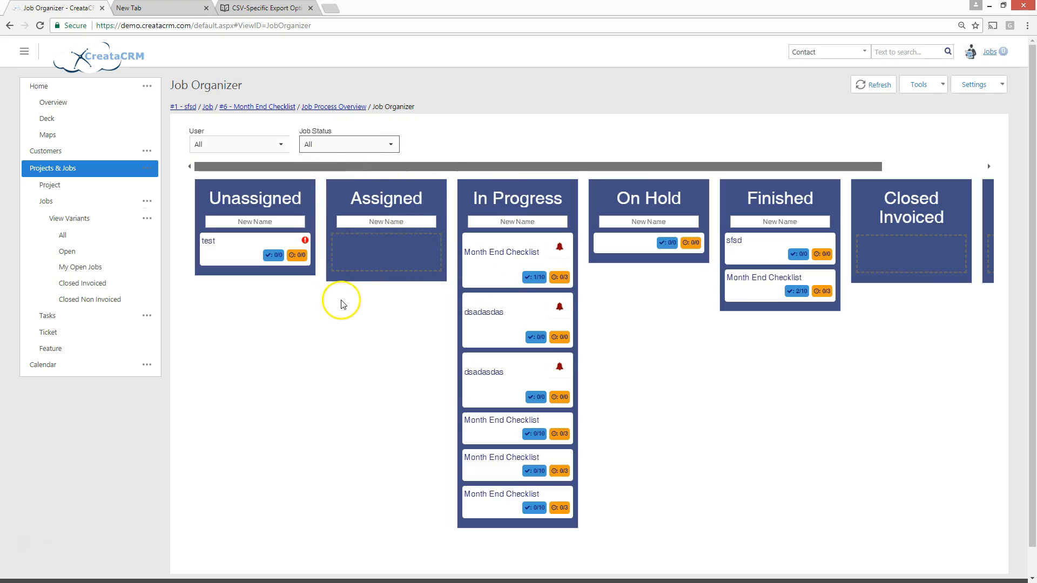
{"action": "left_click", "coordinate": [390, 144]}
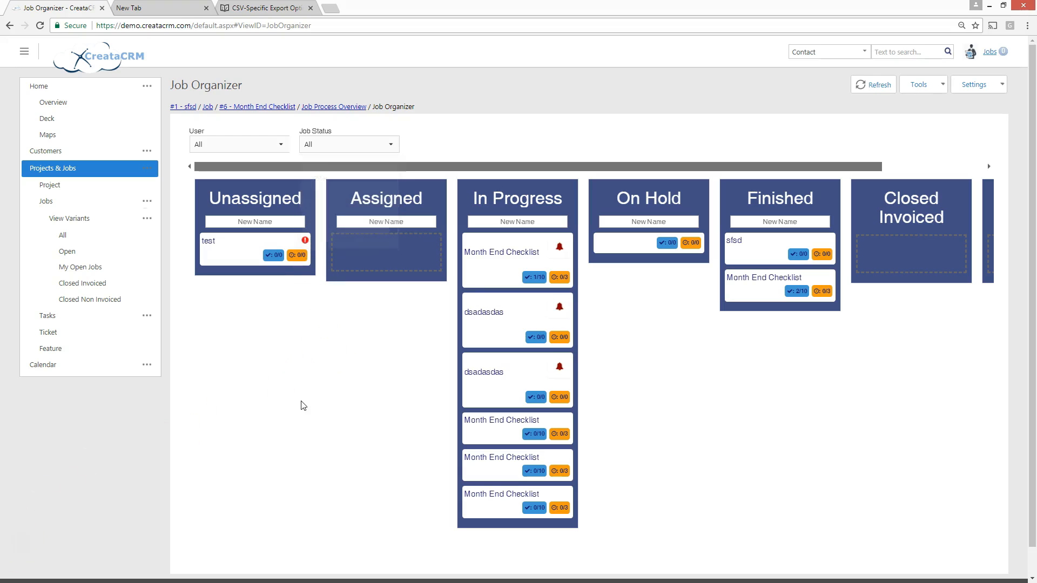
{"action": "left_click", "coordinate": [369, 220]}
Move one dsadasdas job to Closed No Invoice, and the unnamed on-hold job and a 0/10 Month End Checklist job to Closed Invoiced
{"action": "left_click_drag", "start_coordinate": [376, 167], "coordinate": [574, 168]}
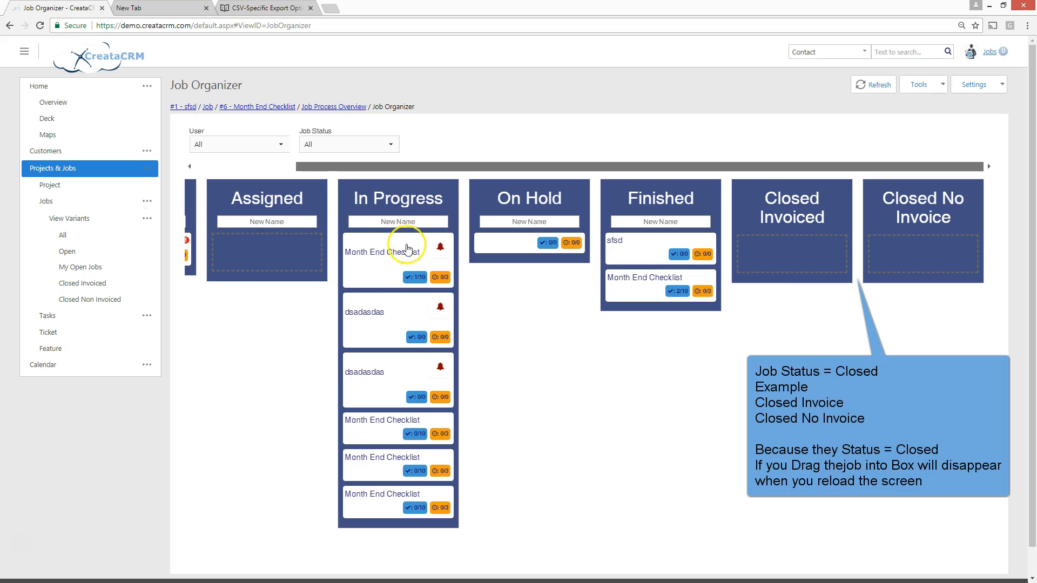
{"action": "left_click_drag", "start_coordinate": [387, 370], "coordinate": [771, 248]}
{"action": "left_click_drag", "start_coordinate": [491, 246], "coordinate": [918, 251]}
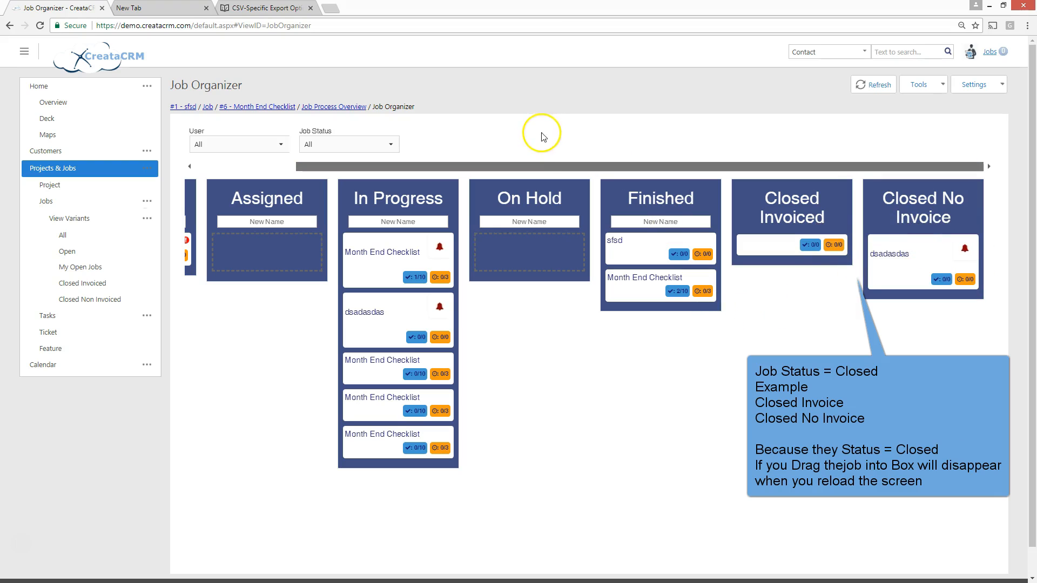
{"action": "left_click_drag", "start_coordinate": [382, 361], "coordinate": [789, 238]}
Reload the deck by going to the Job Process Overview and back to the Job Organizer, and check the closed stages
{"action": "left_click_drag", "start_coordinate": [371, 167], "coordinate": [317, 166]}
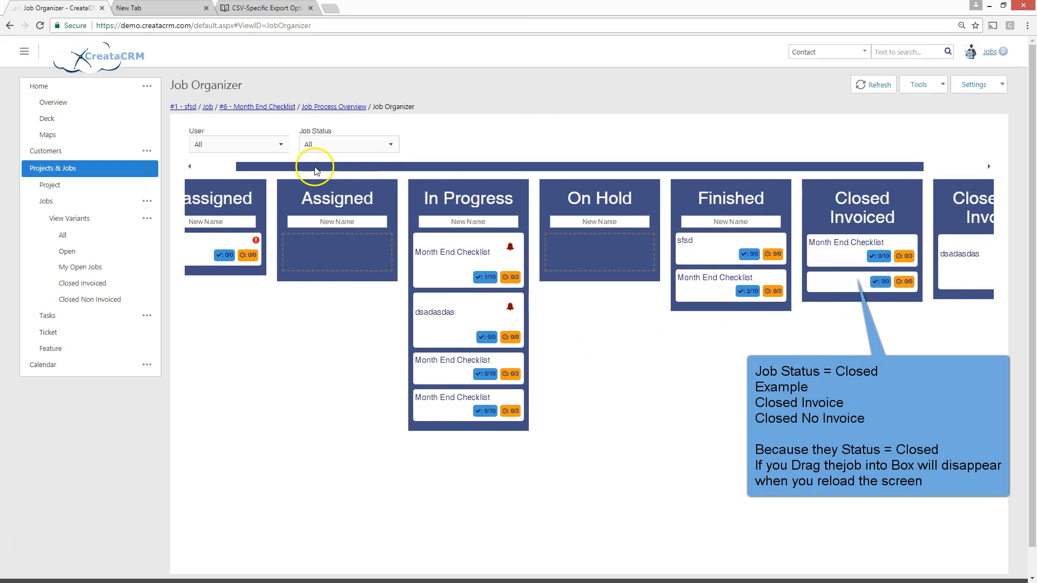
{"action": "left_click", "coordinate": [346, 107]}
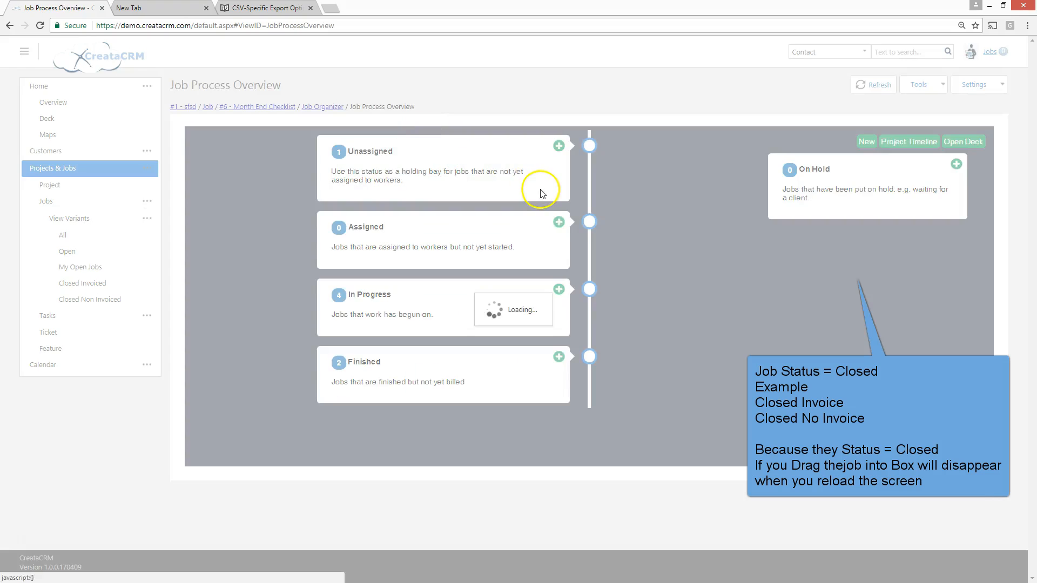
{"action": "left_click", "coordinate": [542, 193]}
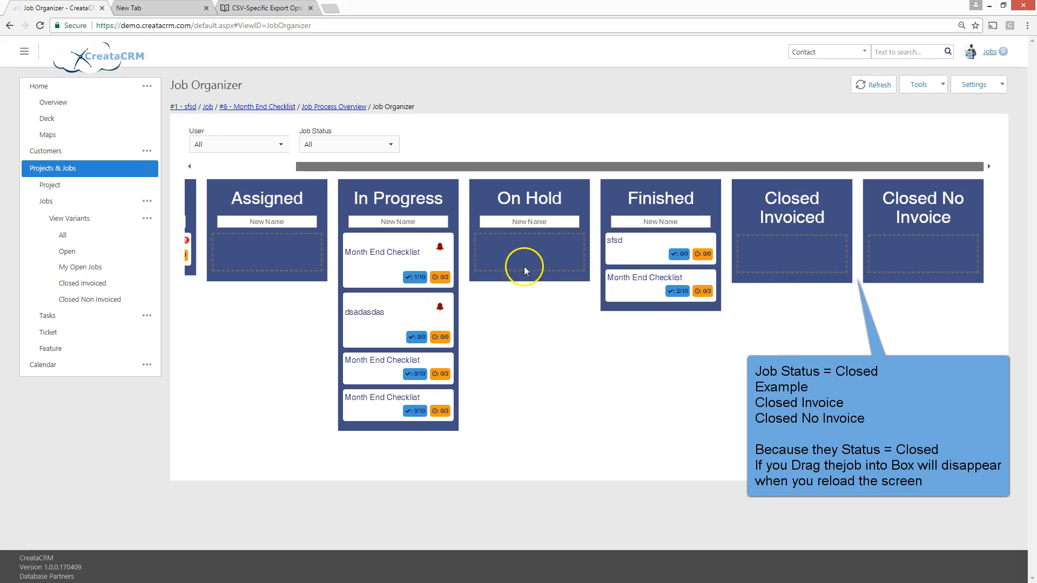
{"action": "left_click_drag", "start_coordinate": [497, 166], "coordinate": [410, 183]}
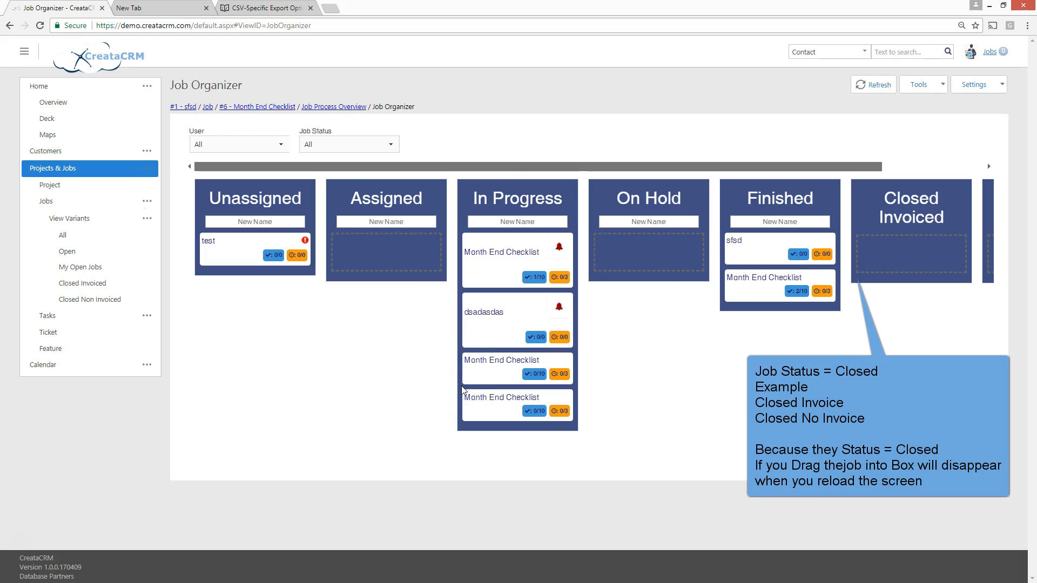
Look across the deck's stages and view the details of the 1/10 Month End Checklist job in In Progress
{"action": "left_click_drag", "start_coordinate": [540, 165], "coordinate": [794, 291]}
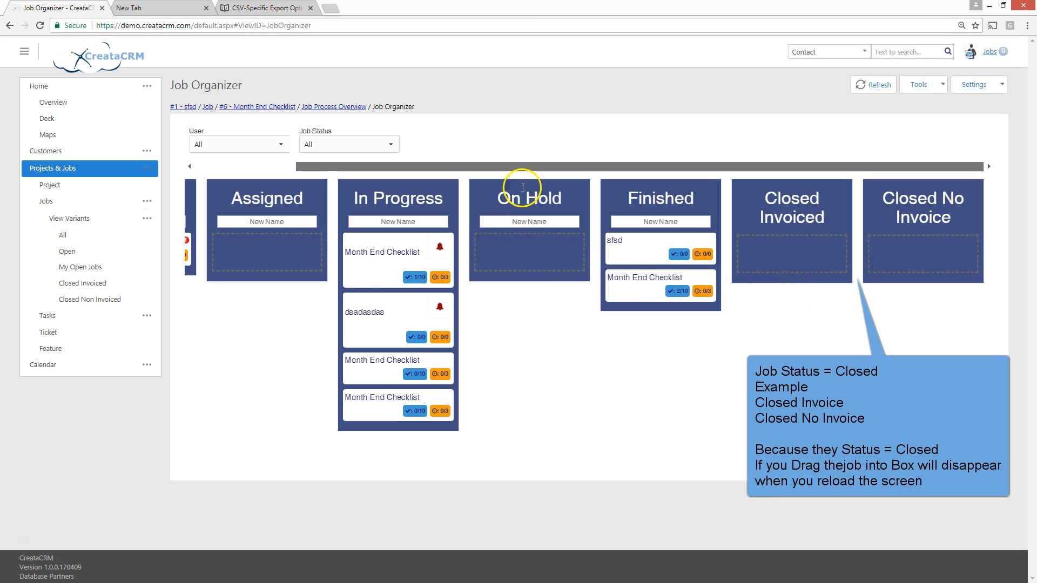
{"action": "left_click_drag", "start_coordinate": [518, 169], "coordinate": [346, 206]}
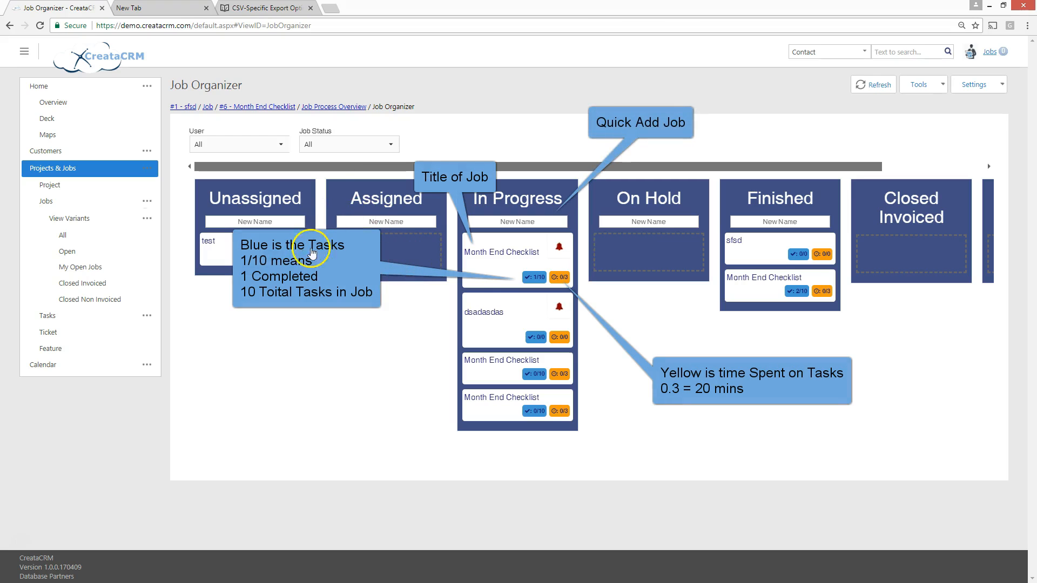
{"action": "left_click", "coordinate": [465, 254]}
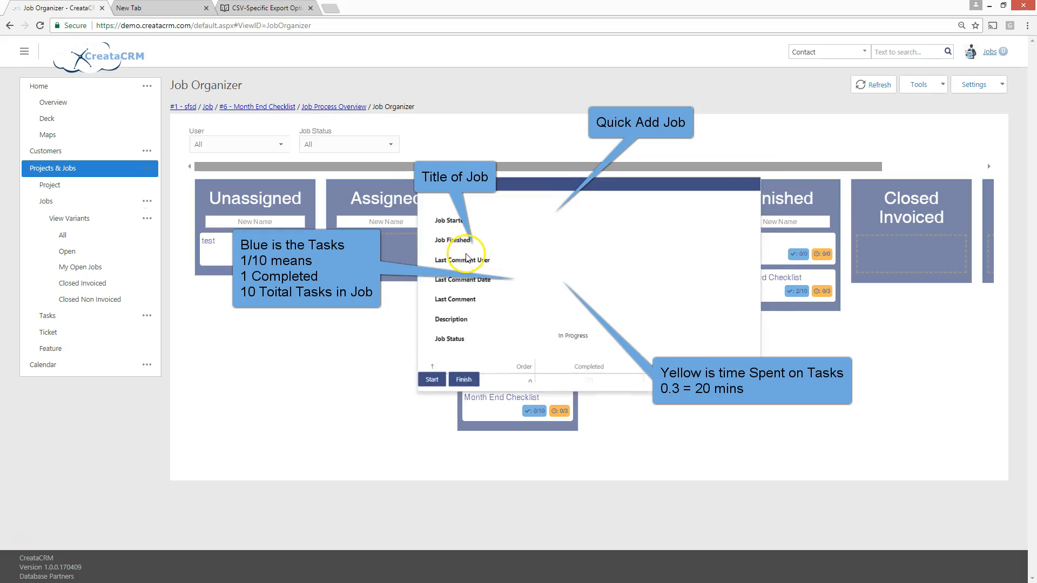
{"action": "left_click", "coordinate": [839, 442]}
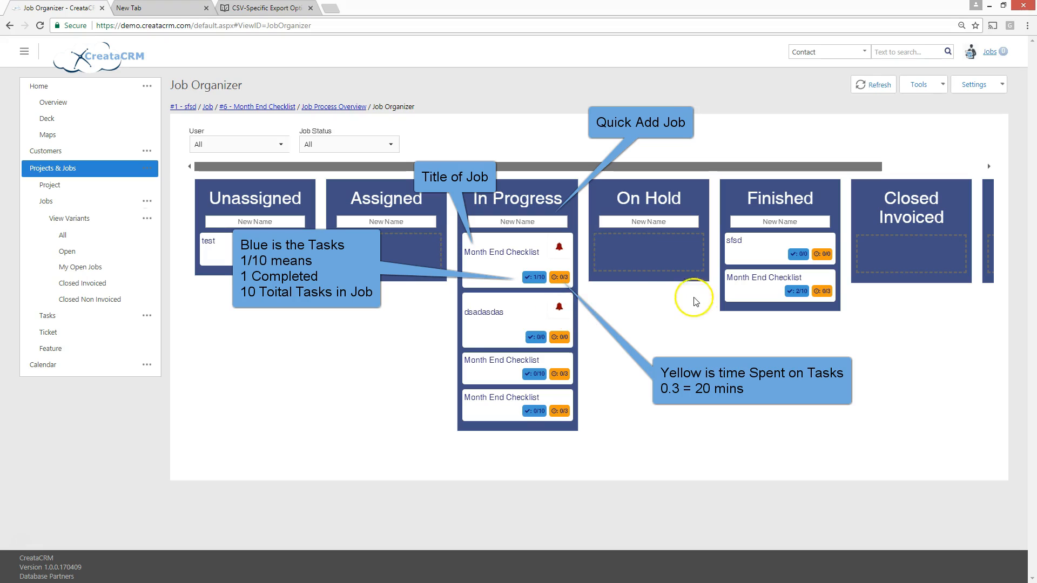
Quick-add a job named "test job" to In Progress and place it directly below the 1/10 Month End Checklist job
{"action": "left_click", "coordinate": [516, 221]}
{"action": "type", "text": "test"}
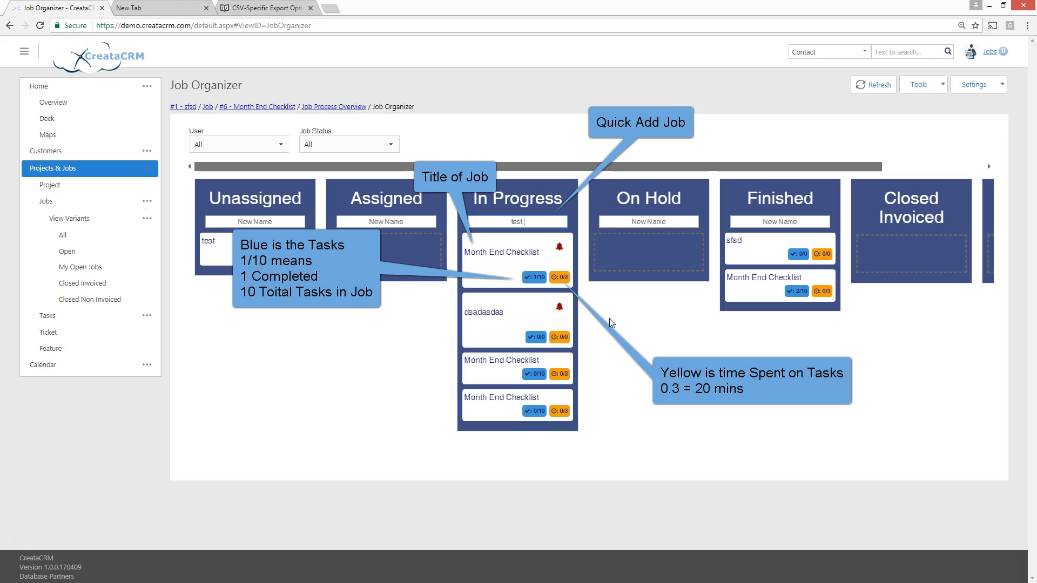
{"action": "type", "text": " job"}
{"action": "key", "text": "Return"}
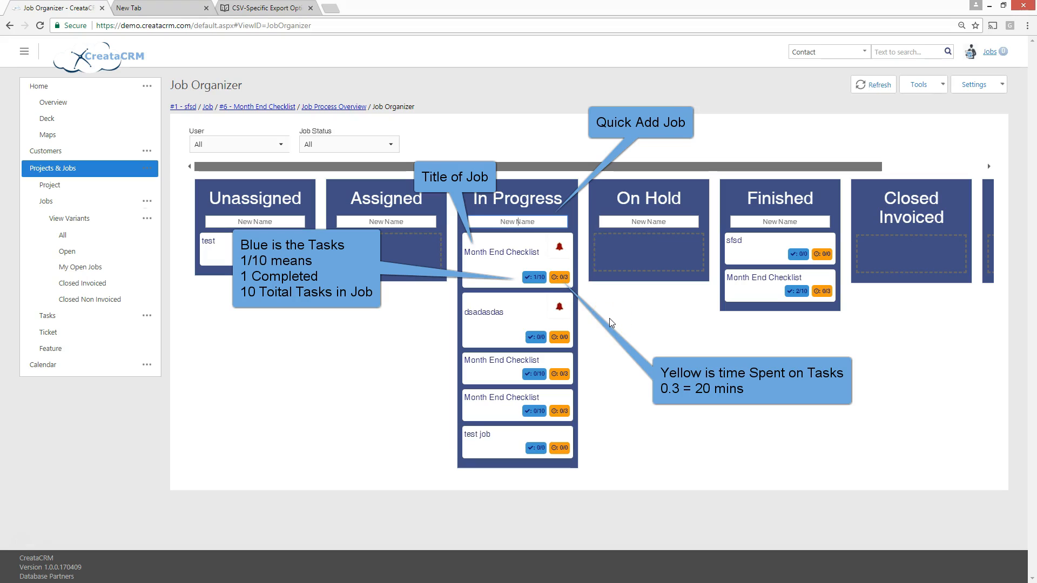
{"action": "left_click_drag", "start_coordinate": [475, 432], "coordinate": [488, 280]}
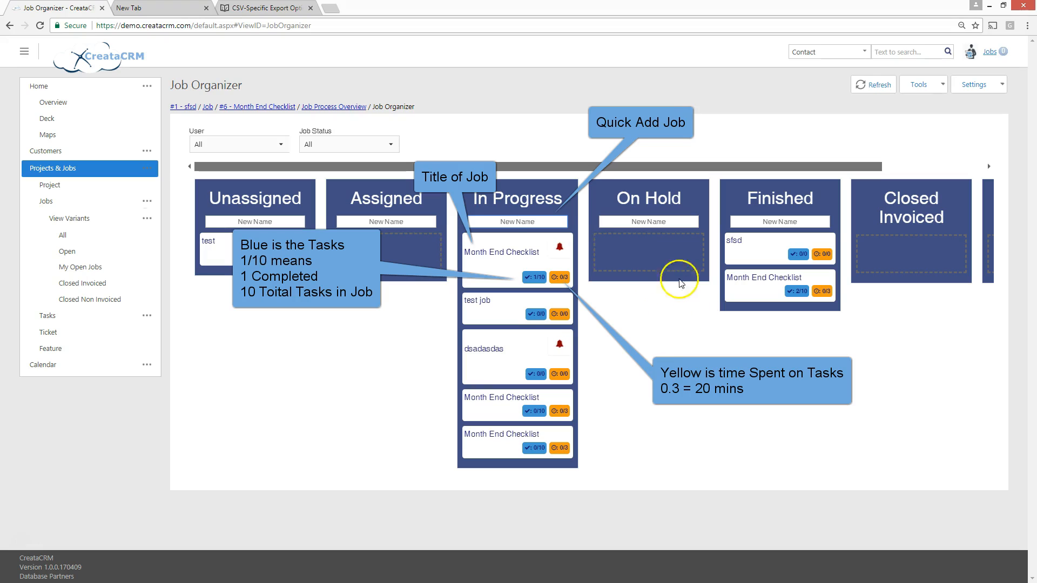
Edit the upper 0/10 Month End Checklist job in In Progress, set its primary company to CreataCRM, and save and close it
{"action": "left_click_drag", "start_coordinate": [542, 171], "coordinate": [577, 167]}
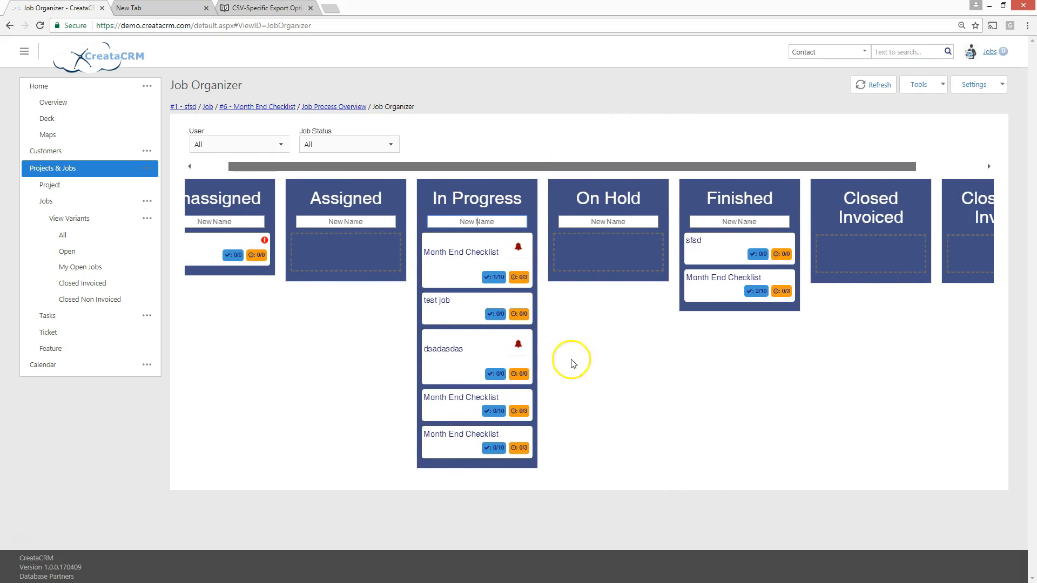
{"action": "left_click", "coordinate": [453, 411]}
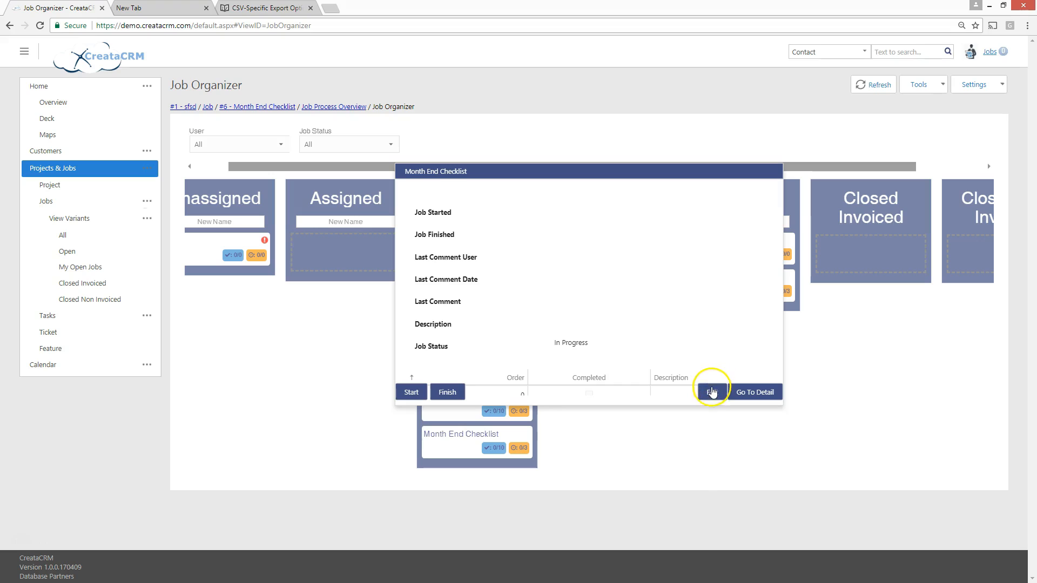
{"action": "left_click", "coordinate": [702, 390]}
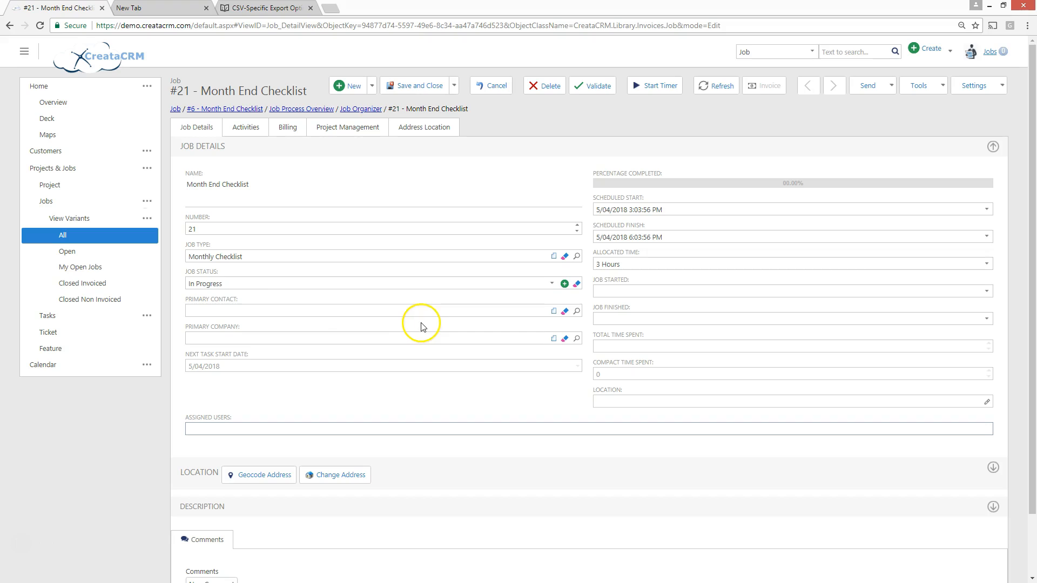
{"action": "left_click", "coordinate": [217, 336]}
{"action": "type", "text": "creata"}
{"action": "key", "text": "Down"}
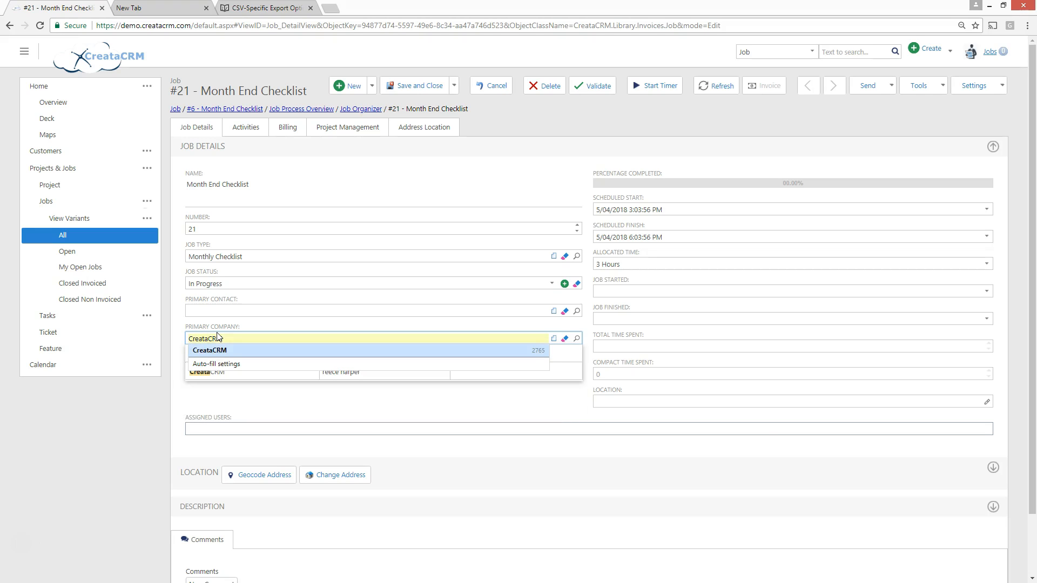
{"action": "left_click", "coordinate": [233, 371]}
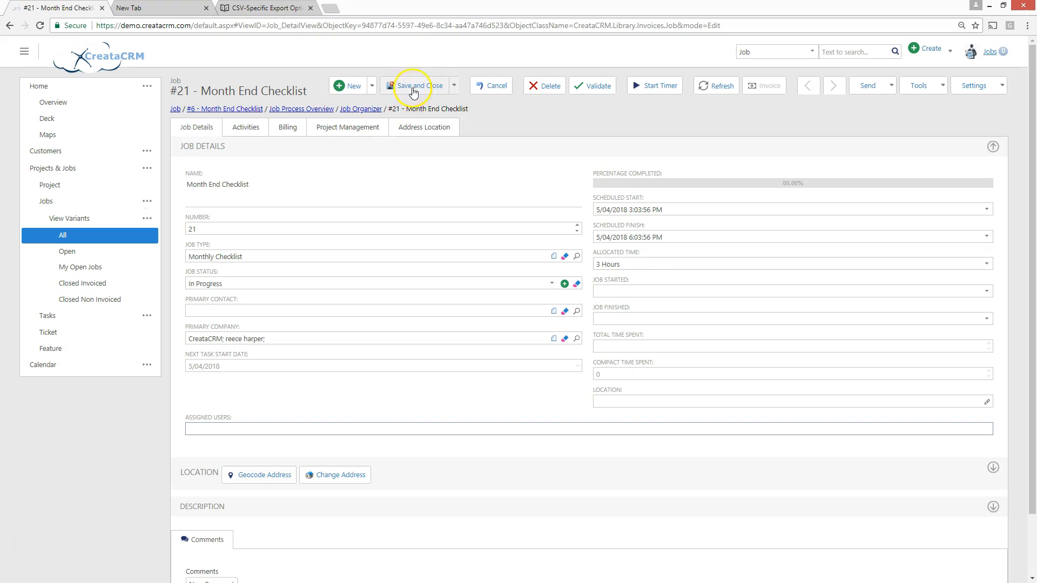
{"action": "left_click", "coordinate": [417, 88]}
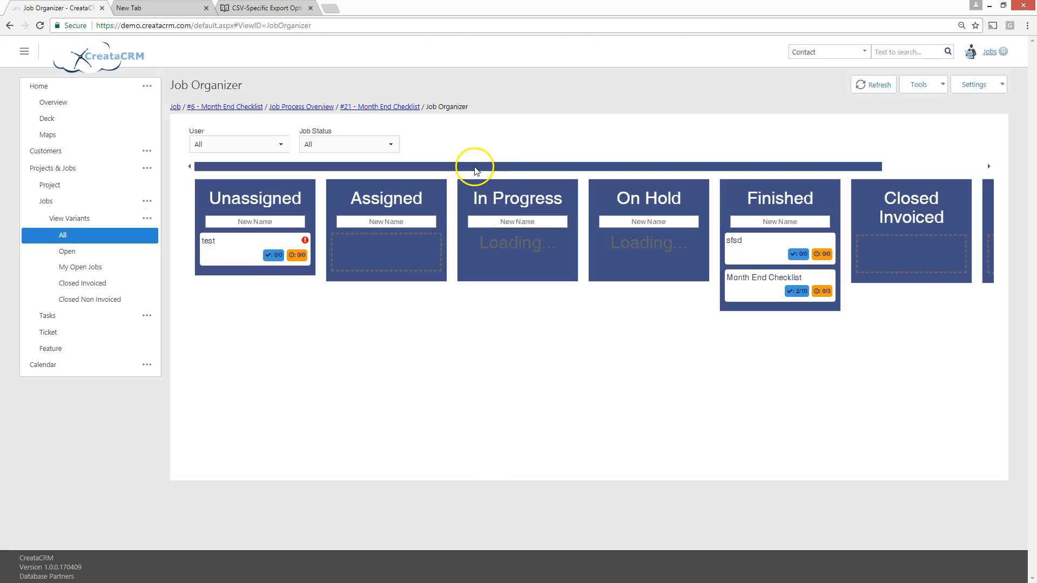
Move the 1/10 Month End Checklist and dsadasdas jobs from In Progress to On Hold
{"action": "left_click_drag", "start_coordinate": [474, 166], "coordinate": [514, 166]}
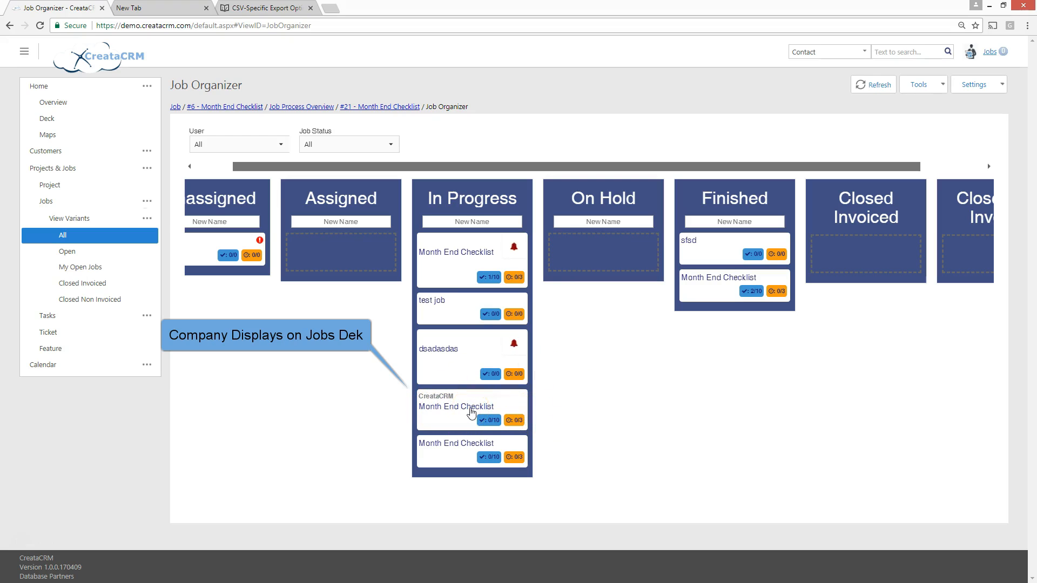
{"action": "left_click_drag", "start_coordinate": [550, 169], "coordinate": [432, 161]}
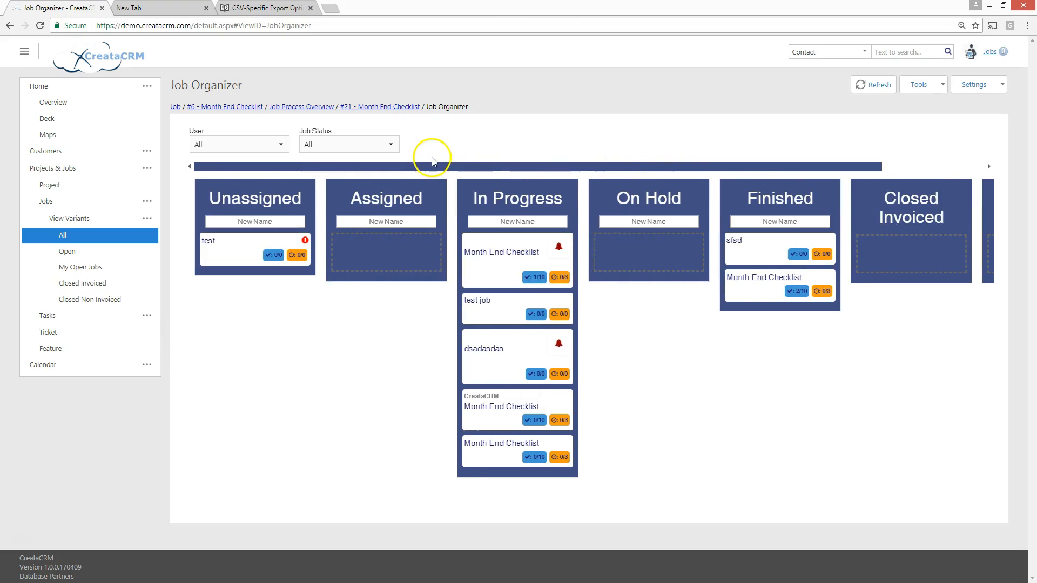
{"action": "left_click_drag", "start_coordinate": [509, 250], "coordinate": [629, 250]}
{"action": "left_click_drag", "start_coordinate": [515, 290], "coordinate": [648, 245]}
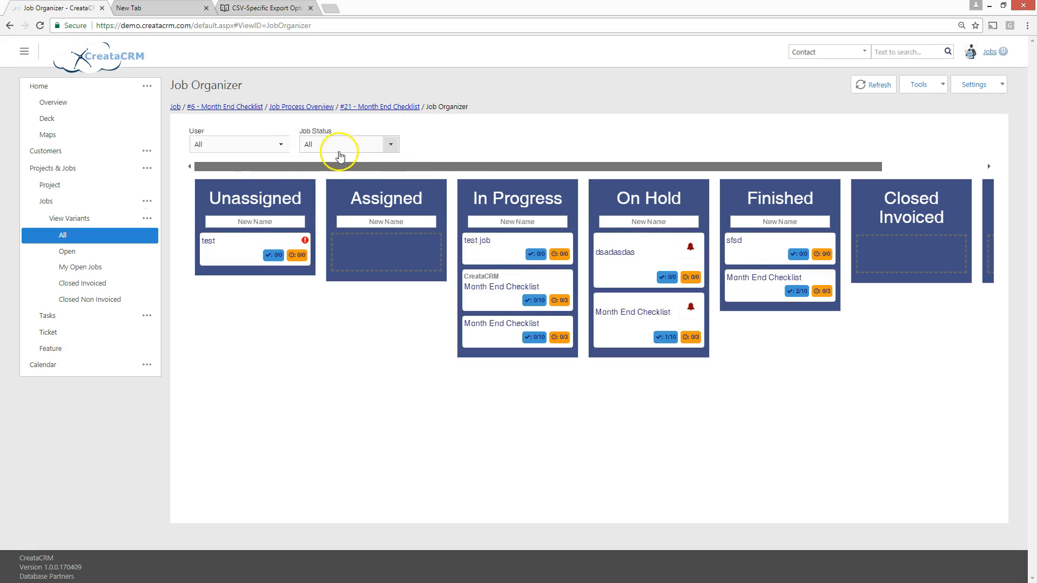
Filter the job deck by the Admin user
{"action": "left_click", "coordinate": [279, 144]}
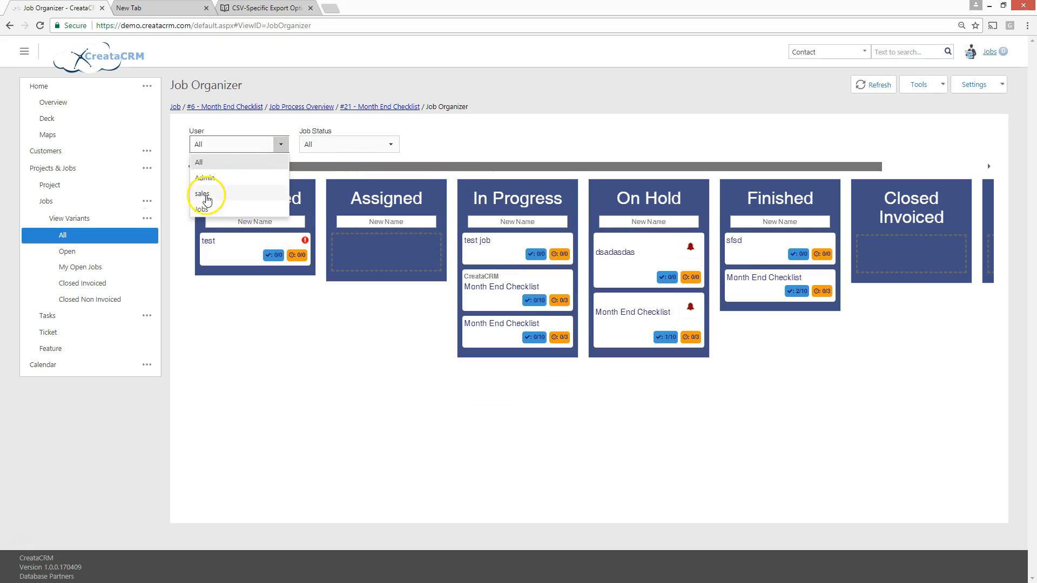
{"action": "left_click", "coordinate": [205, 178]}
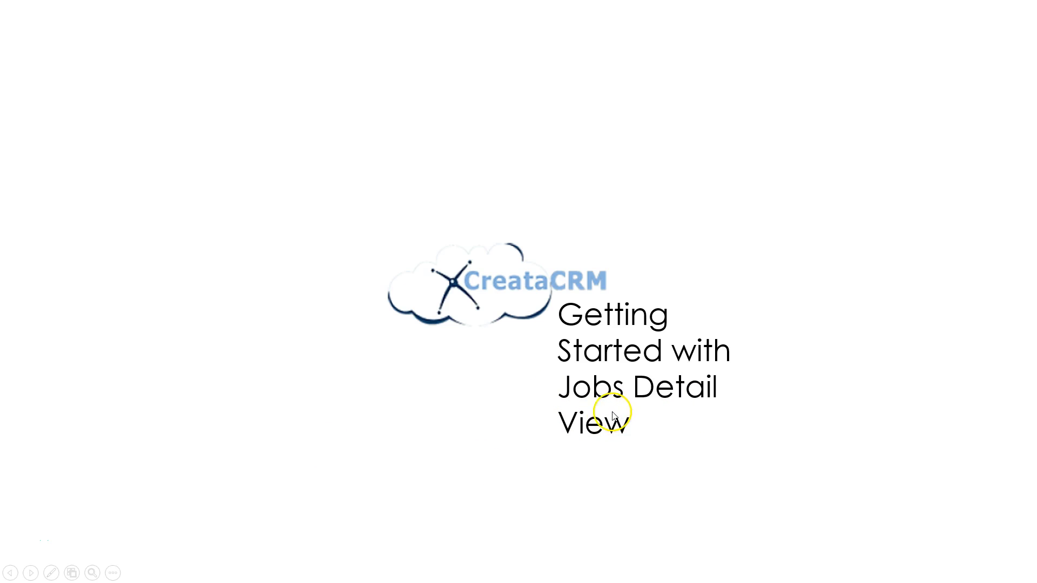
{"action": "left_click", "coordinate": [693, 230]}
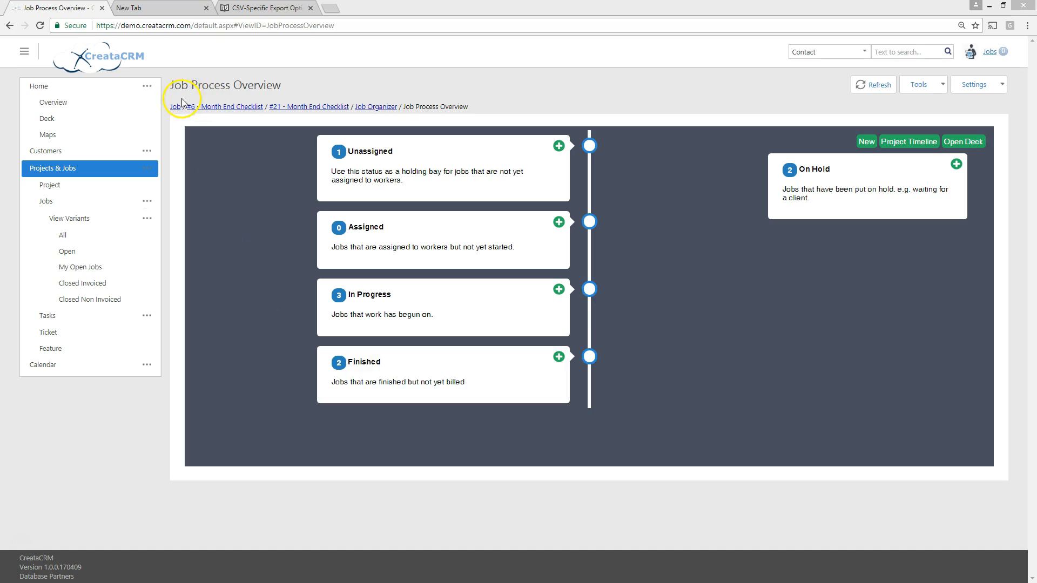
{"action": "left_click", "coordinate": [451, 256]}
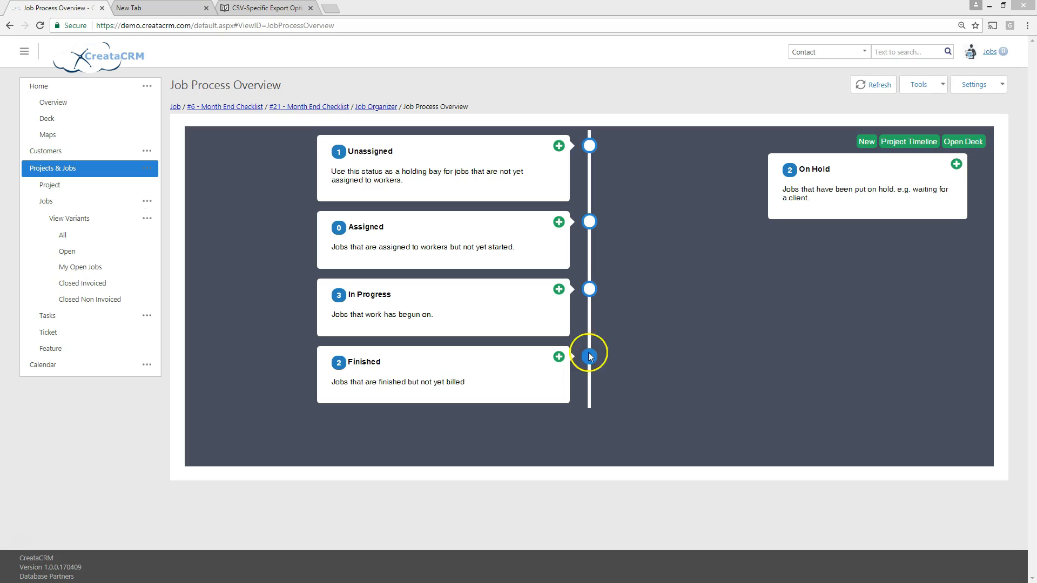
Create a new blank job in the In Progress stage of the Job Process Overview and name it "This is a test Job"
{"action": "left_click", "coordinate": [558, 292]}
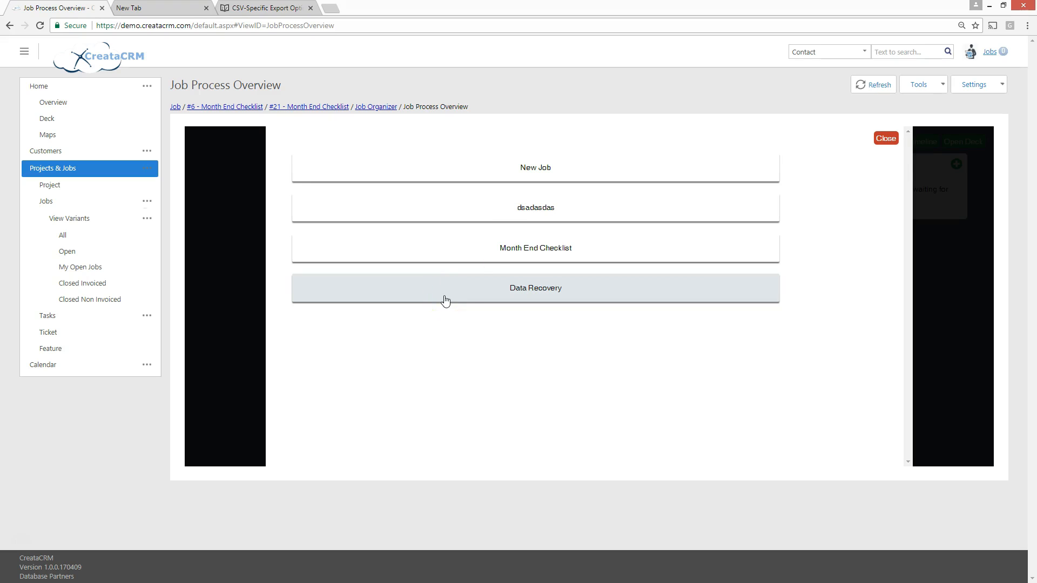
{"action": "left_click", "coordinate": [526, 170]}
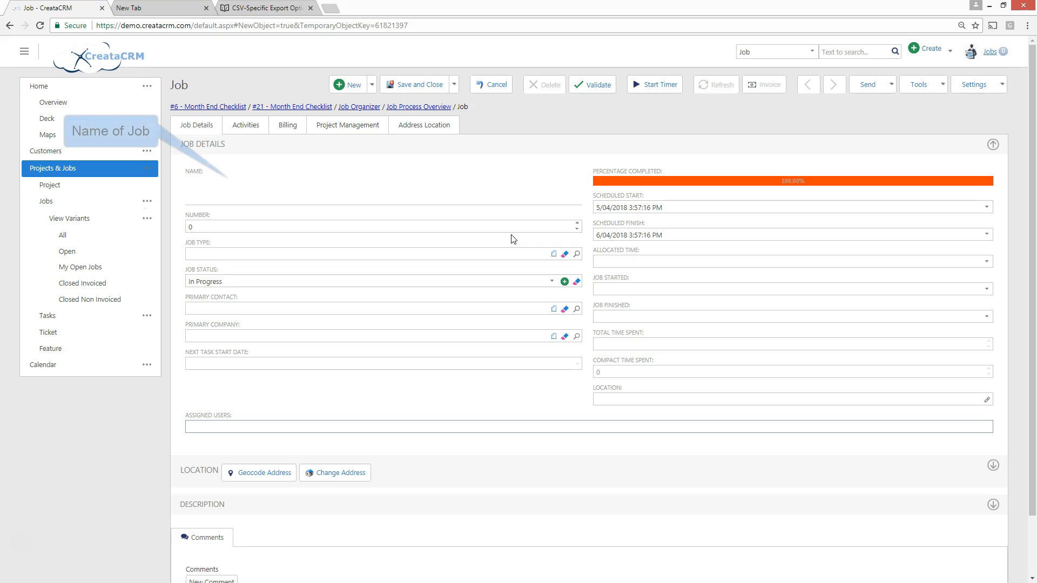
{"action": "left_click", "coordinate": [333, 195]}
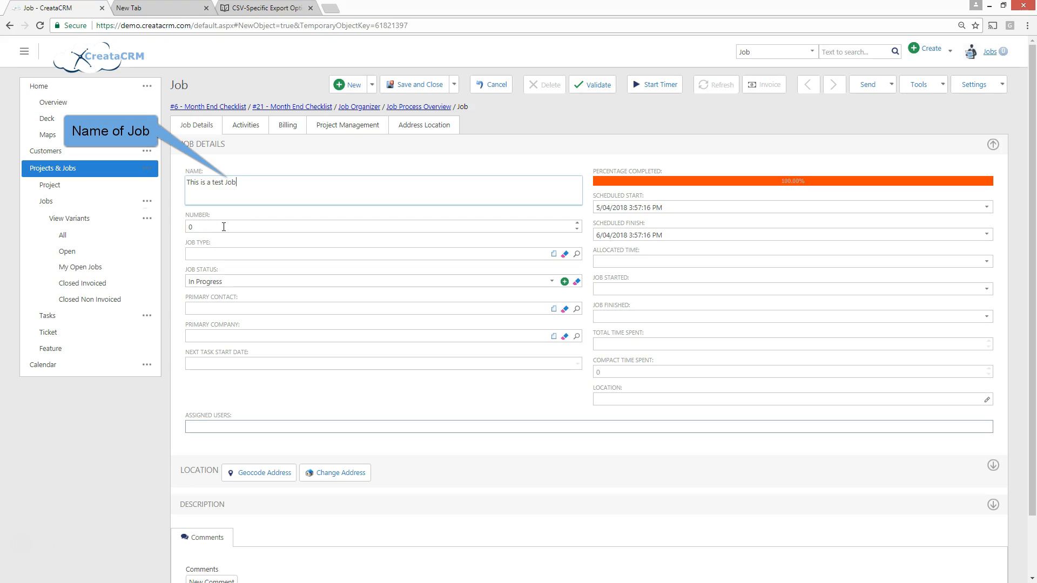
Create a new job type named "test" and assign it to the job
{"action": "left_click", "coordinate": [221, 251]}
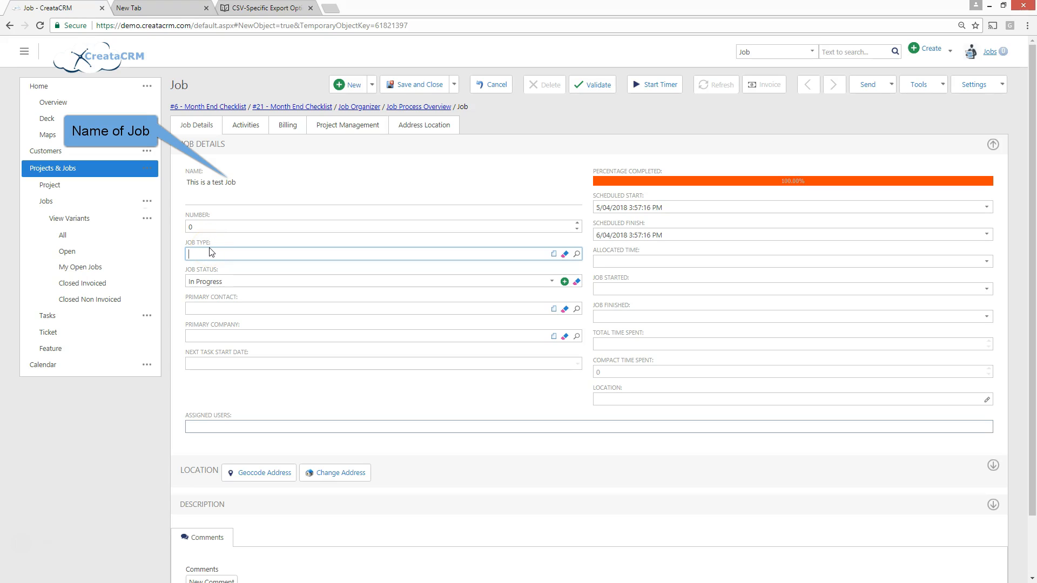
{"action": "left_click", "coordinate": [577, 254]}
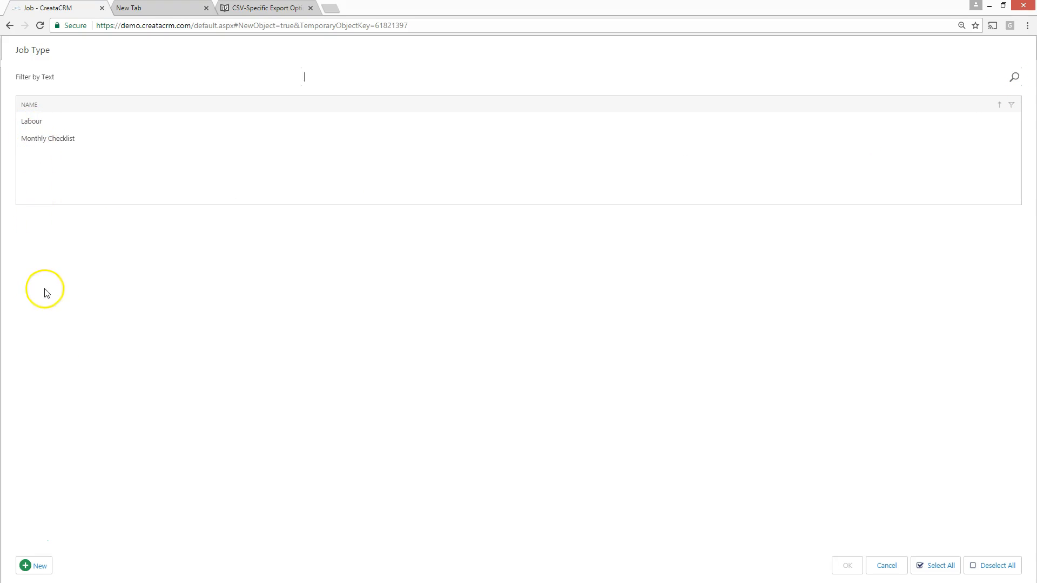
{"action": "left_click", "coordinate": [39, 577]}
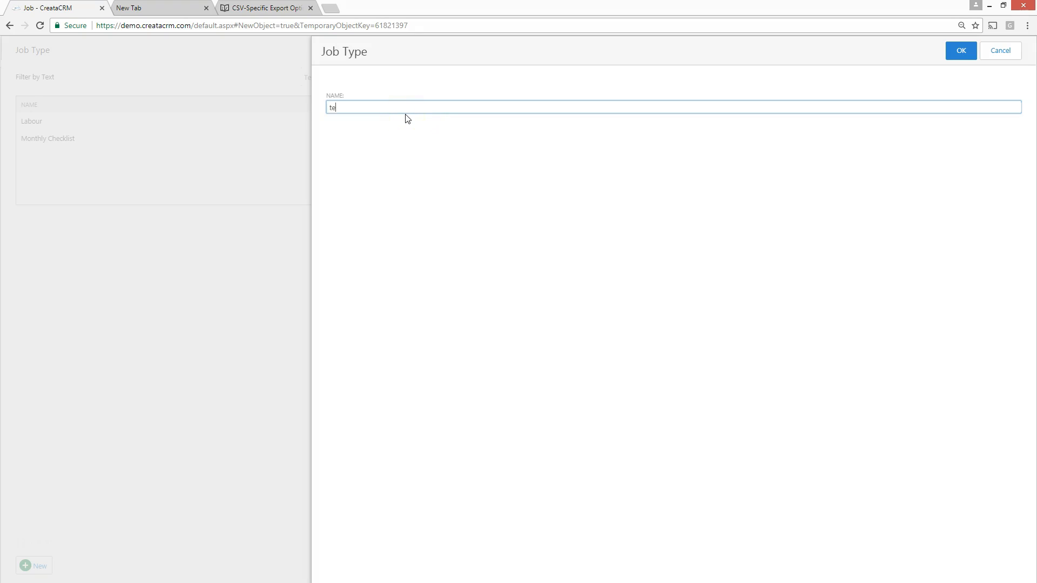
{"action": "type", "text": "test"}
{"action": "left_click", "coordinate": [950, 54]}
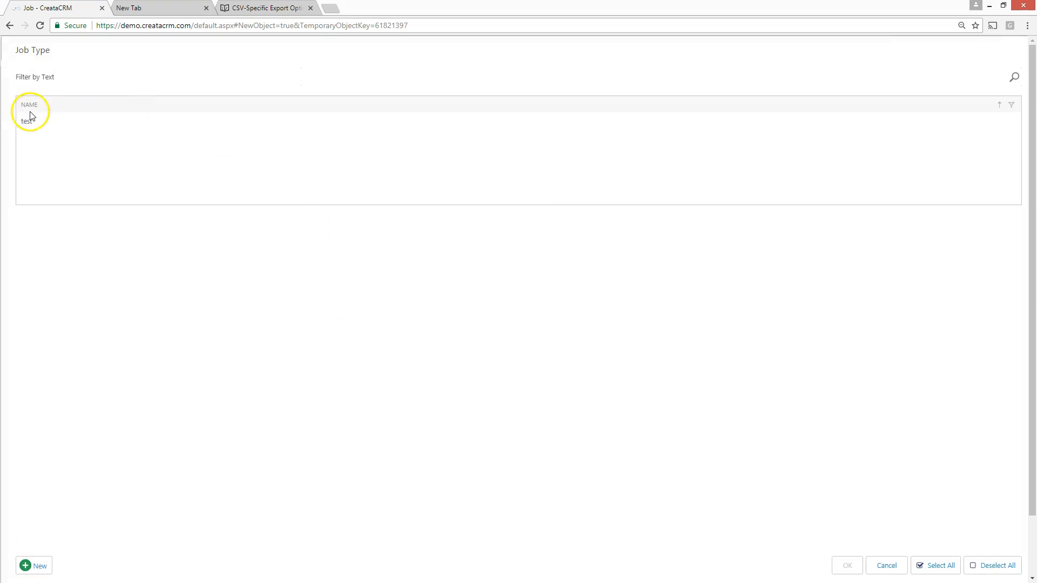
{"action": "left_click", "coordinate": [38, 122]}
{"action": "left_click", "coordinate": [847, 566]}
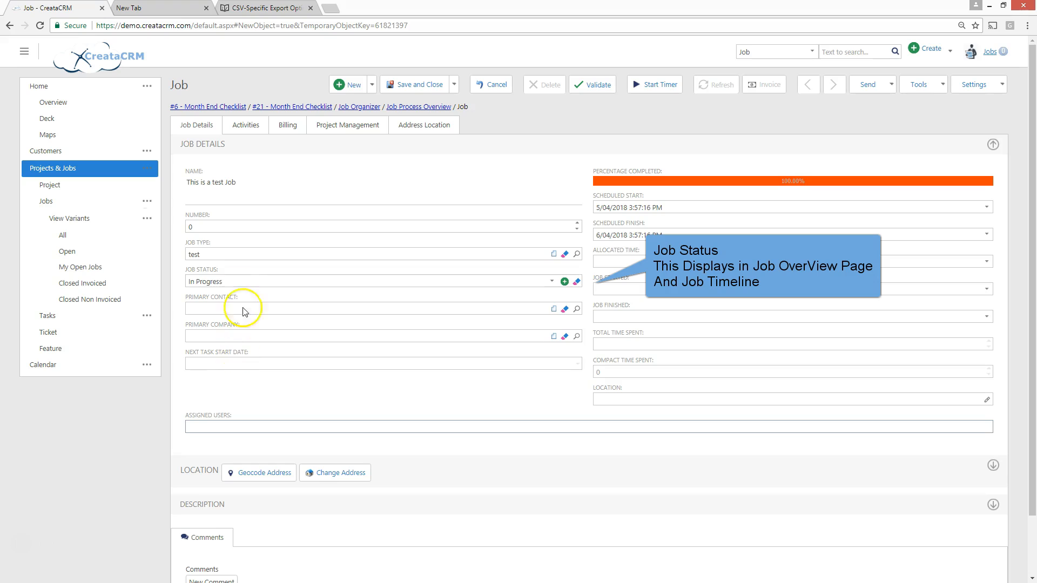
Select In Progress as the job status and link the CreataCRM contact from department xxxx as the primary contact
{"action": "left_click", "coordinate": [239, 282]}
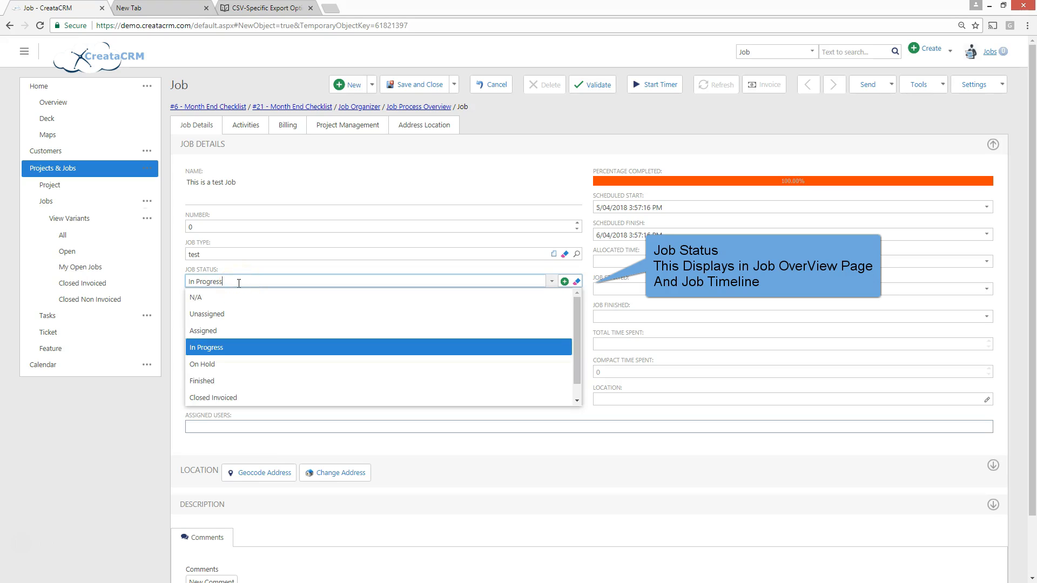
{"action": "left_click", "coordinate": [215, 350]}
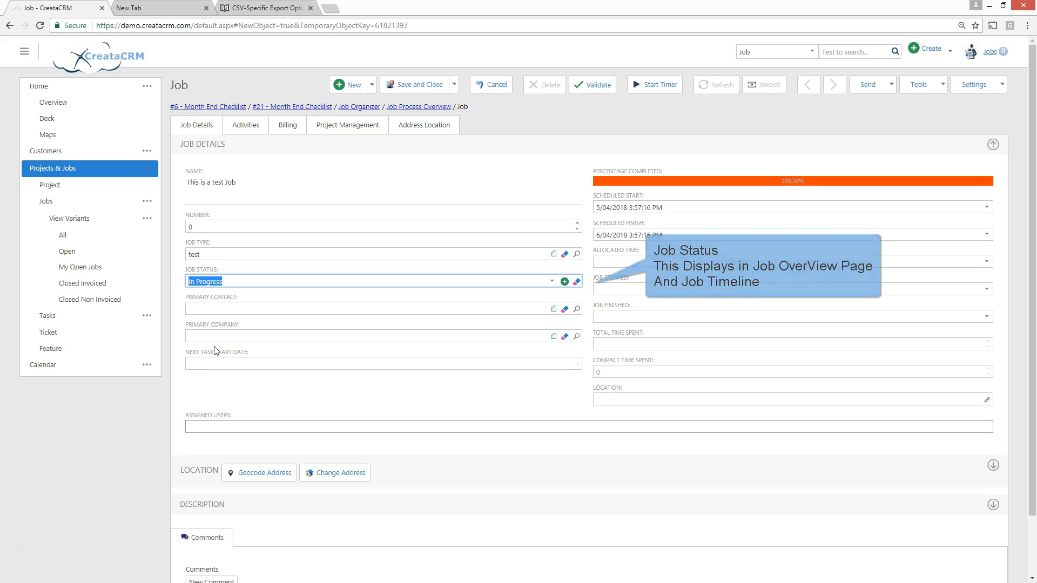
{"action": "left_click", "coordinate": [226, 312]}
{"action": "type", "text": "reece"}
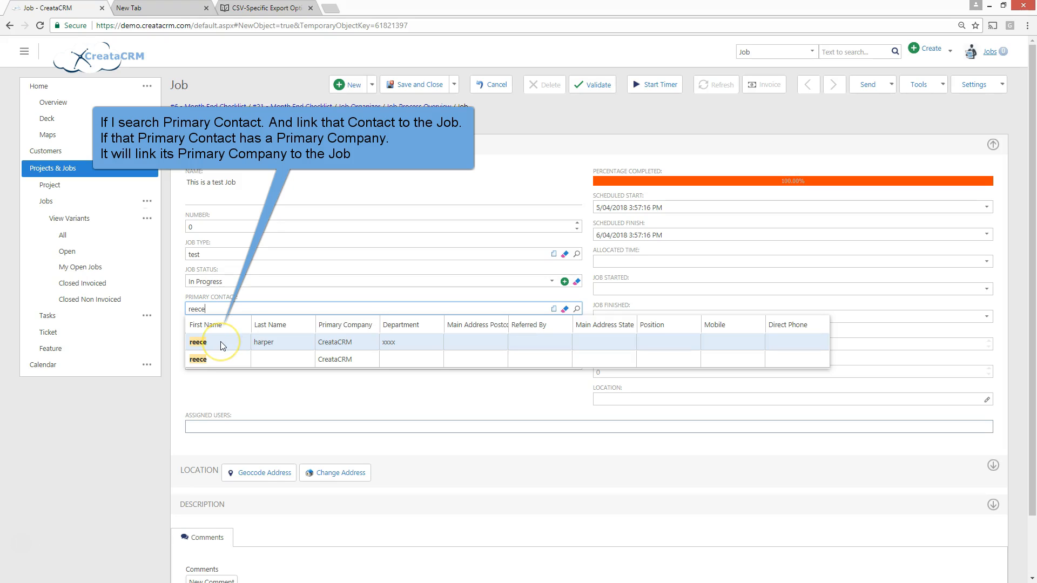
{"action": "left_click", "coordinate": [335, 344]}
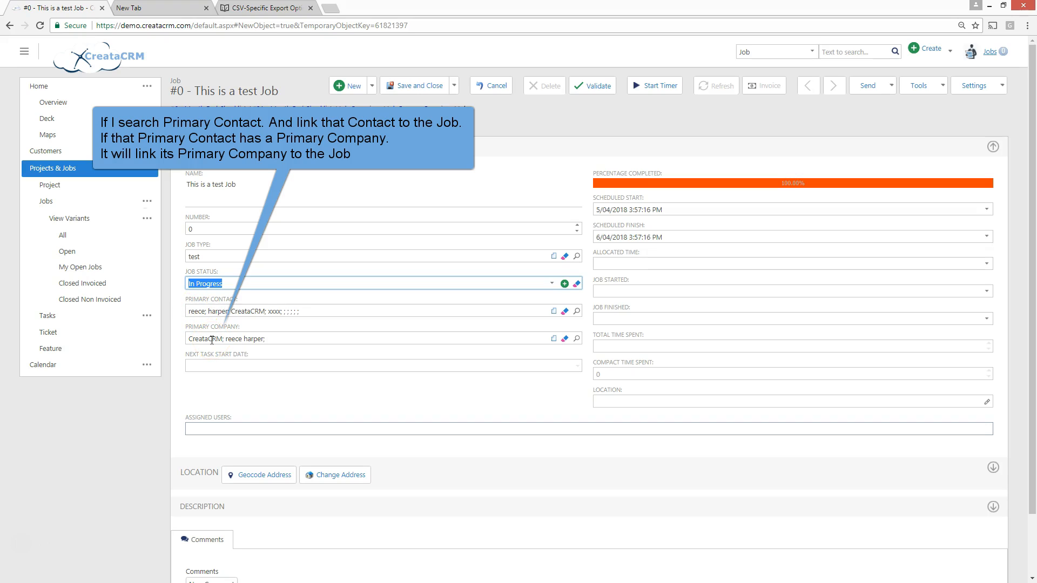
{"action": "left_click", "coordinate": [211, 339]}
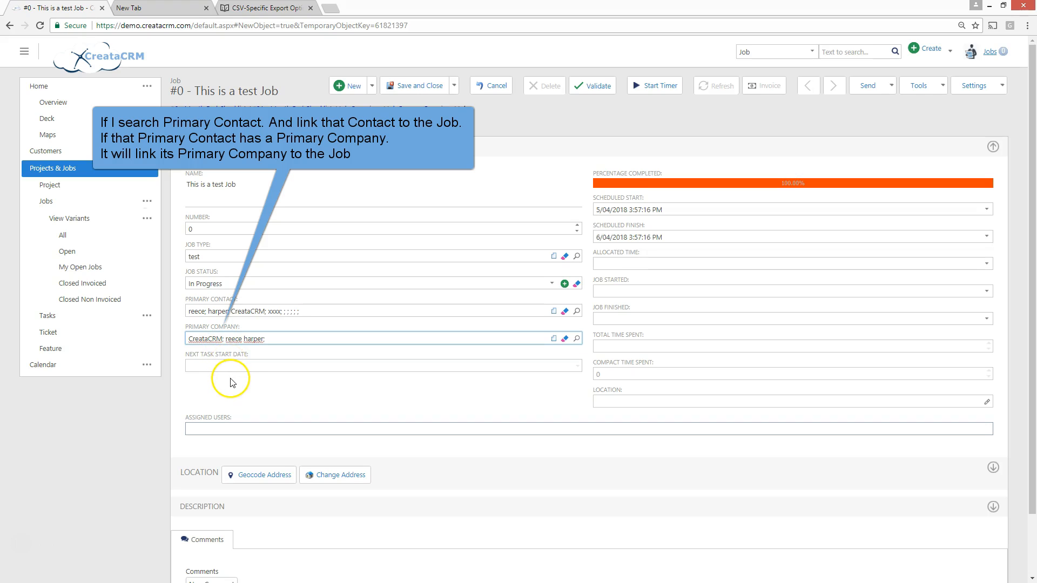
Assign the Jobs and sales users to the job
{"action": "left_click", "coordinate": [251, 428]}
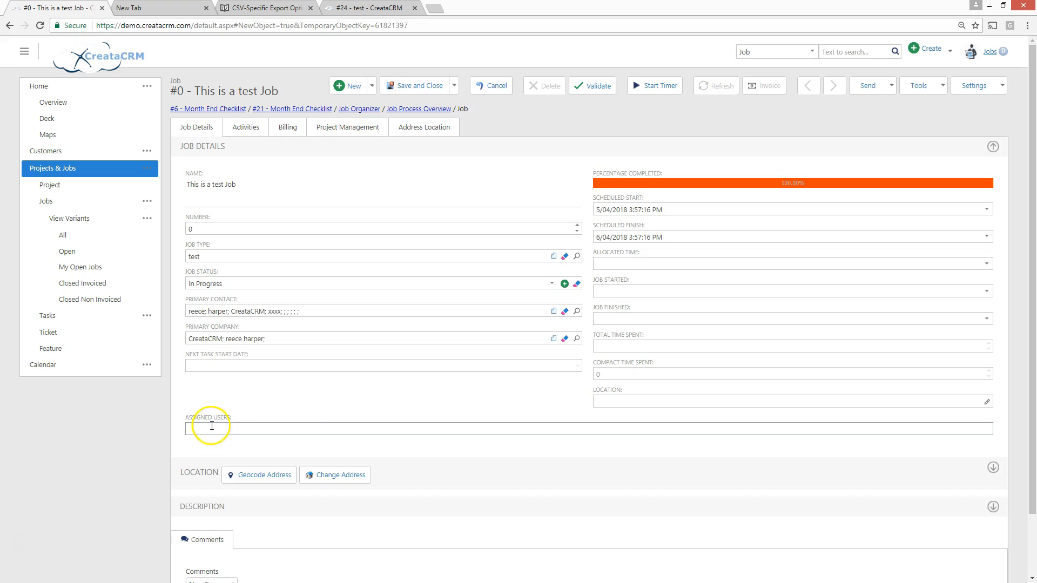
{"action": "left_click", "coordinate": [212, 426]}
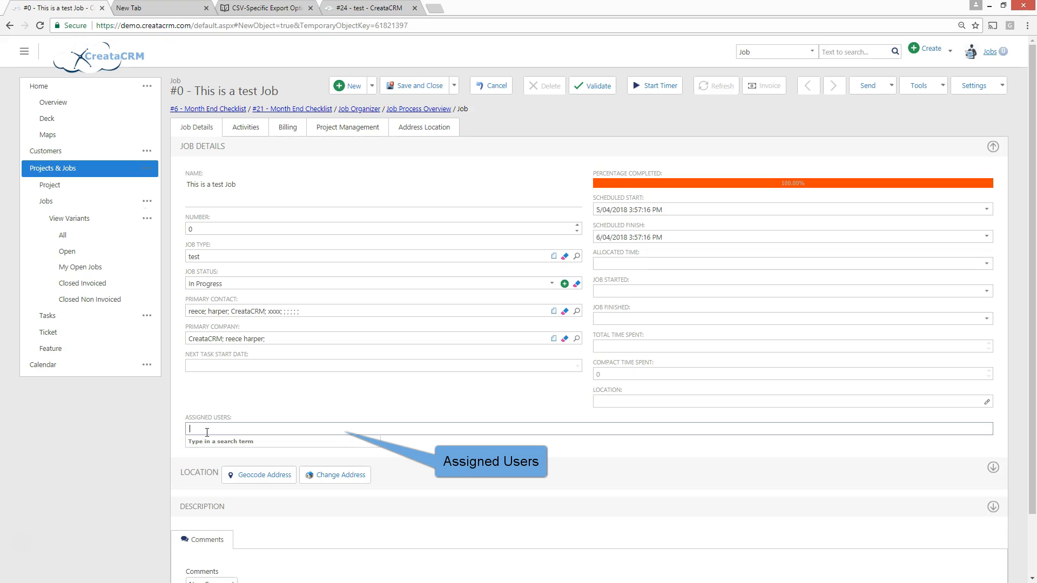
{"action": "type", "text": "job"}
{"action": "key", "text": "Return"}
{"action": "type", "text": "sales"}
{"action": "key", "text": "Return"}
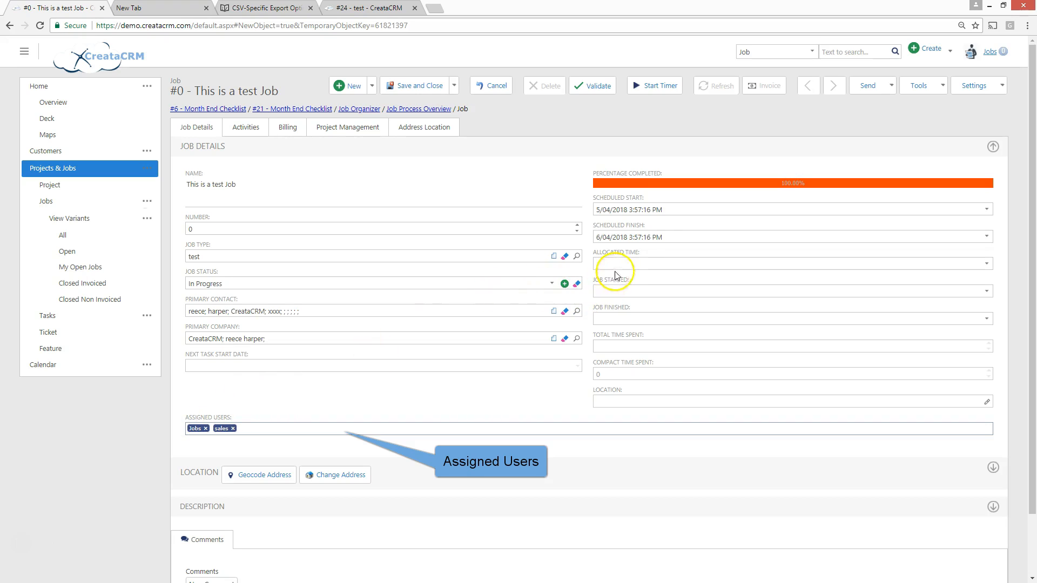
Set the job's scheduled finish to 6/04/2018 at 4:57 PM
{"action": "left_click_drag", "start_coordinate": [611, 210], "coordinate": [685, 211]}
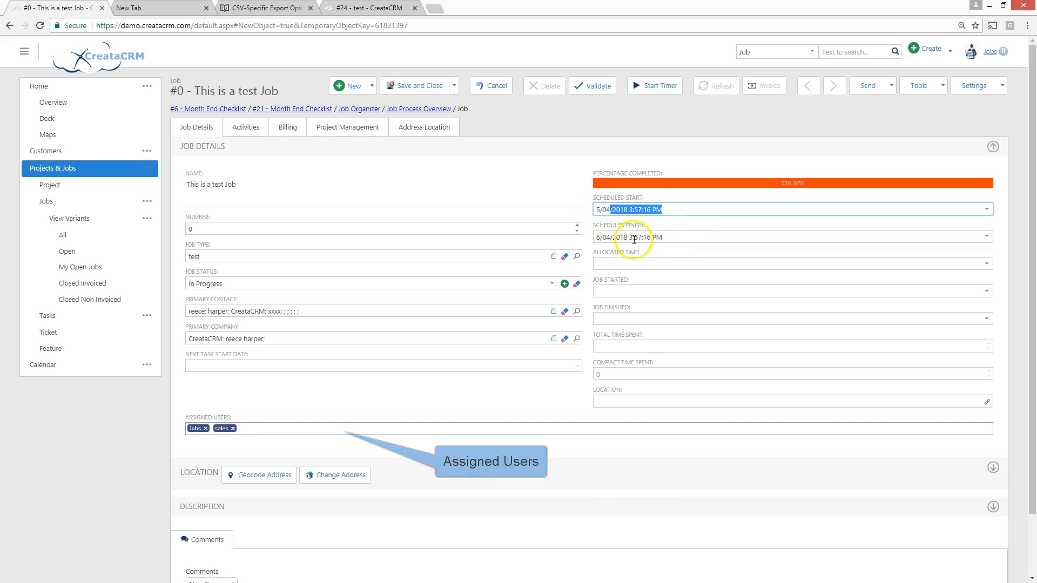
{"action": "left_click_drag", "start_coordinate": [630, 238], "coordinate": [671, 252]}
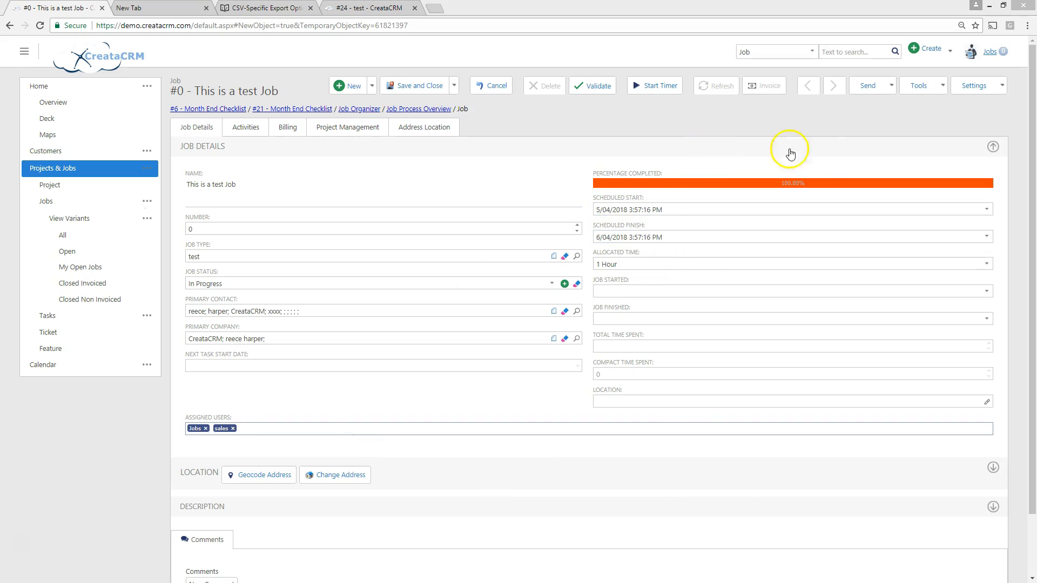
{"action": "left_click_drag", "start_coordinate": [634, 238], "coordinate": [670, 238]}
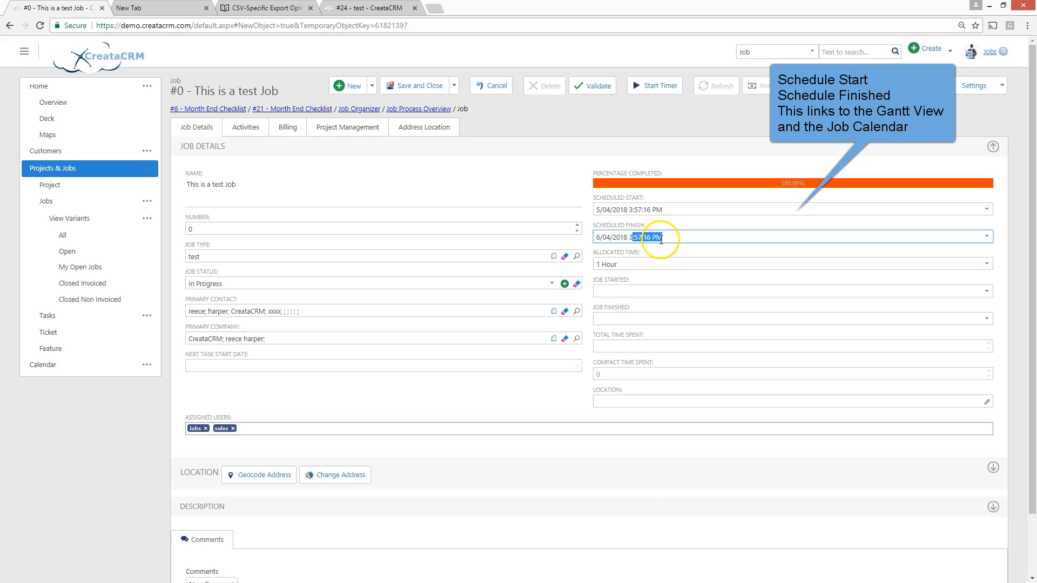
{"action": "left_click", "coordinate": [986, 237]}
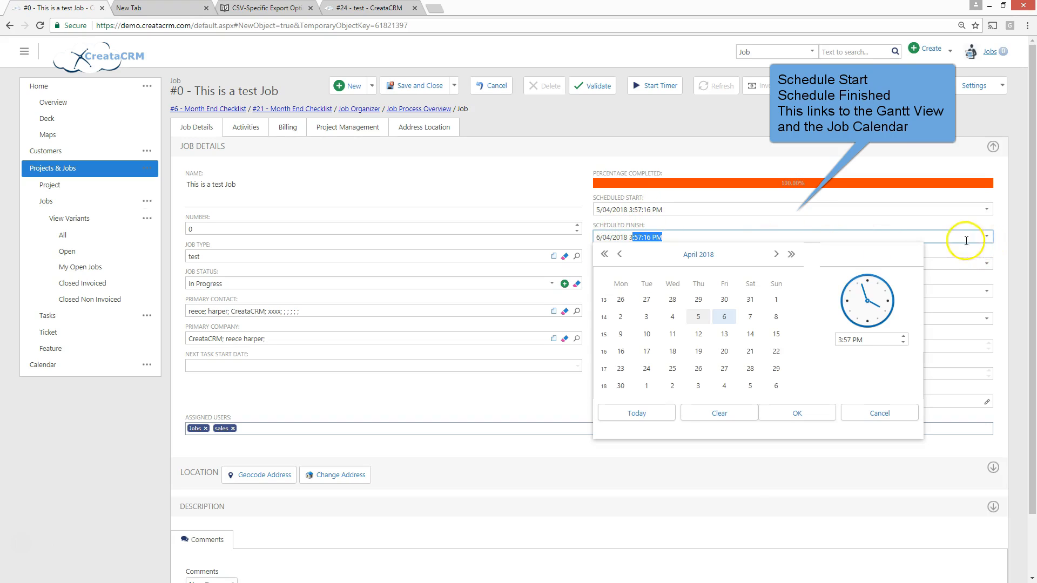
{"action": "left_click", "coordinate": [904, 343]}
{"action": "left_click", "coordinate": [903, 337]}
{"action": "left_click", "coordinate": [903, 337]}
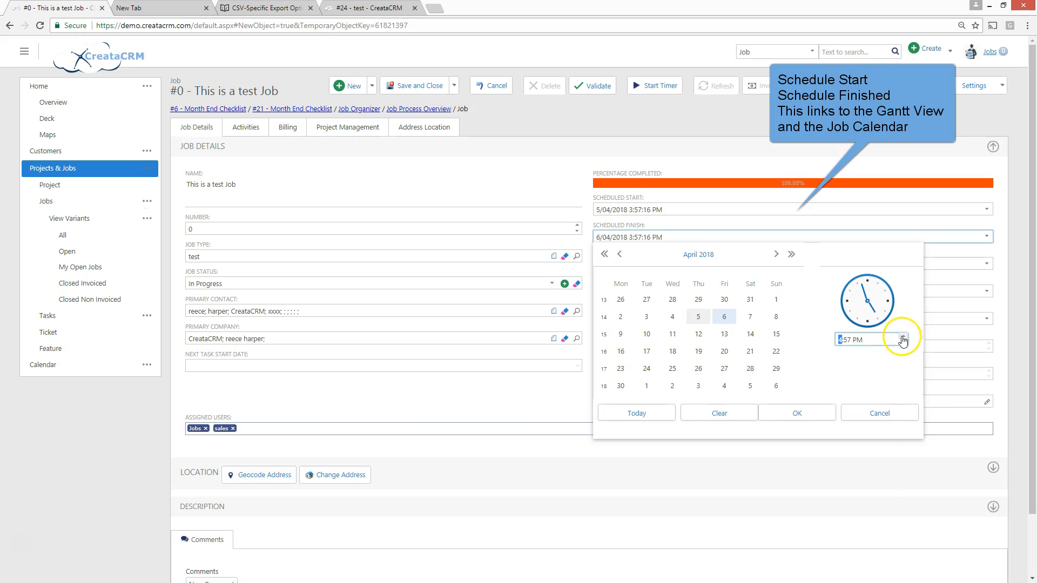
{"action": "left_click", "coordinate": [783, 415]}
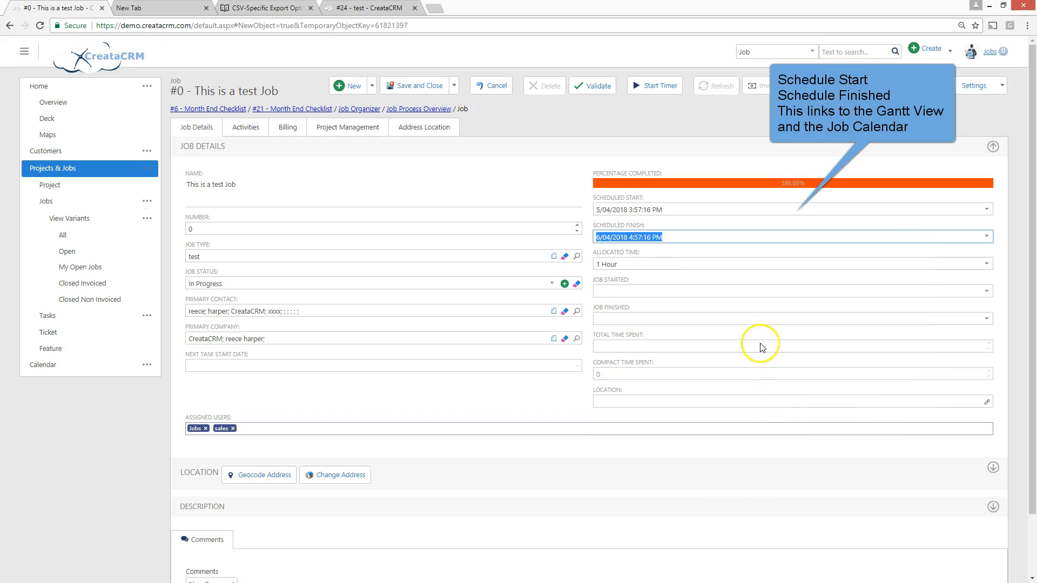
Set the job's allocated time to 3 hours
{"action": "left_click", "coordinate": [628, 265]}
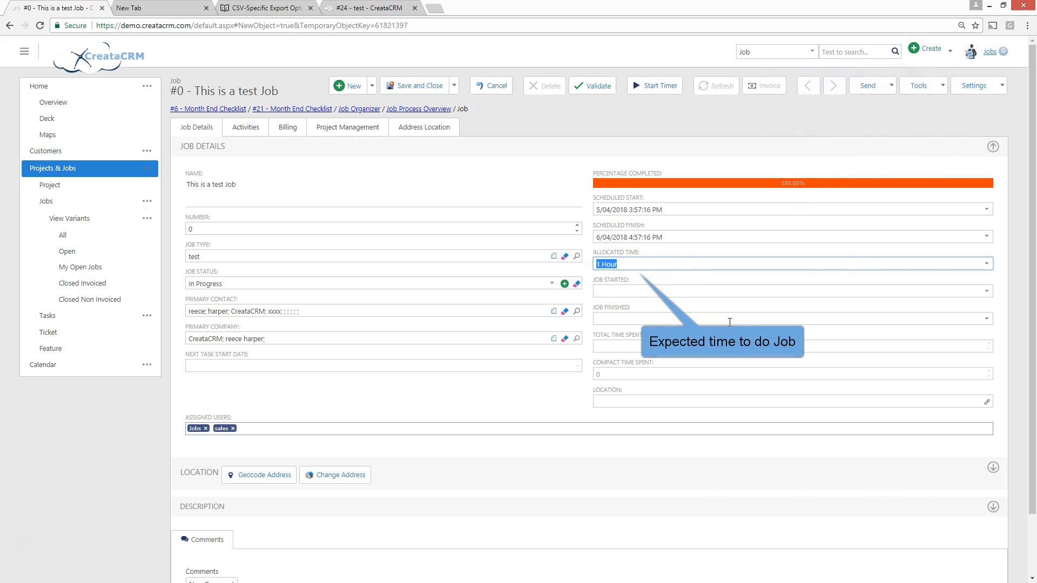
{"action": "type", "text": "3"}
{"action": "left_click", "coordinate": [696, 281]}
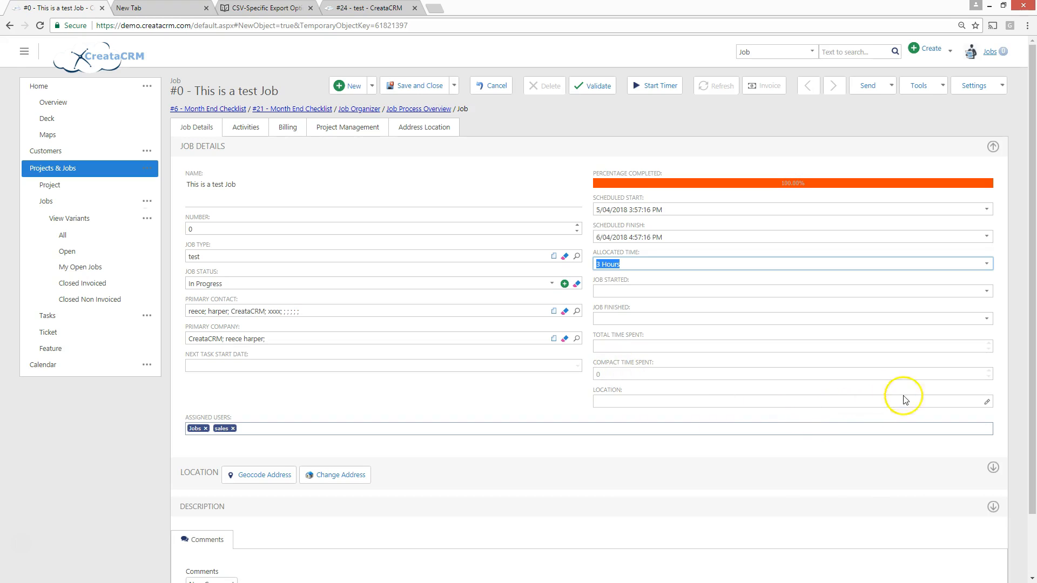
Stay on the unsaved job instead of leaving to edit its location, and save the job
{"action": "left_click", "coordinate": [986, 404]}
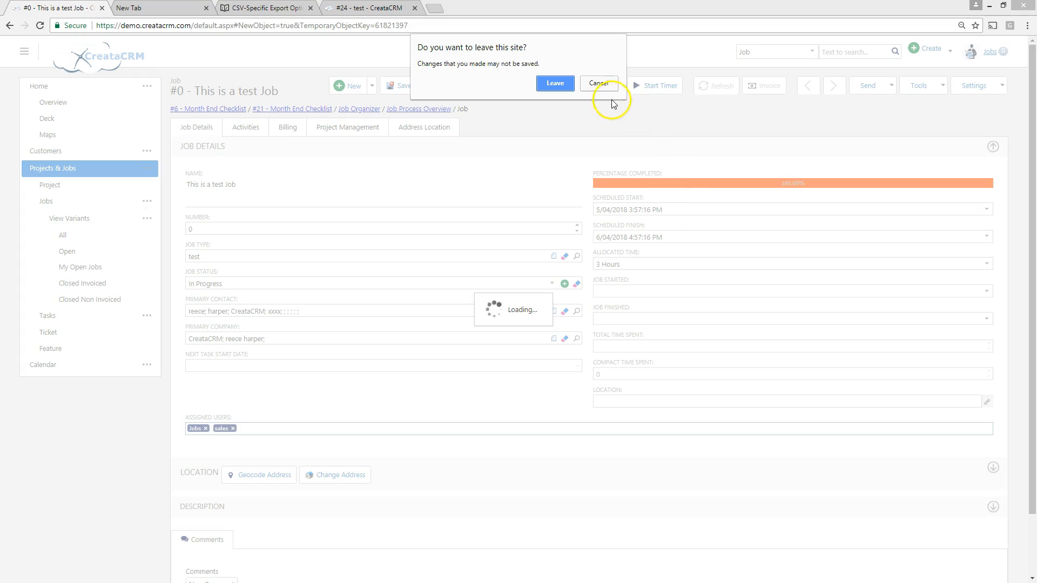
{"action": "left_click", "coordinate": [598, 84]}
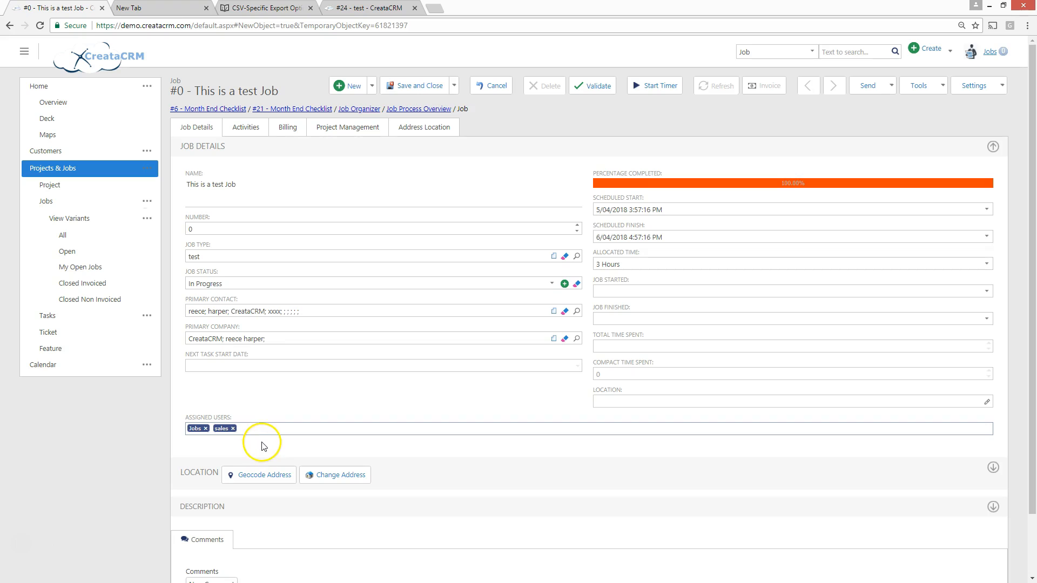
{"action": "scroll", "coordinate": [294, 373], "scroll_direction": "down", "scroll_amount": 1}
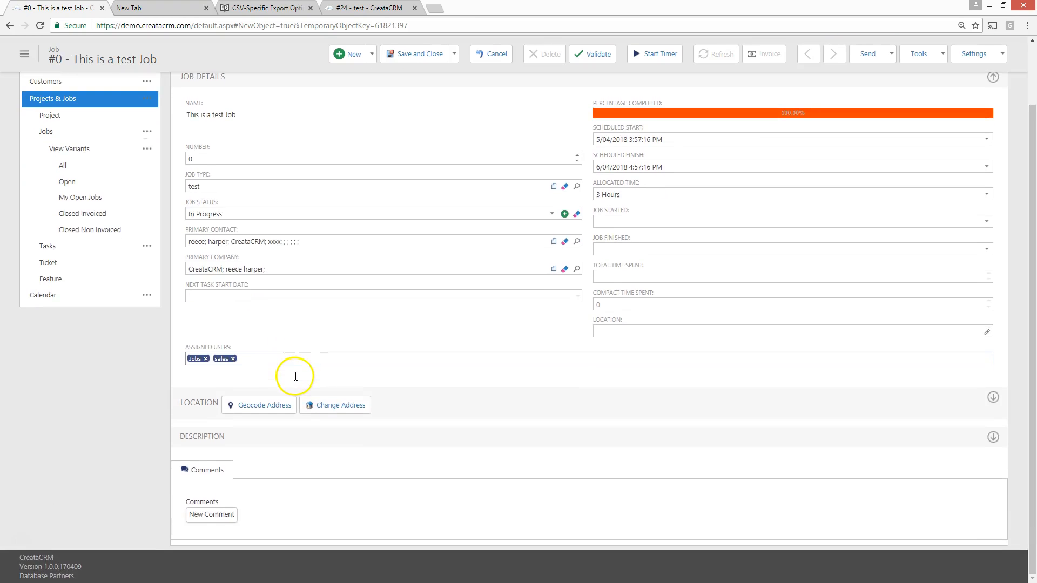
{"action": "scroll", "coordinate": [295, 378], "scroll_direction": "up", "scroll_amount": 1}
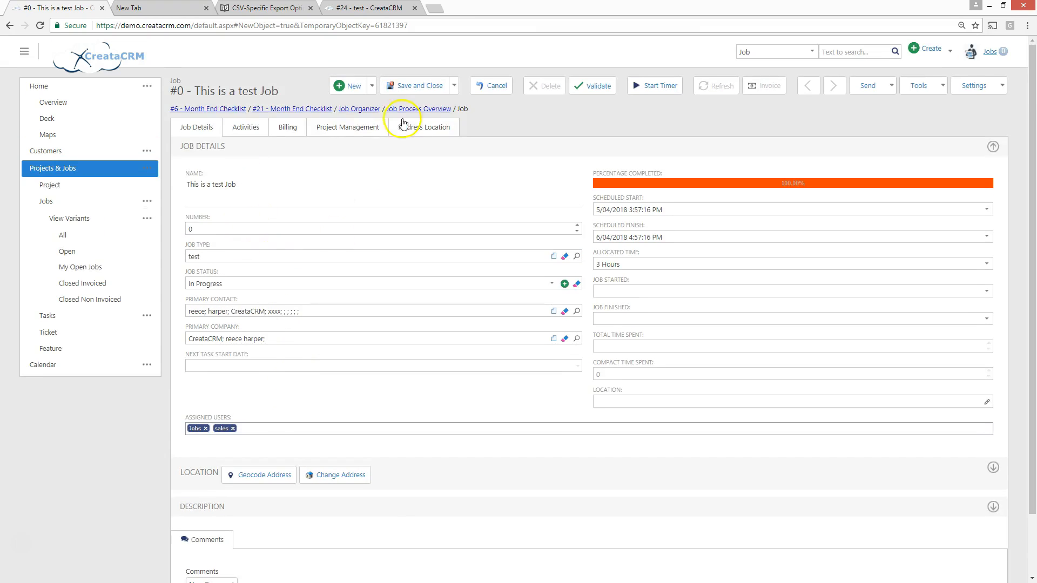
{"action": "left_click", "coordinate": [455, 87]}
{"action": "left_click", "coordinate": [434, 148]}
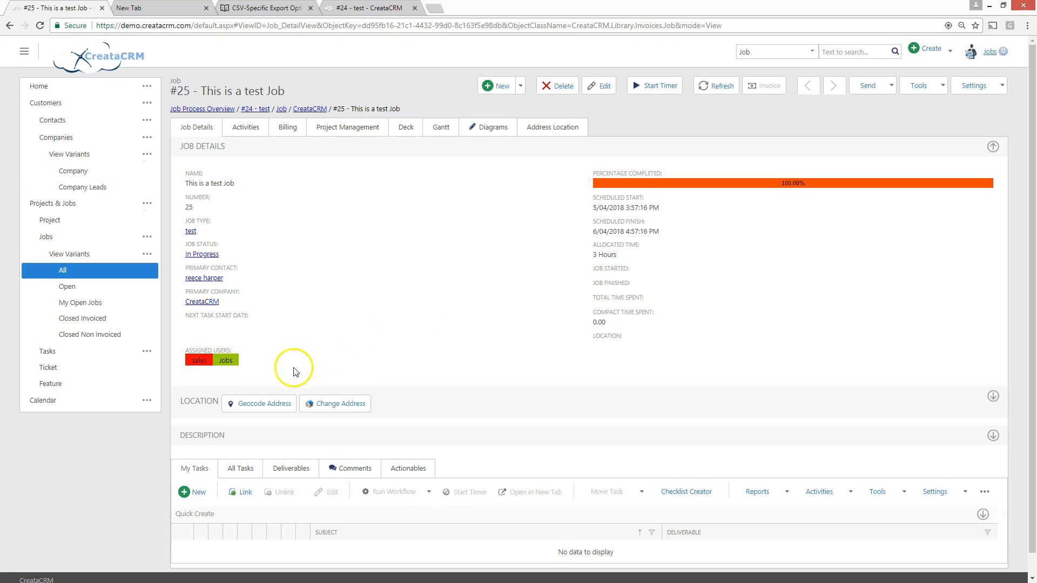
Change the job's address to the saved one sourced from CreataCRM and check it in the job's location details
{"action": "left_click", "coordinate": [349, 409]}
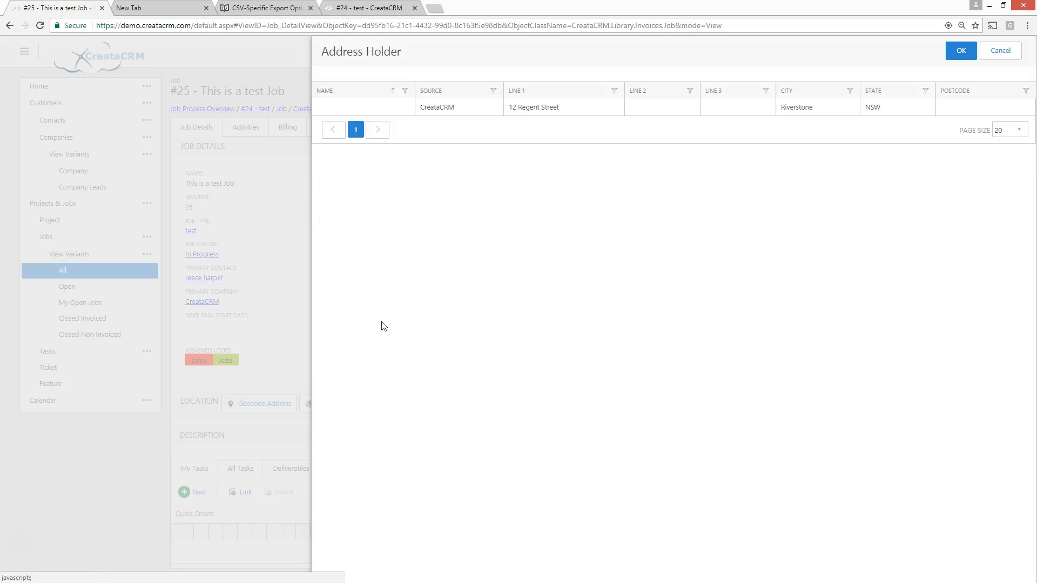
{"action": "double_click", "coordinate": [528, 107]}
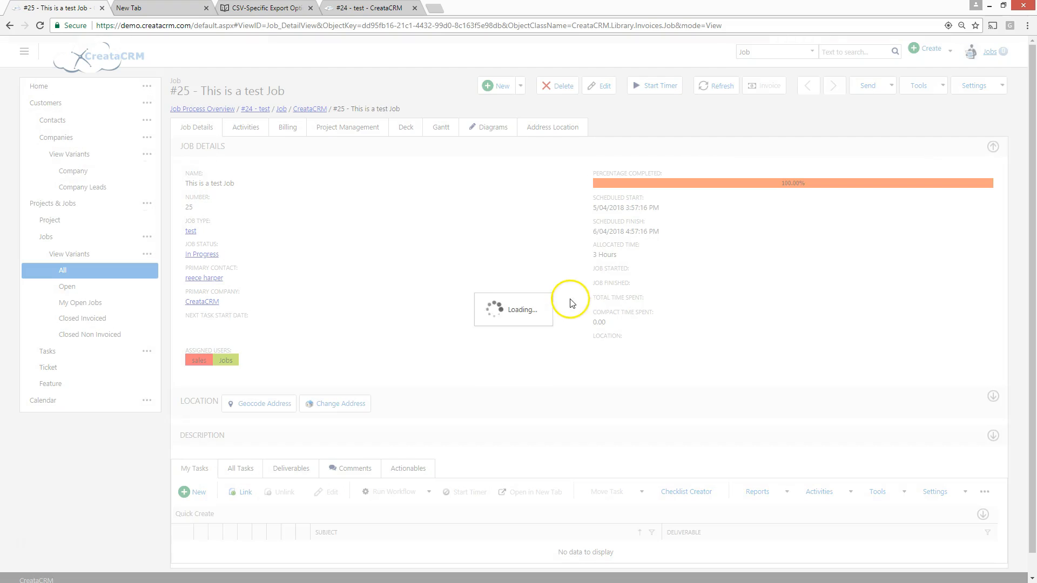
{"action": "scroll", "coordinate": [398, 328], "scroll_direction": "down", "scroll_amount": 1}
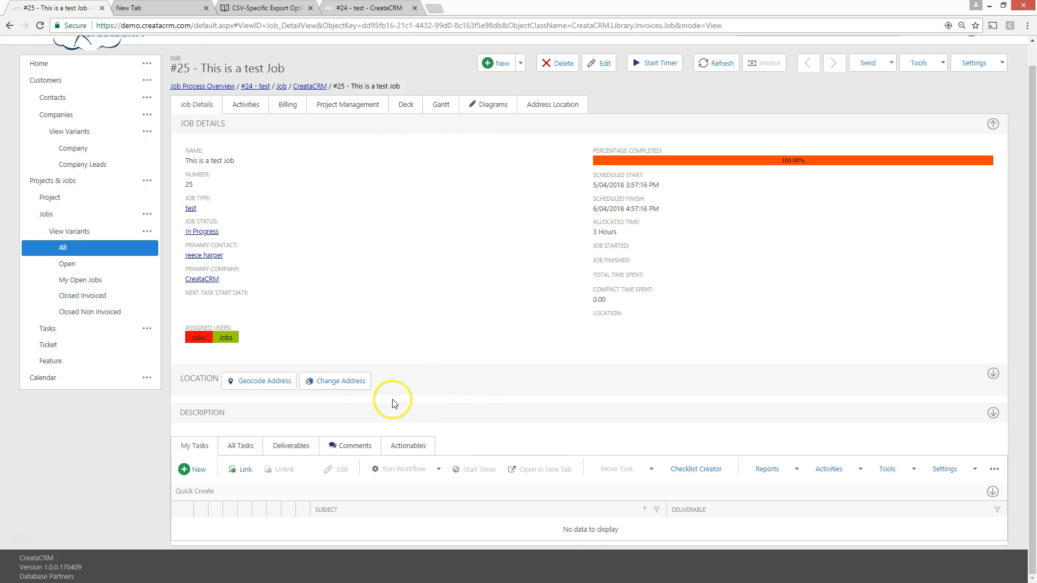
{"action": "left_click", "coordinate": [470, 399]}
{"action": "scroll", "coordinate": [474, 391], "scroll_direction": "down", "scroll_amount": 4}
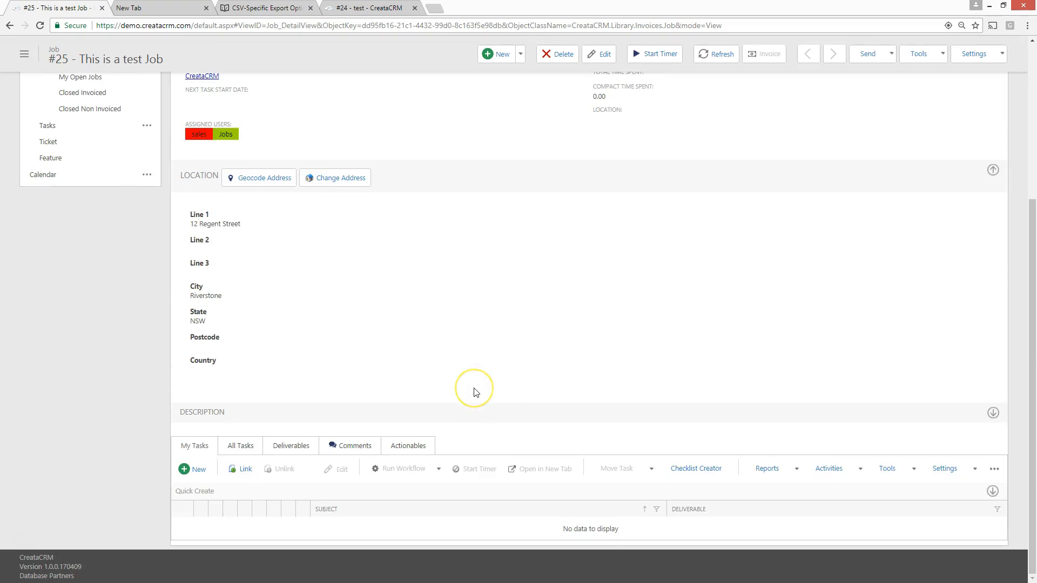
{"action": "scroll", "coordinate": [475, 393], "scroll_direction": "up", "scroll_amount": 3}
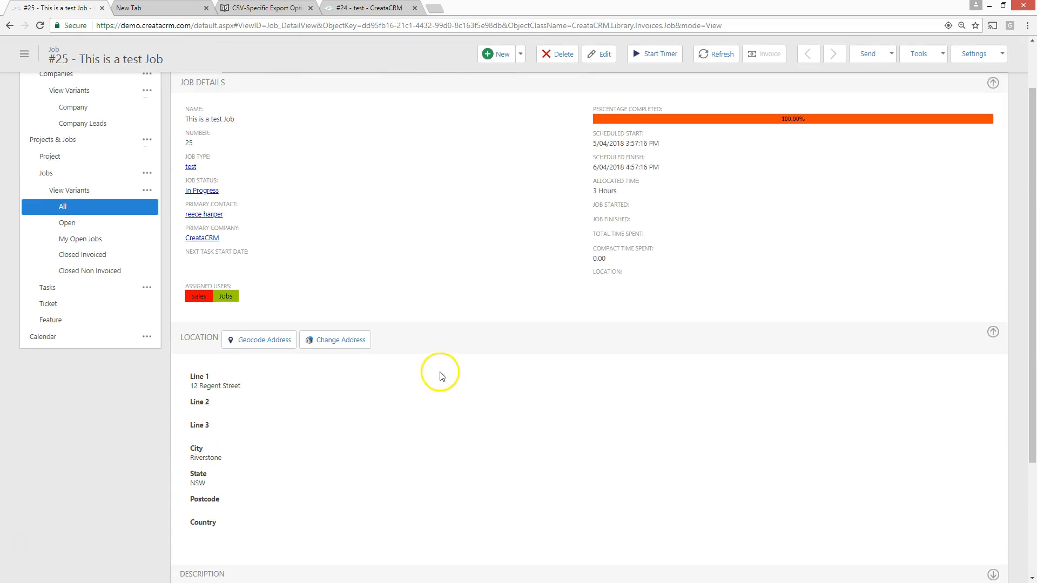
{"action": "left_click", "coordinate": [453, 339]}
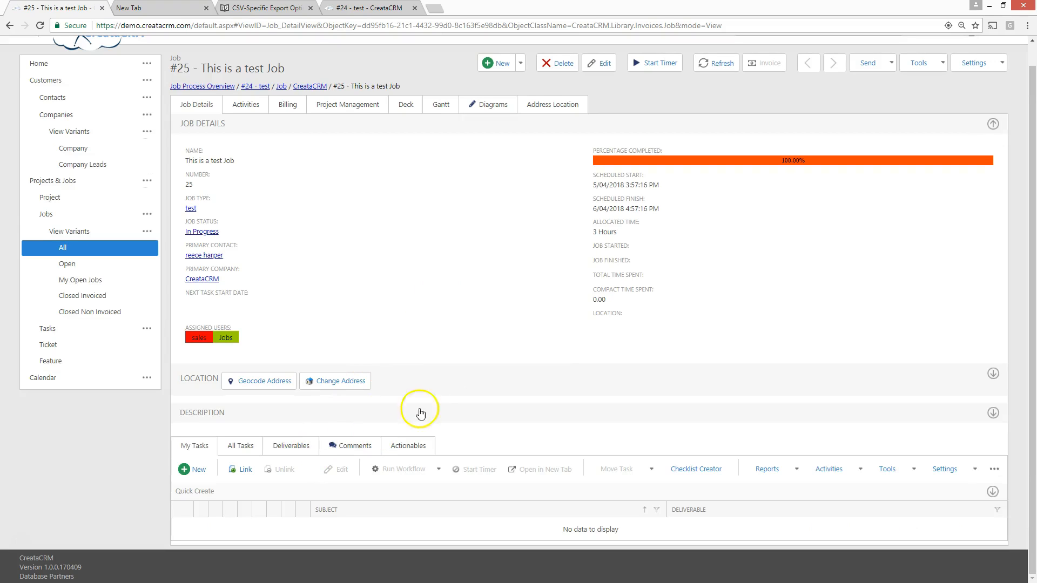
Examine the job's My Tasks, All Tasks and Actionables lists along with its expanded location details
{"action": "double_click", "coordinate": [25, 543]}
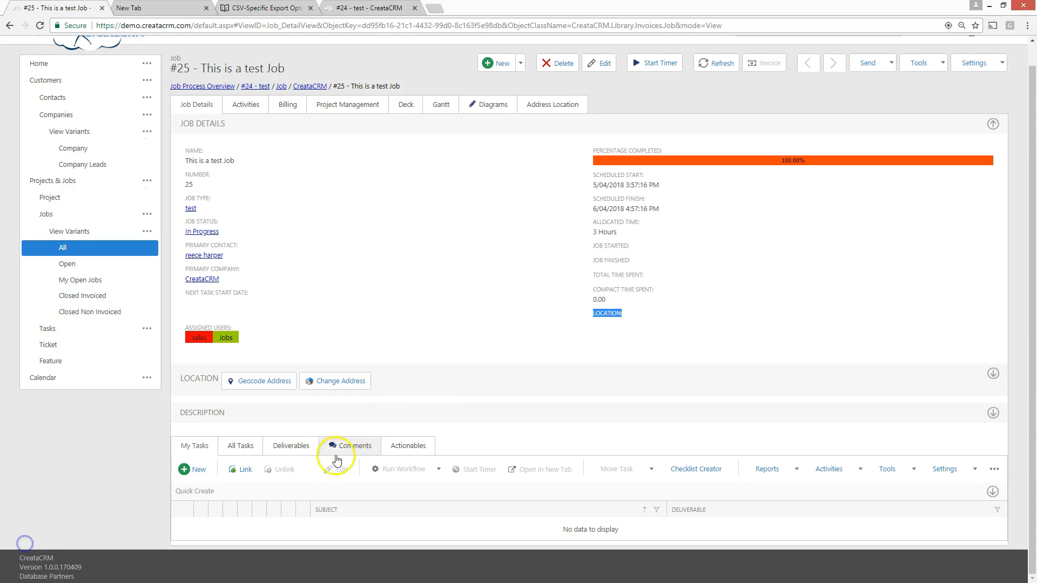
{"action": "left_click", "coordinate": [194, 452]}
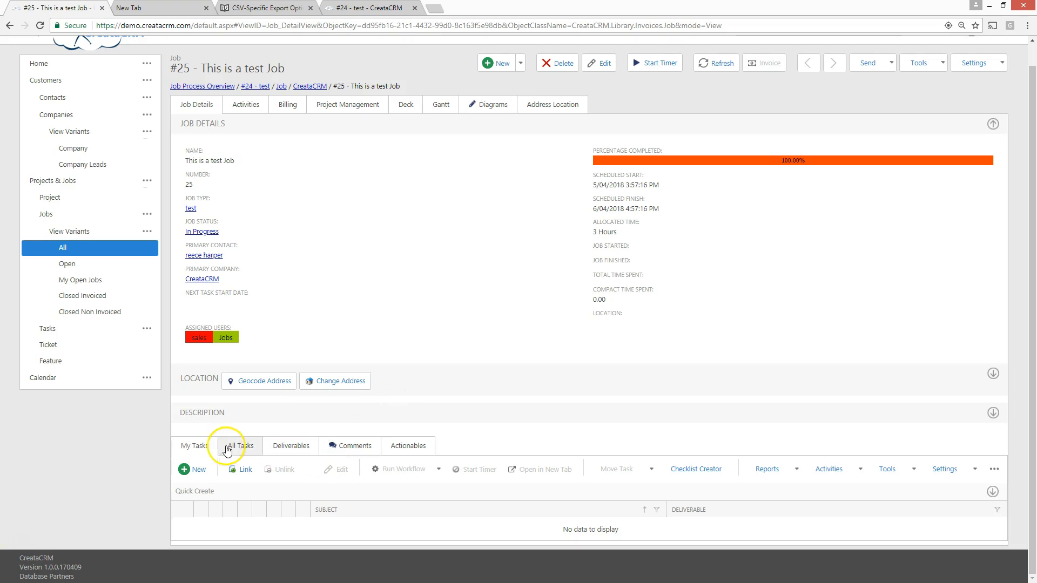
{"action": "left_click", "coordinate": [246, 450]}
{"action": "left_click_drag", "start_coordinate": [274, 448], "coordinate": [346, 445]}
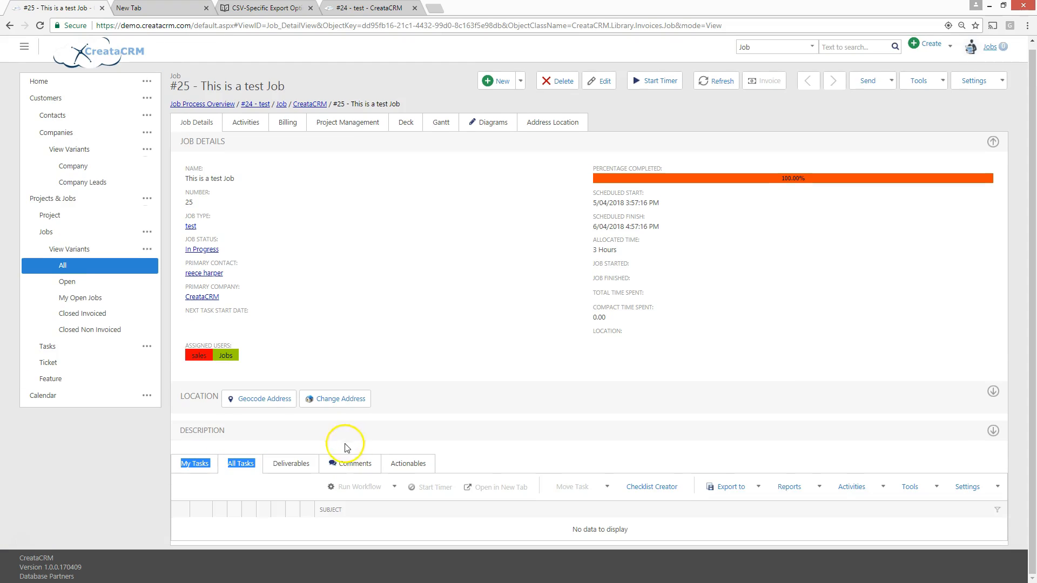
{"action": "left_click", "coordinate": [402, 473]}
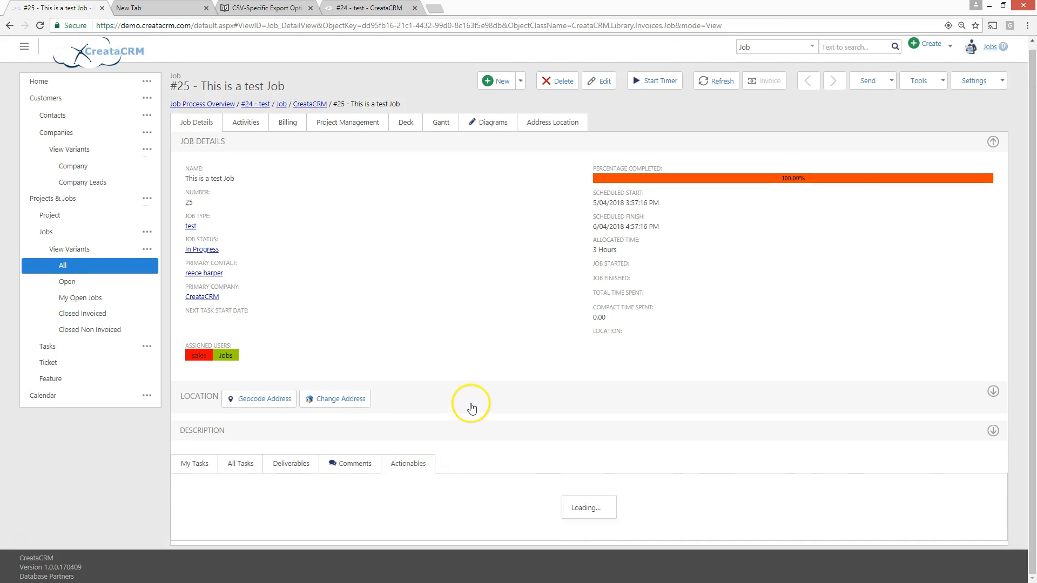
{"action": "left_click", "coordinate": [469, 407]}
{"action": "scroll", "coordinate": [446, 419], "scroll_direction": "down", "scroll_amount": 3}
{"action": "scroll", "coordinate": [243, 450], "scroll_direction": "down", "scroll_amount": 2}
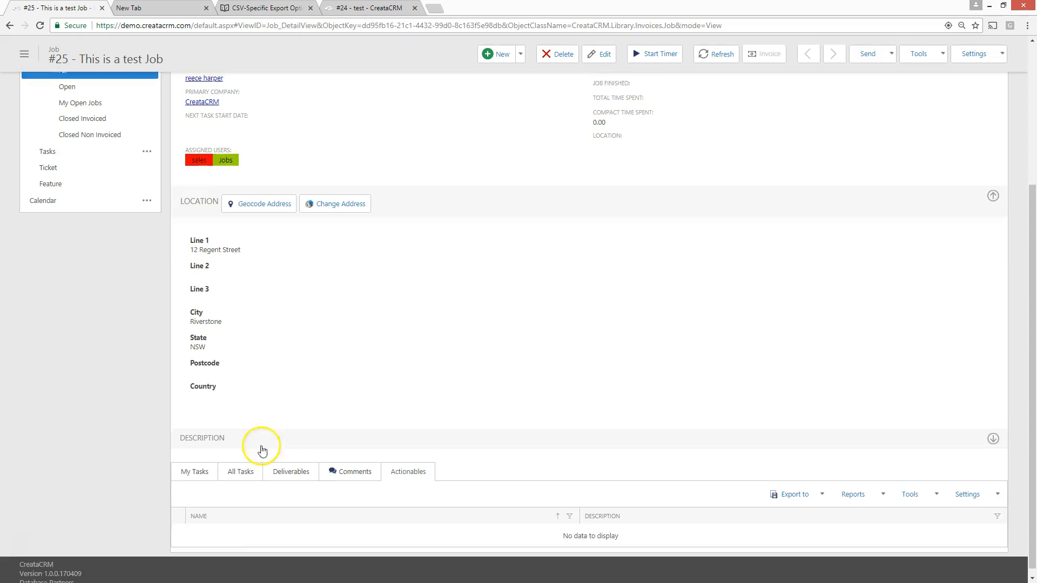
{"action": "left_click", "coordinate": [204, 464]}
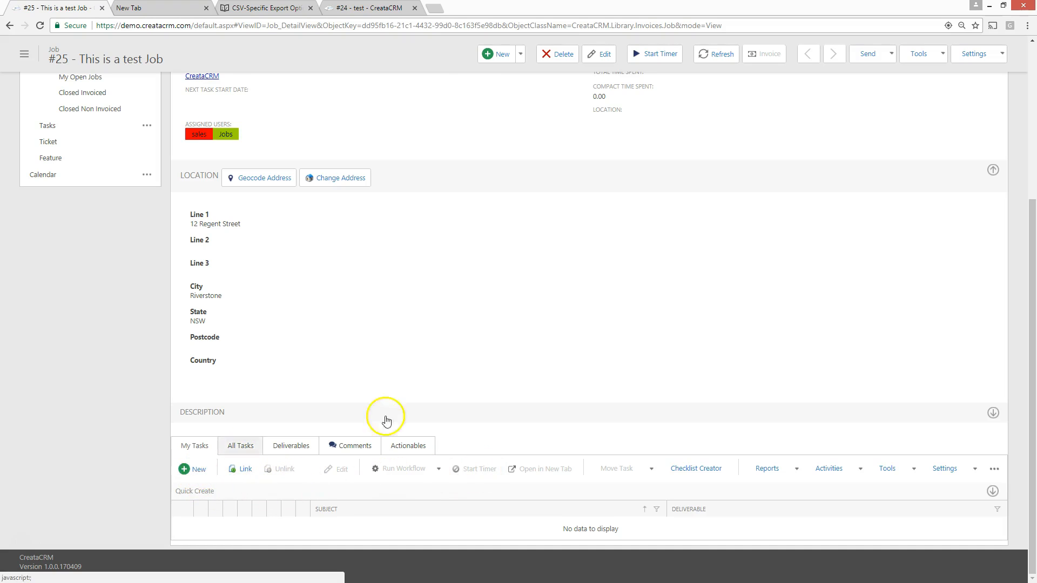
Review which kinds of related records can be quickly created from the job
{"action": "scroll", "coordinate": [384, 417], "scroll_direction": "up", "scroll_amount": 5}
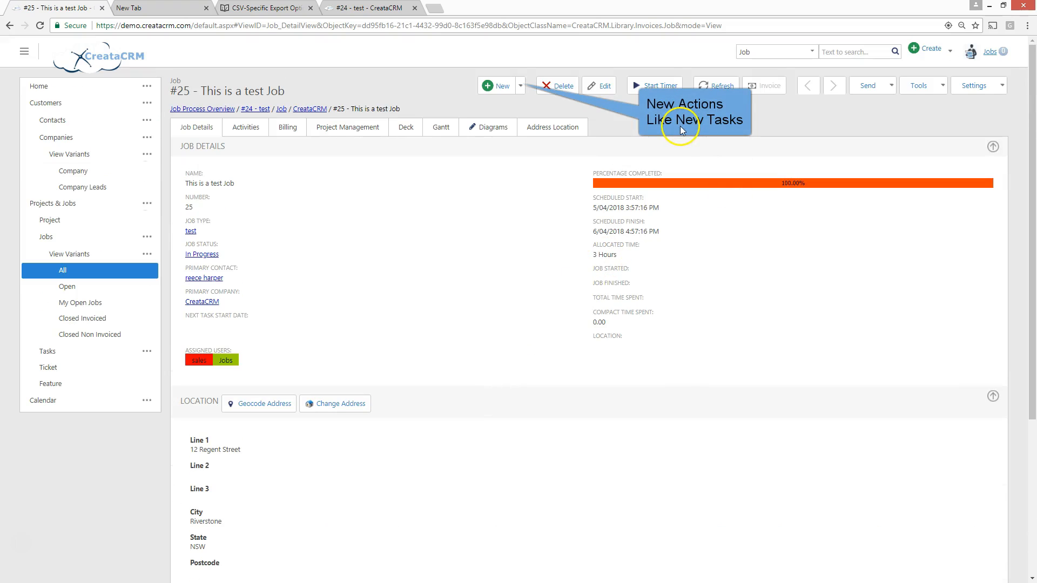
{"action": "left_click", "coordinate": [519, 85]}
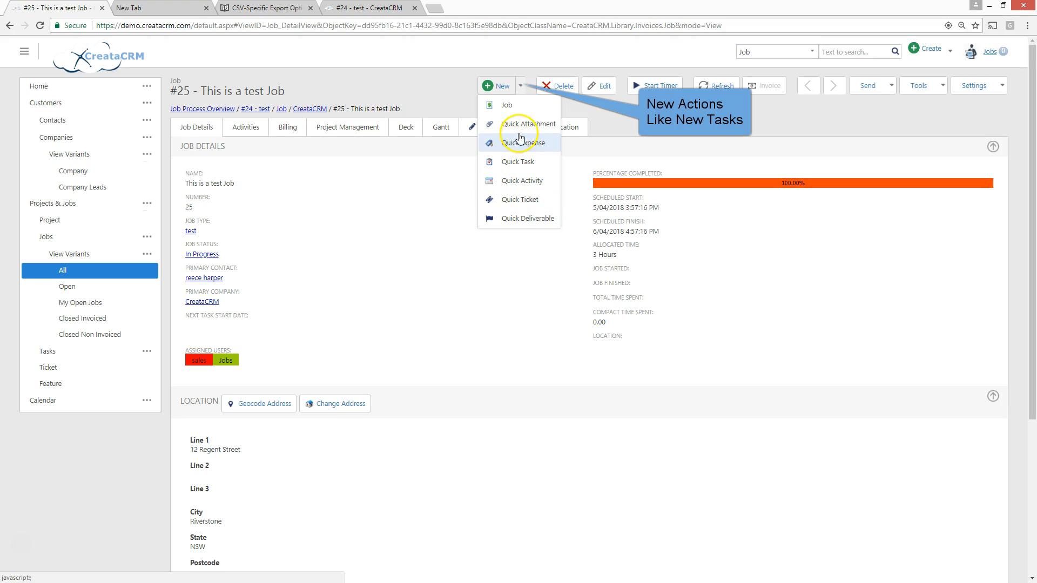
{"action": "left_click", "coordinate": [509, 205]}
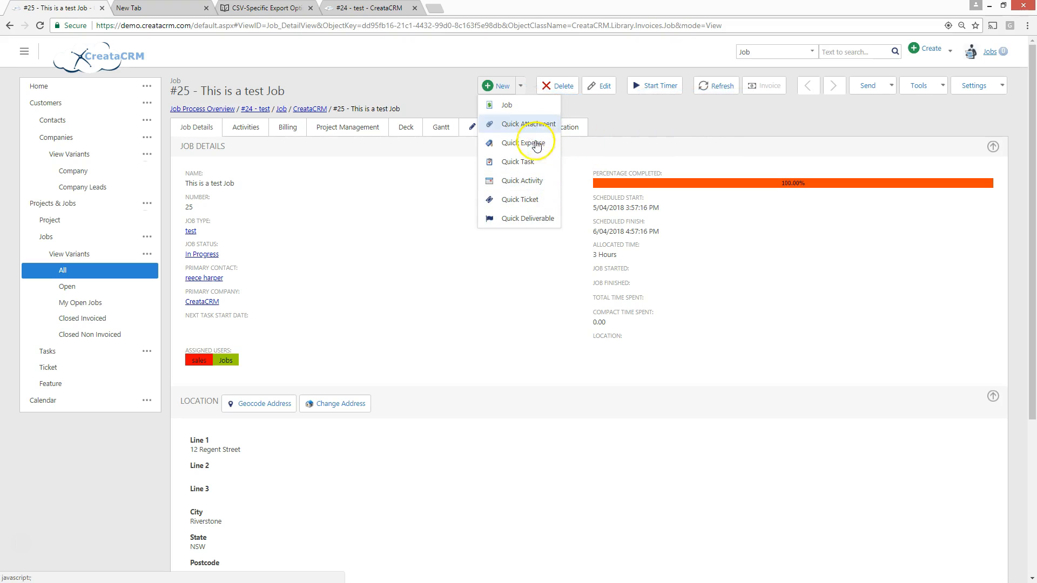
{"action": "left_click", "coordinate": [479, 298]}
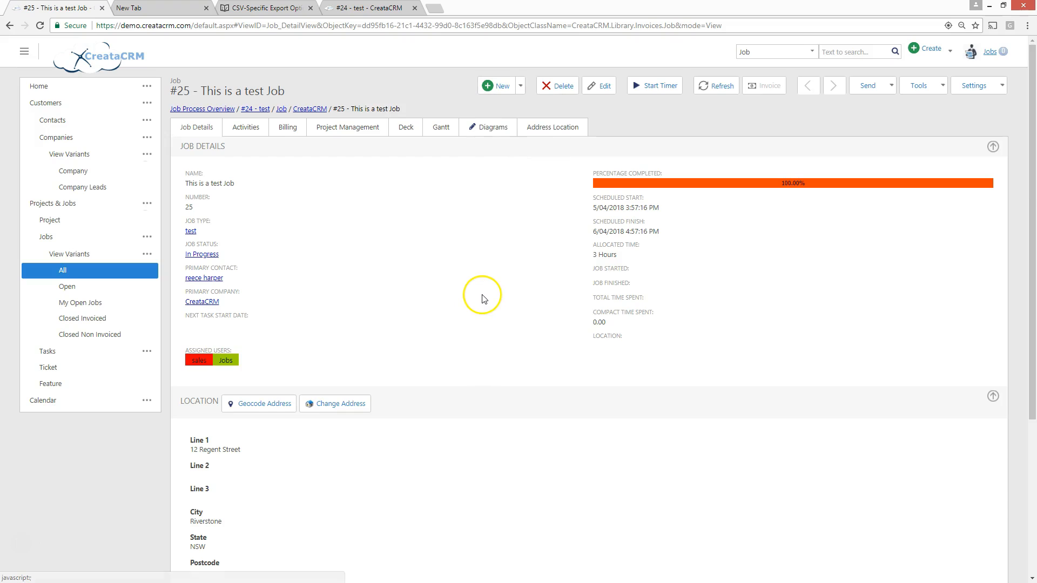
Start a new task under the job's My Tasks and give it the subject "test"
{"action": "scroll", "coordinate": [480, 294], "scroll_direction": "down", "scroll_amount": 4}
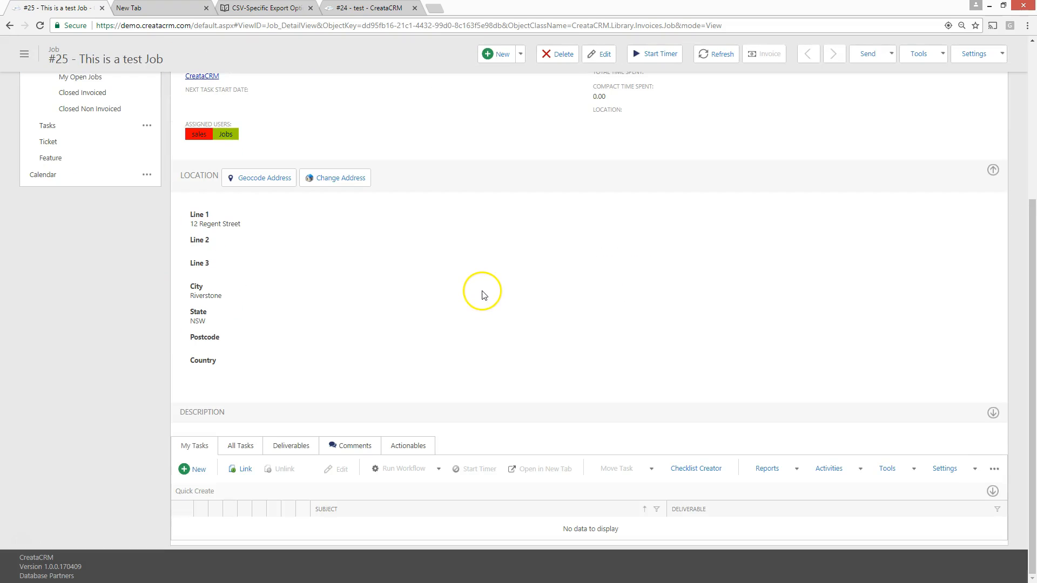
{"action": "left_click", "coordinate": [201, 470]}
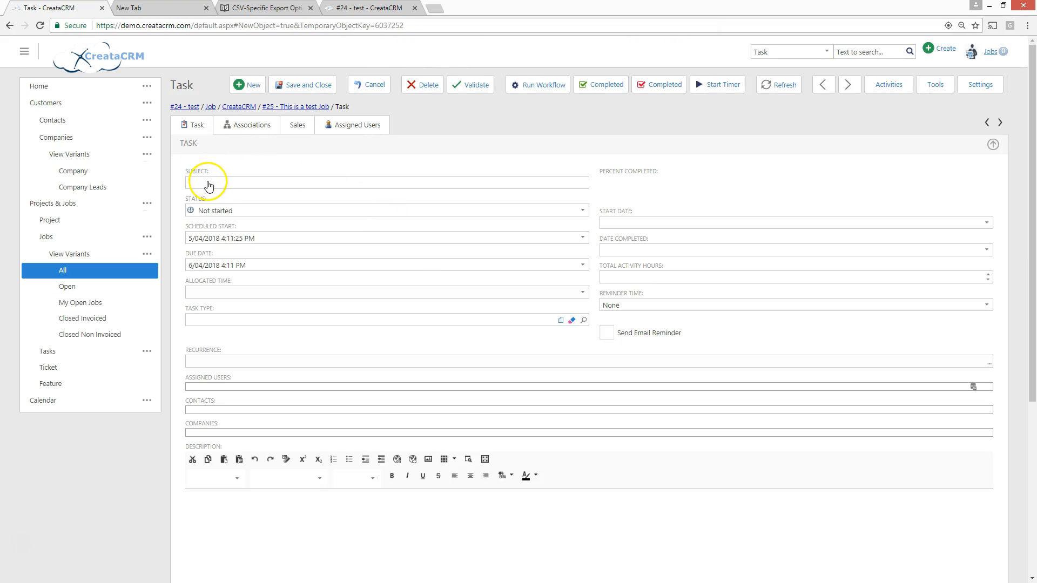
{"action": "left_click", "coordinate": [208, 181]}
{"action": "type", "text": "test"}
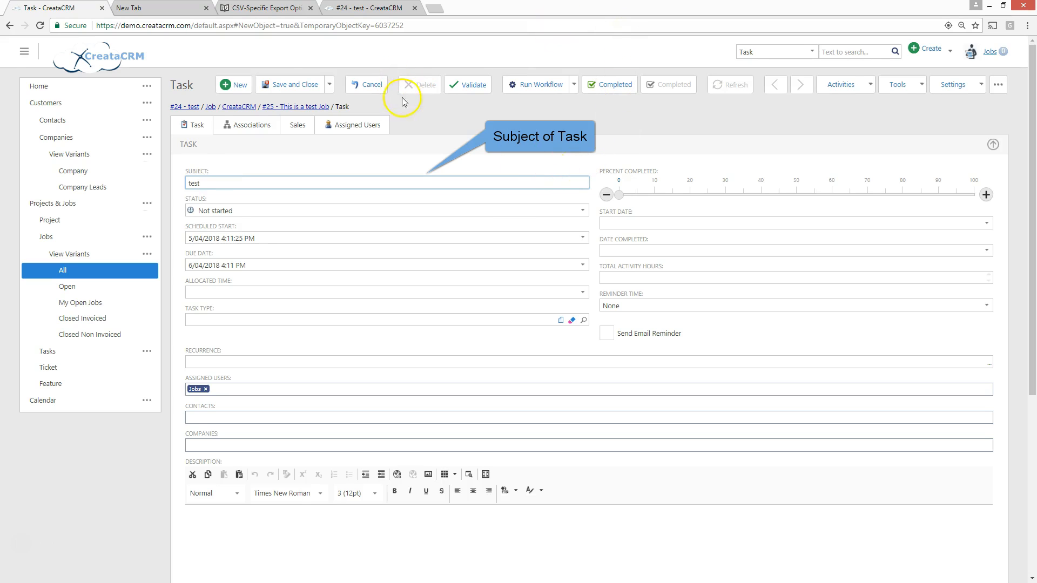
Save and close the new task, and check it in the job's My Tasks and All Tasks lists
{"action": "left_click", "coordinate": [287, 85]}
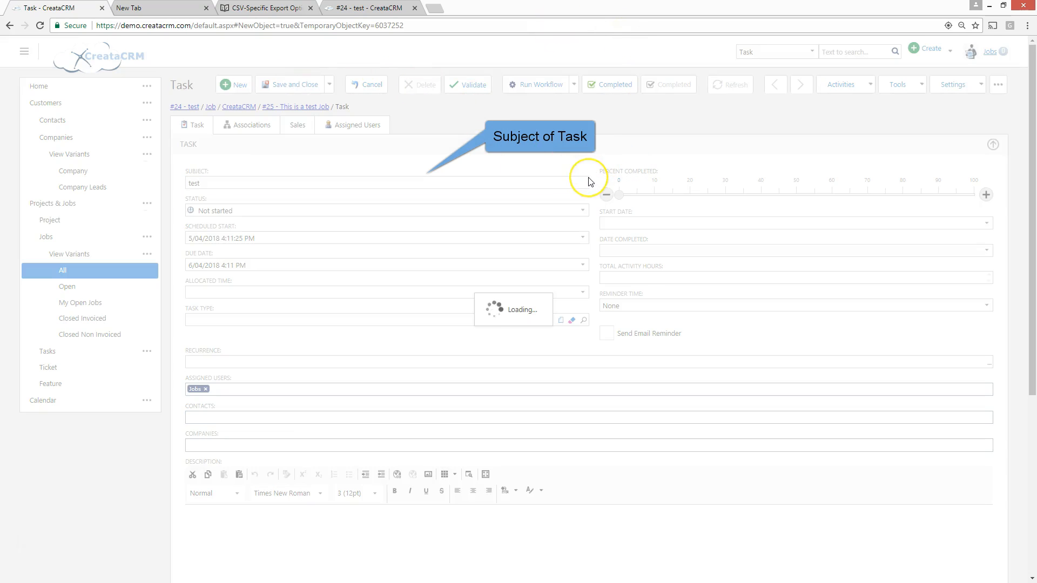
{"action": "scroll", "coordinate": [566, 180], "scroll_direction": "down", "scroll_amount": 4}
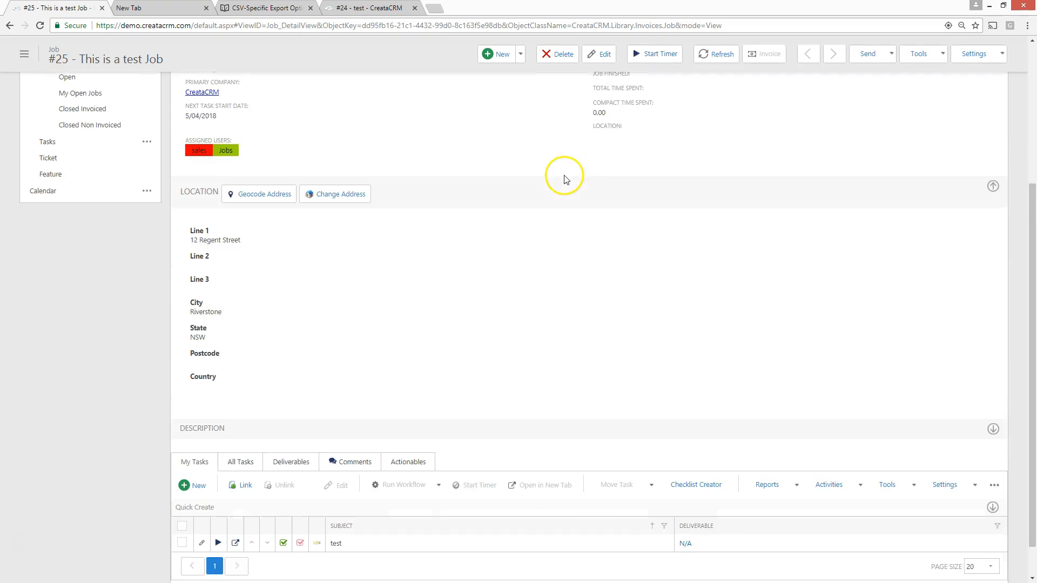
{"action": "scroll", "coordinate": [566, 179], "scroll_direction": "down", "scroll_amount": 1}
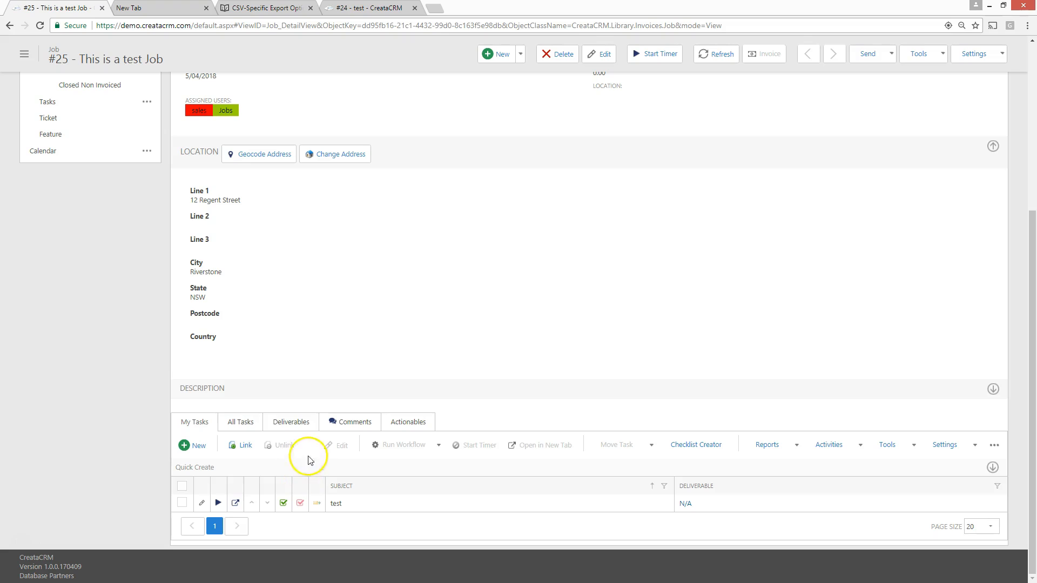
{"action": "left_click", "coordinate": [240, 423]}
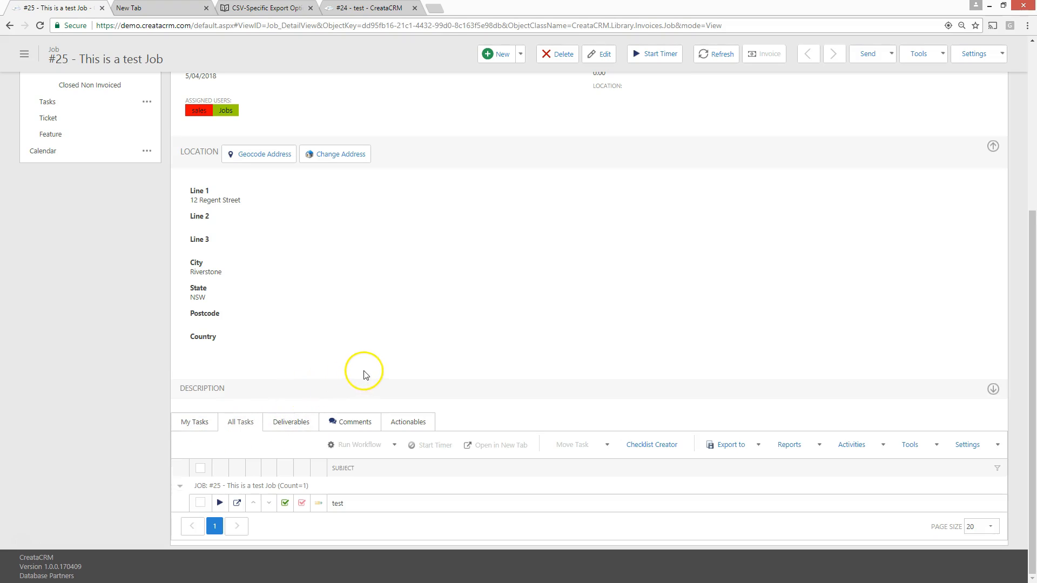
{"action": "left_click", "coordinate": [195, 422]}
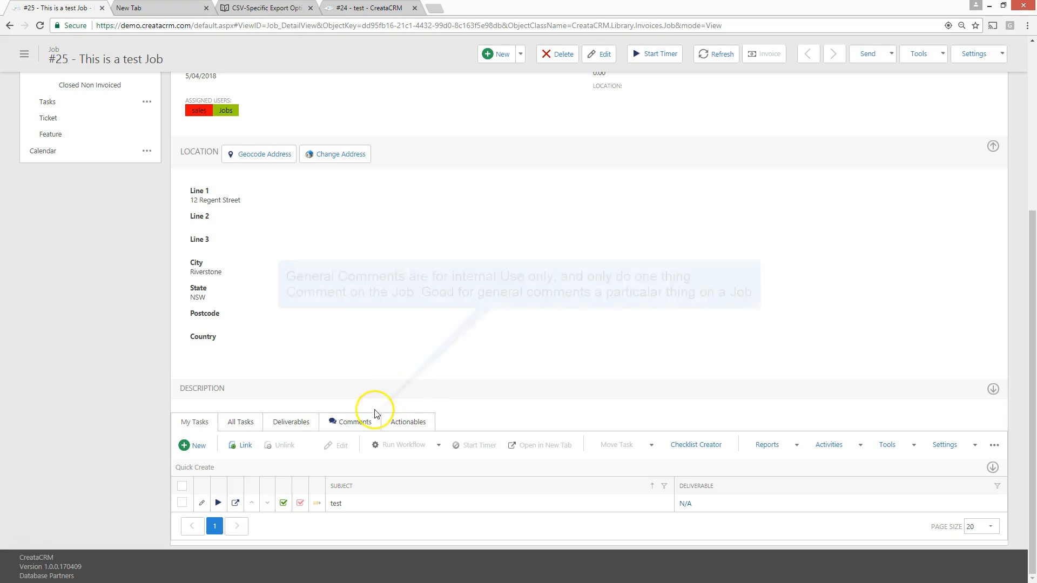
Add a new comment reading "test" to the job and save it
{"action": "left_click", "coordinate": [358, 424]}
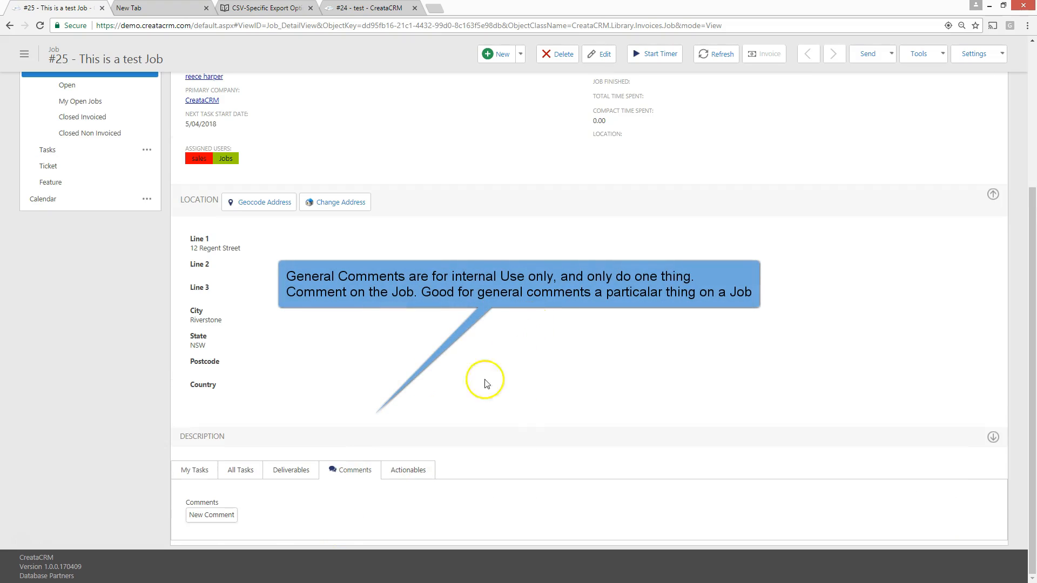
{"action": "left_click", "coordinate": [212, 517]}
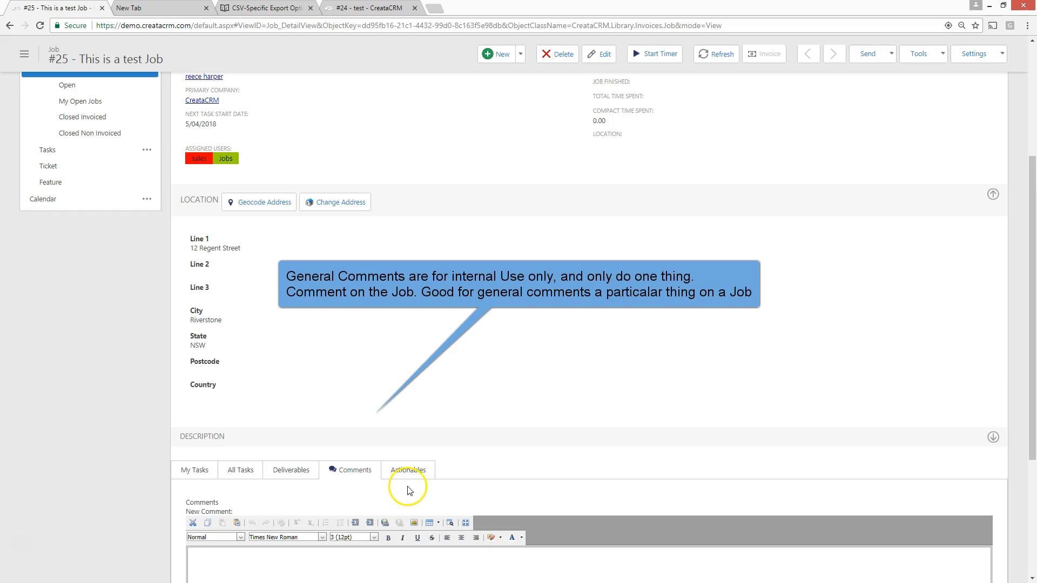
{"action": "scroll", "coordinate": [374, 506], "scroll_direction": "down", "scroll_amount": 2}
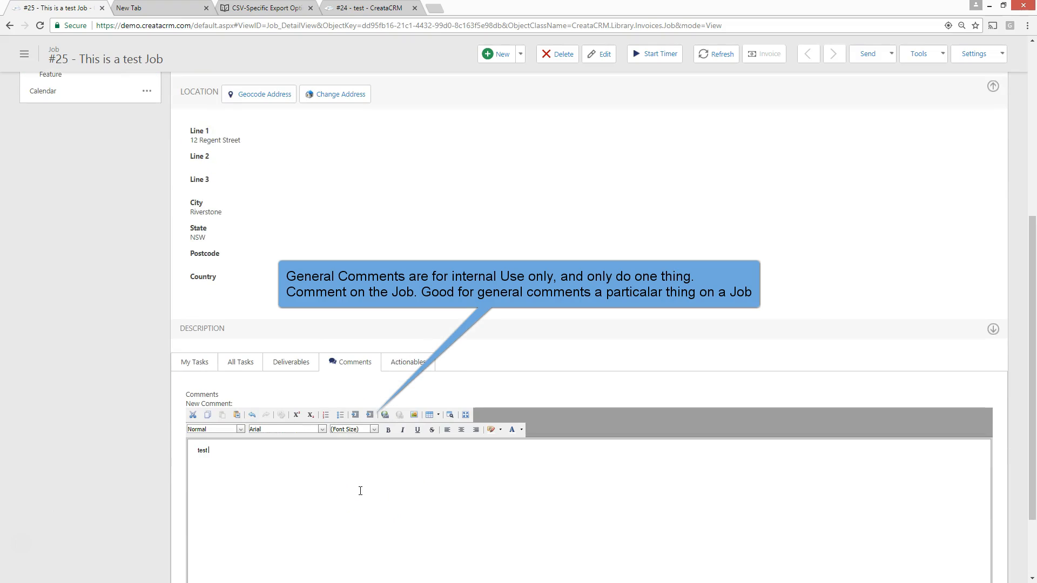
{"action": "scroll", "coordinate": [359, 266], "scroll_direction": "down", "scroll_amount": 3}
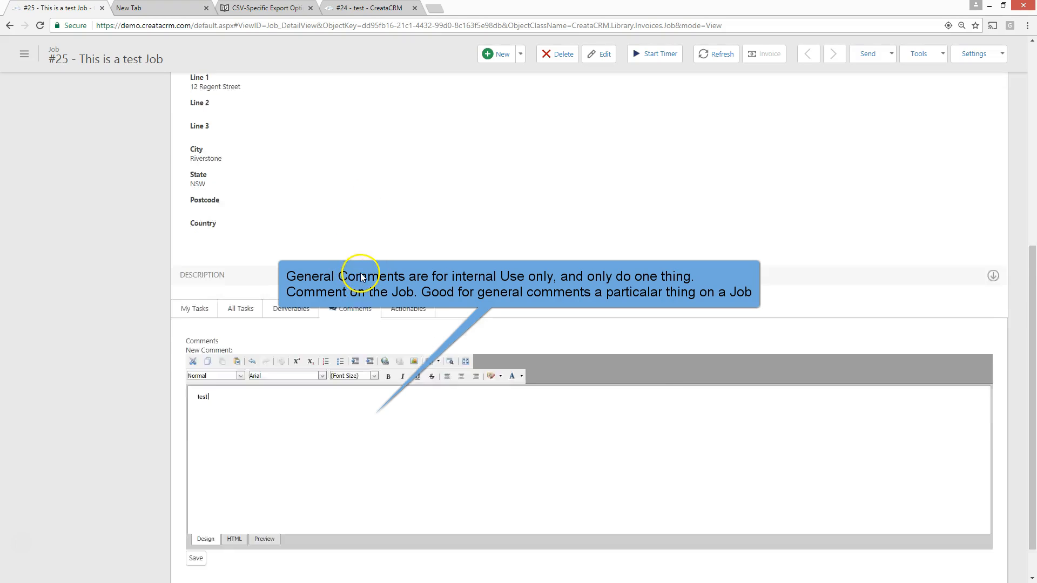
{"action": "left_click", "coordinate": [196, 515]}
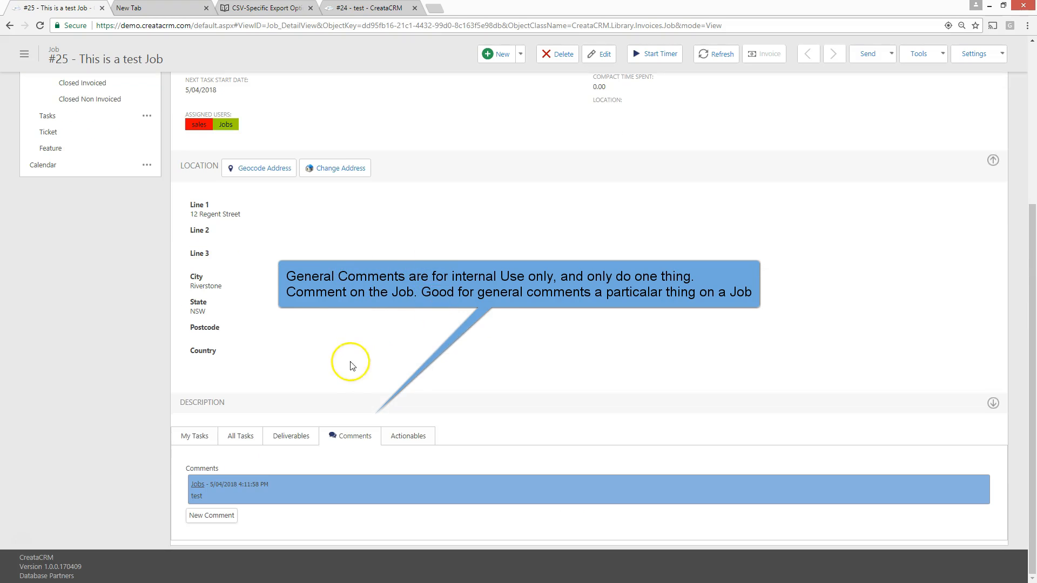
Collapse the job's Location section and start the timer on the "test" task in My Tasks
{"action": "left_click", "coordinate": [197, 434]}
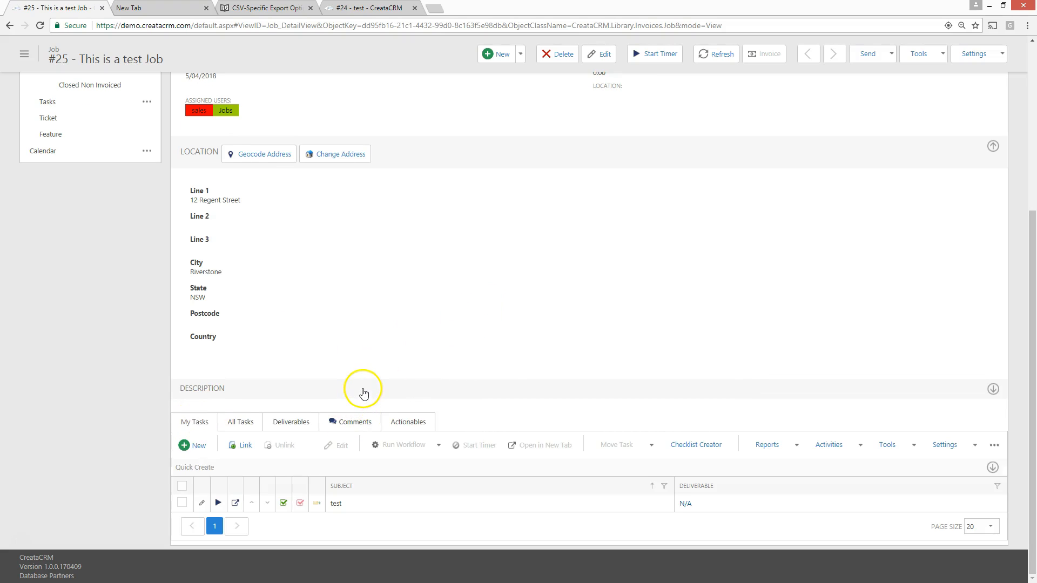
{"action": "scroll", "coordinate": [381, 385], "scroll_direction": "up", "scroll_amount": 5}
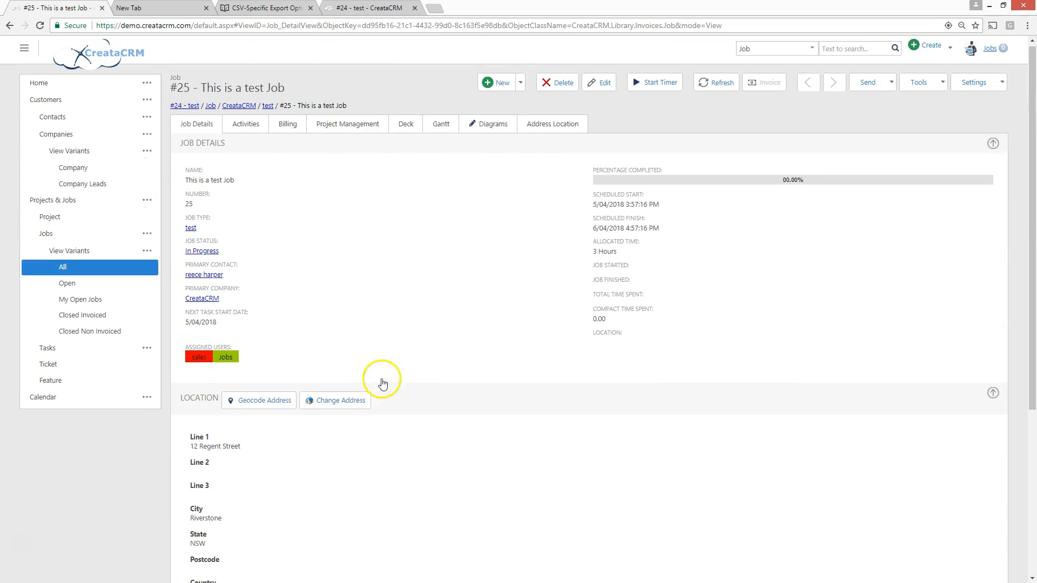
{"action": "left_click", "coordinate": [472, 407]}
{"action": "scroll", "coordinate": [480, 424], "scroll_direction": "down", "scroll_amount": 2}
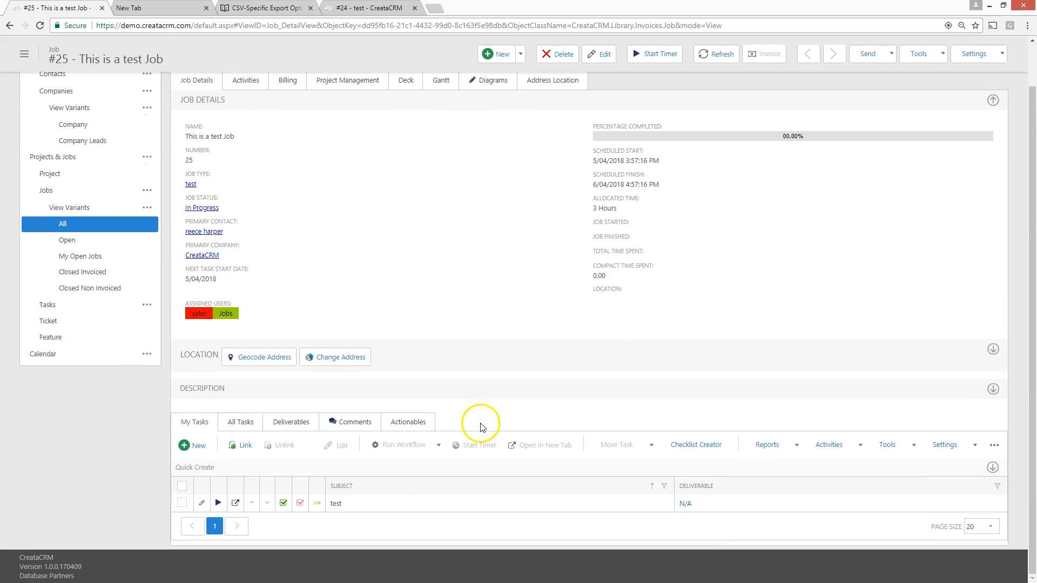
{"action": "left_click", "coordinate": [218, 504]}
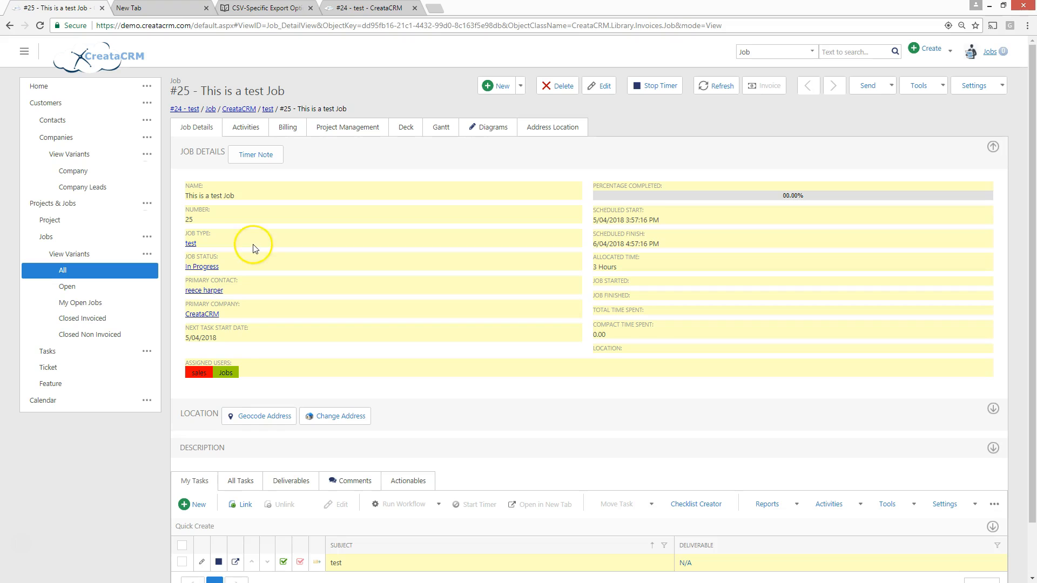
{"action": "scroll", "coordinate": [253, 233], "scroll_direction": "down", "scroll_amount": 2}
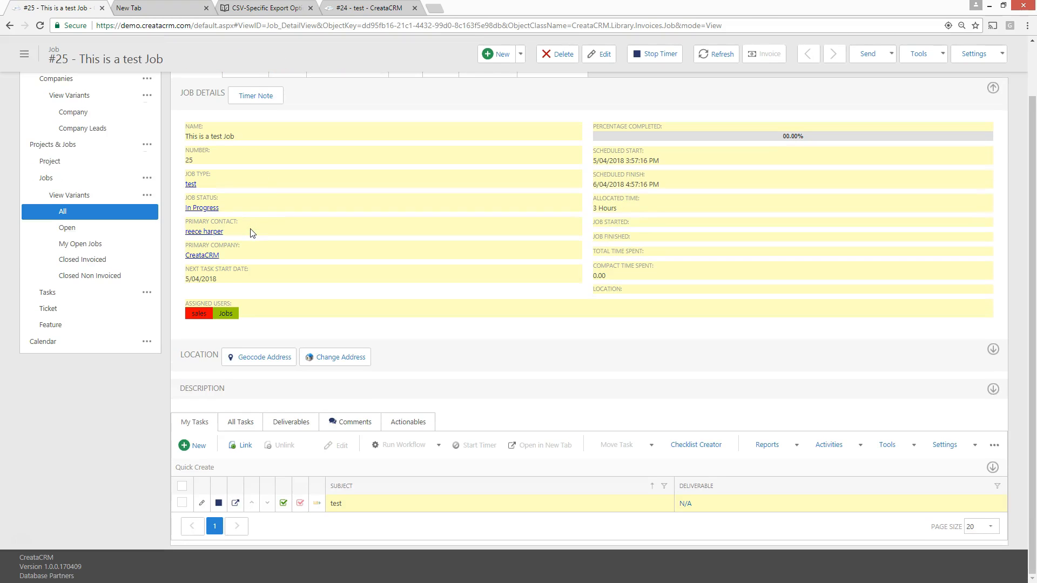
Add a timer note to the job with the activity subject "testads" and the description "dsadsadsadsadsa"
{"action": "scroll", "coordinate": [252, 232], "scroll_direction": "up", "scroll_amount": 2}
{"action": "left_click", "coordinate": [259, 156]}
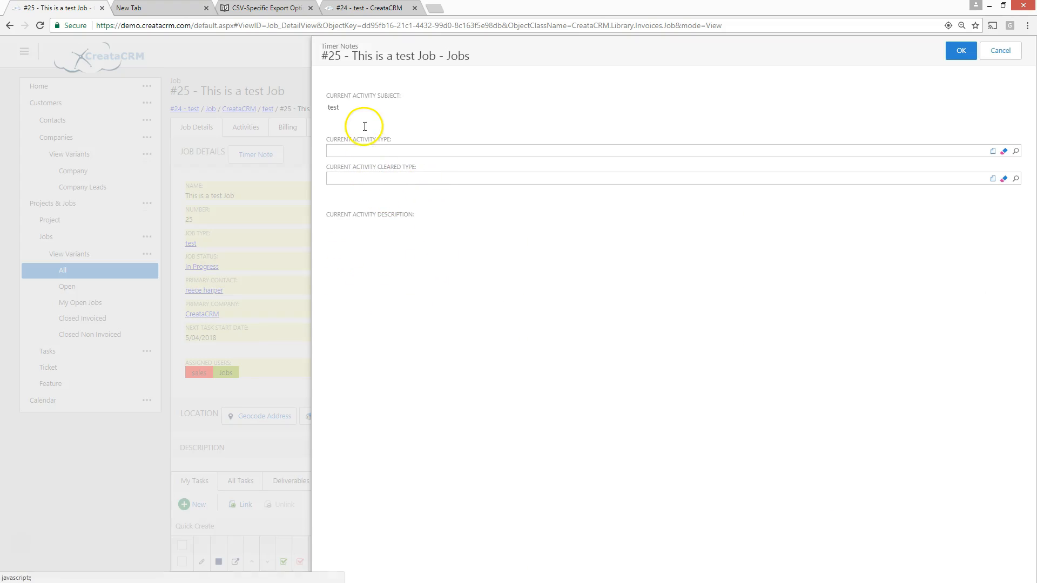
{"action": "left_click", "coordinate": [364, 123]}
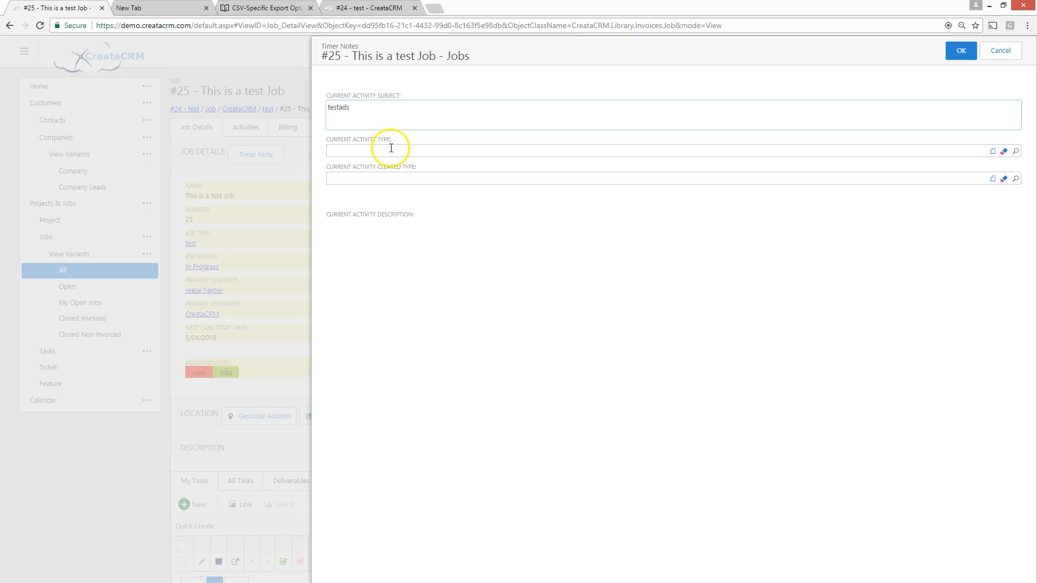
{"action": "left_click", "coordinate": [376, 197]}
{"action": "left_click", "coordinate": [369, 237]}
{"action": "type", "text": "dsadsadsadsa"}
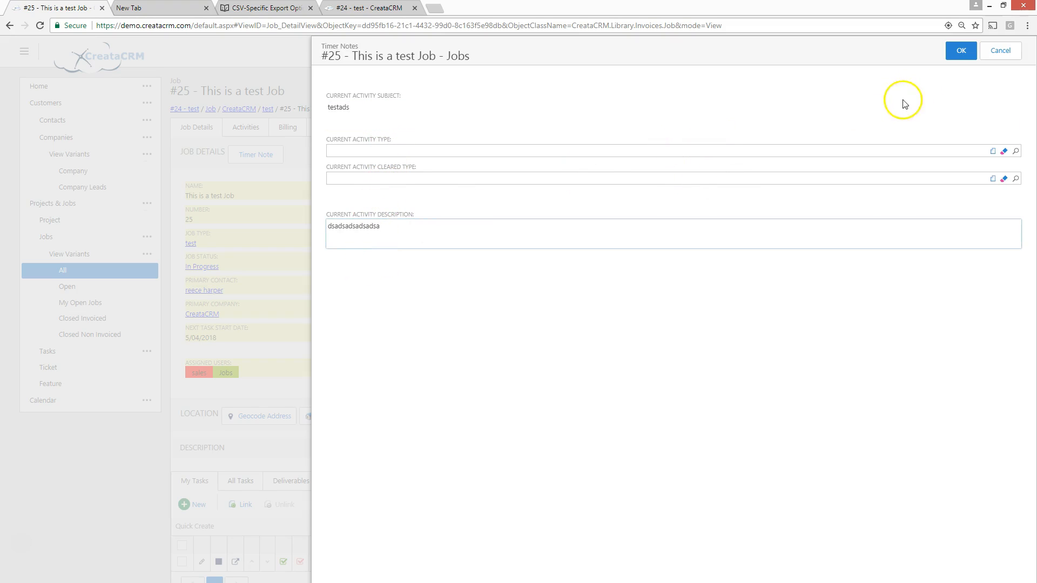
{"action": "left_click", "coordinate": [962, 53]}
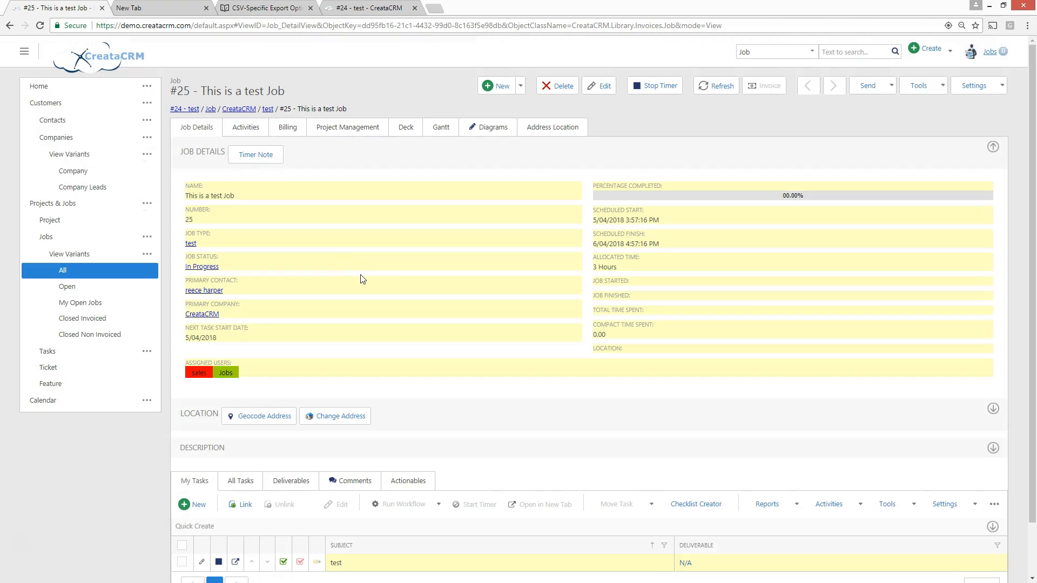
Stop the "test" task's timer and save the logged activity with the activity type Meeting
{"action": "scroll", "coordinate": [362, 278], "scroll_direction": "down", "scroll_amount": 2}
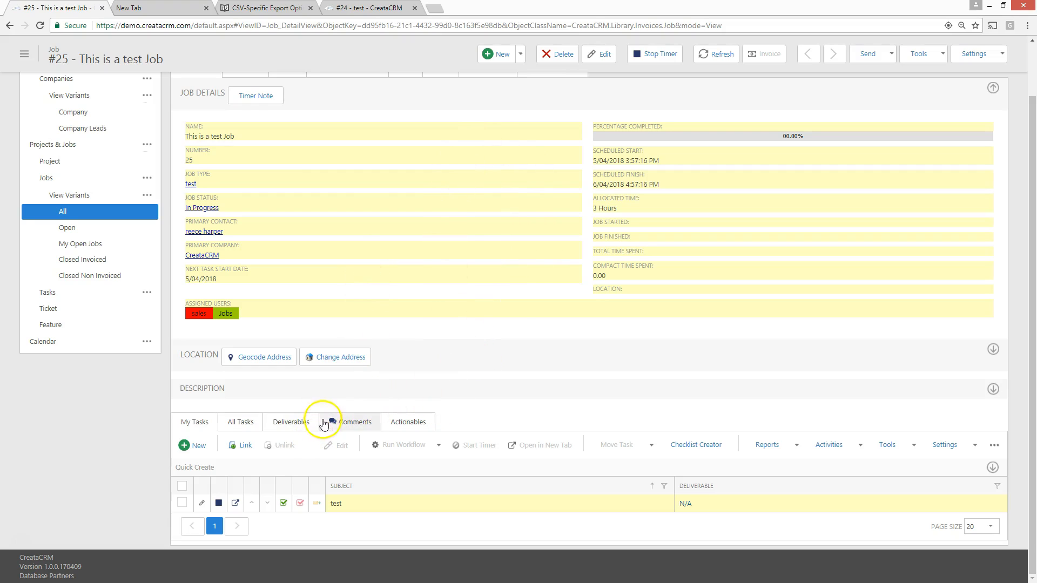
{"action": "left_click", "coordinate": [218, 504]}
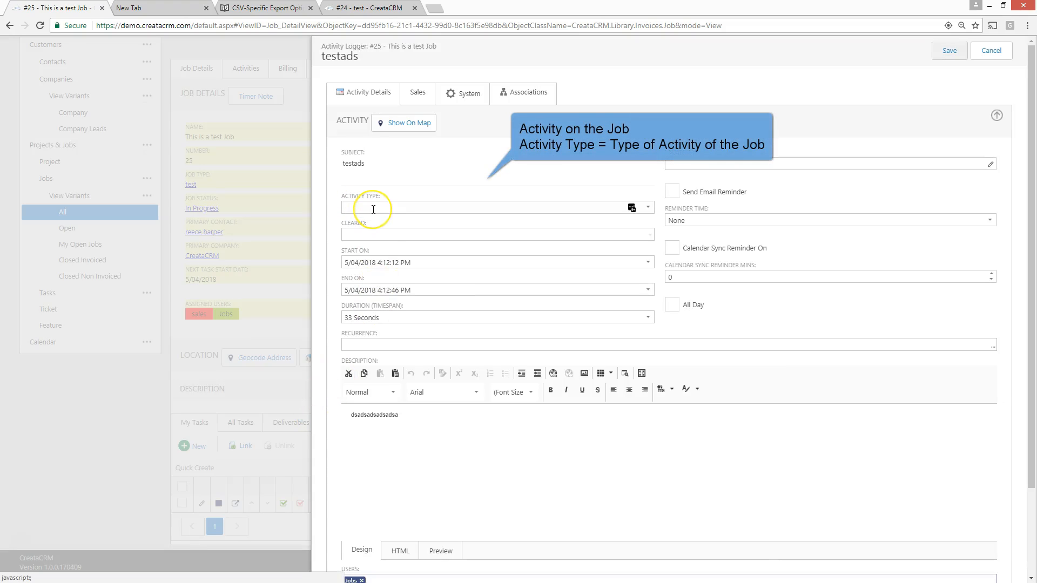
{"action": "left_click", "coordinate": [374, 209]}
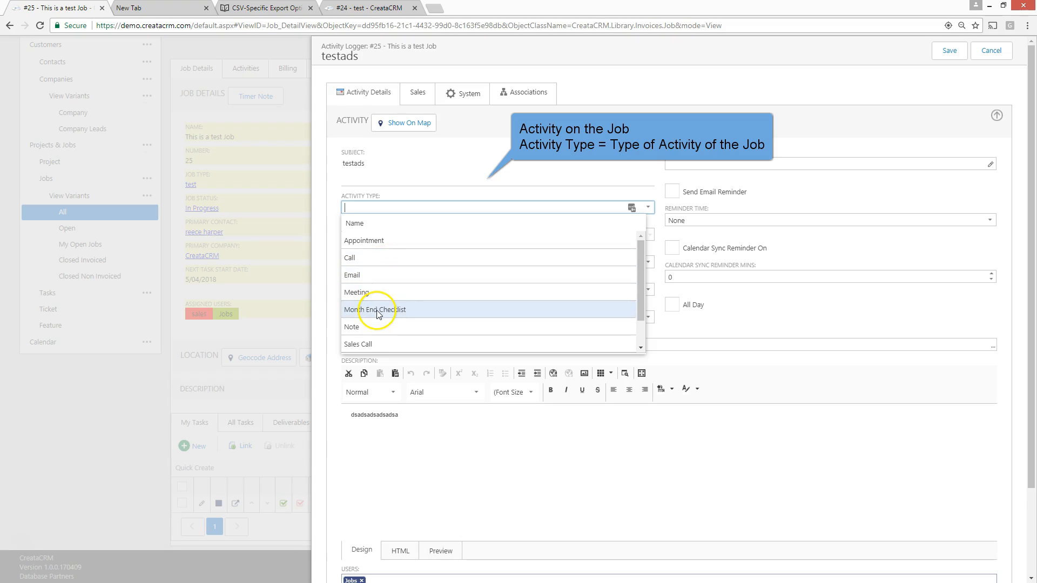
{"action": "left_click", "coordinate": [366, 294]}
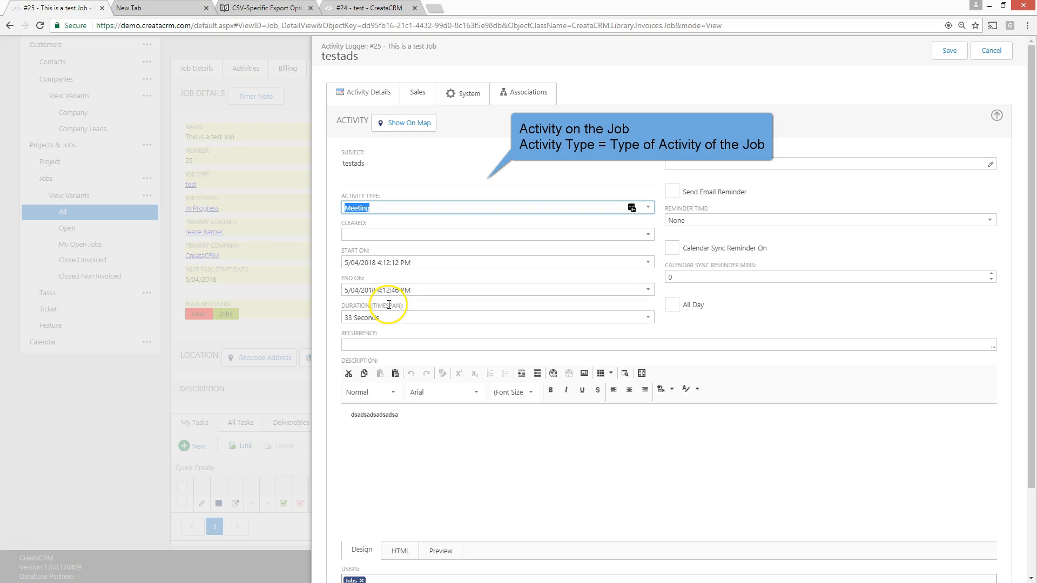
{"action": "left_click_drag", "start_coordinate": [394, 435], "coordinate": [340, 410]}
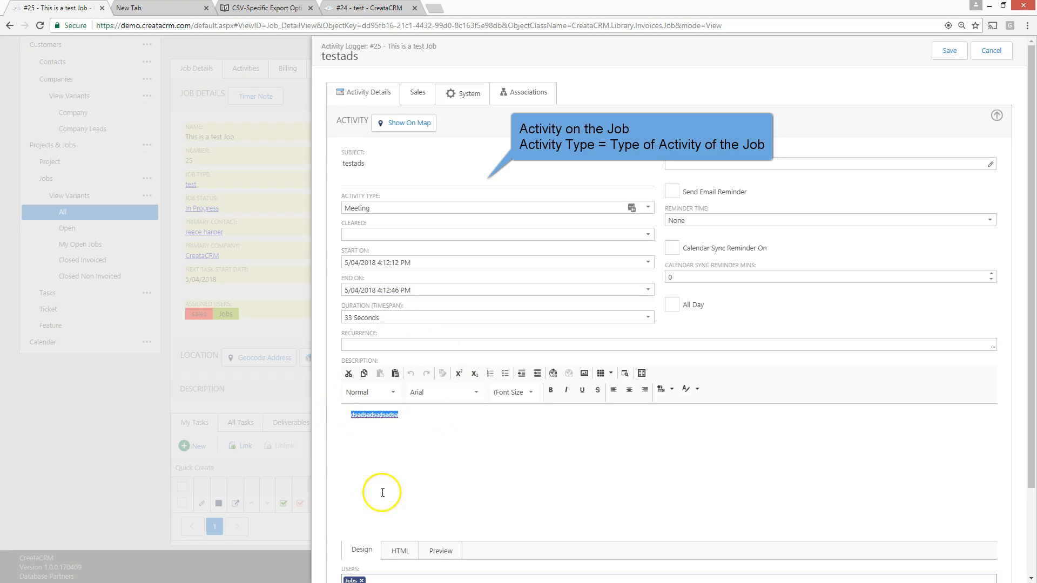
{"action": "left_click", "coordinate": [949, 51]}
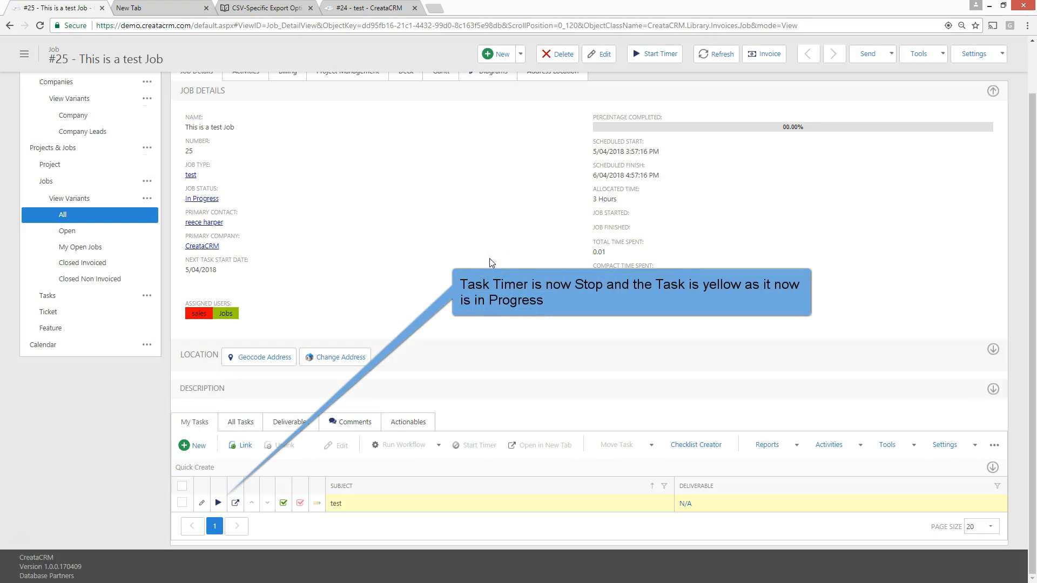
Open the "test" task from the job and examine its status and total activity hours
{"action": "scroll", "coordinate": [495, 260], "scroll_direction": "up", "scroll_amount": 1}
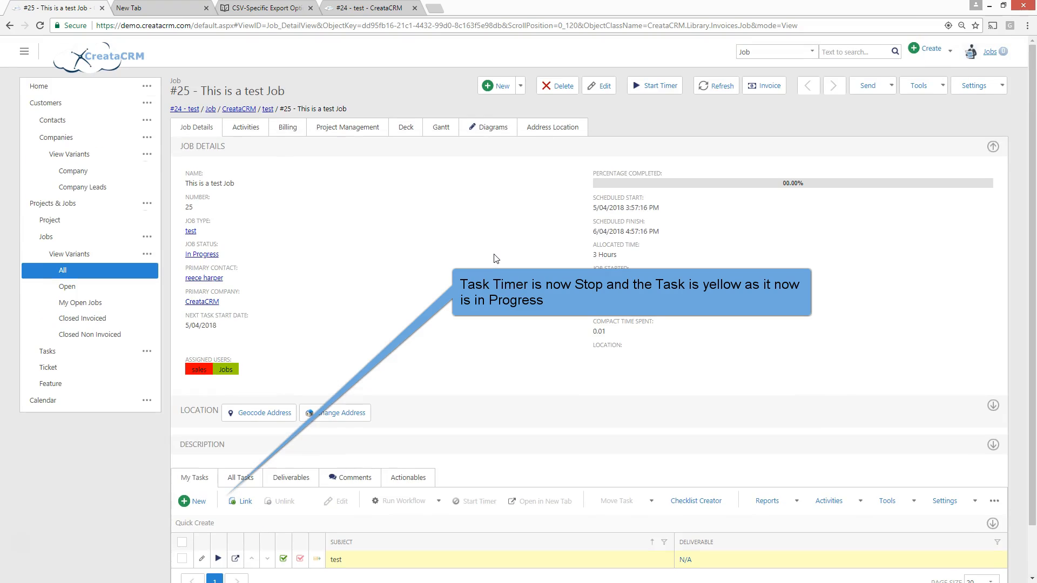
{"action": "scroll", "coordinate": [497, 256], "scroll_direction": "down", "scroll_amount": 1}
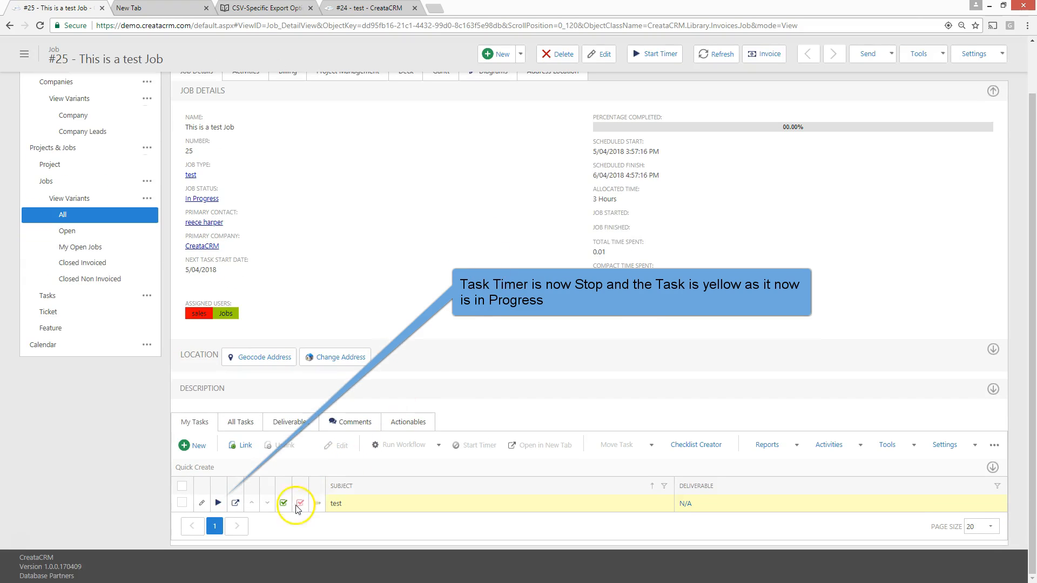
{"action": "left_click", "coordinate": [398, 510]}
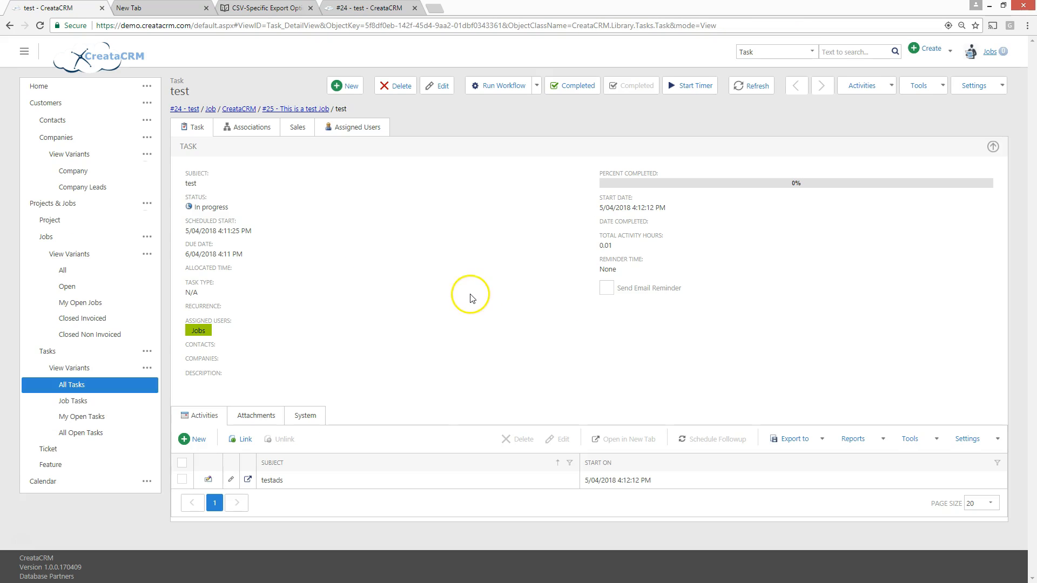
{"action": "left_click_drag", "start_coordinate": [202, 210], "coordinate": [226, 209]}
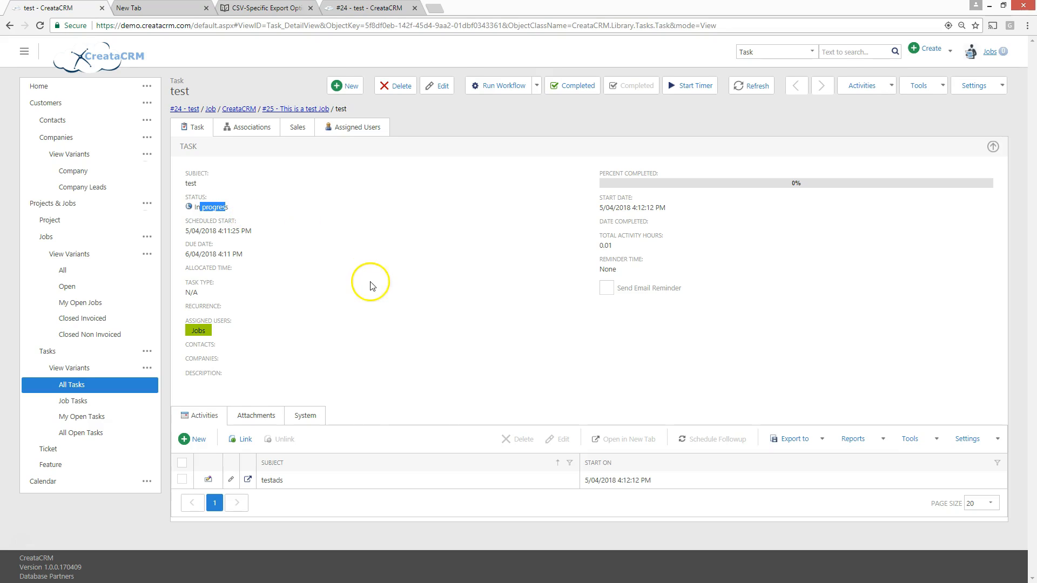
{"action": "left_click", "coordinate": [613, 253]}
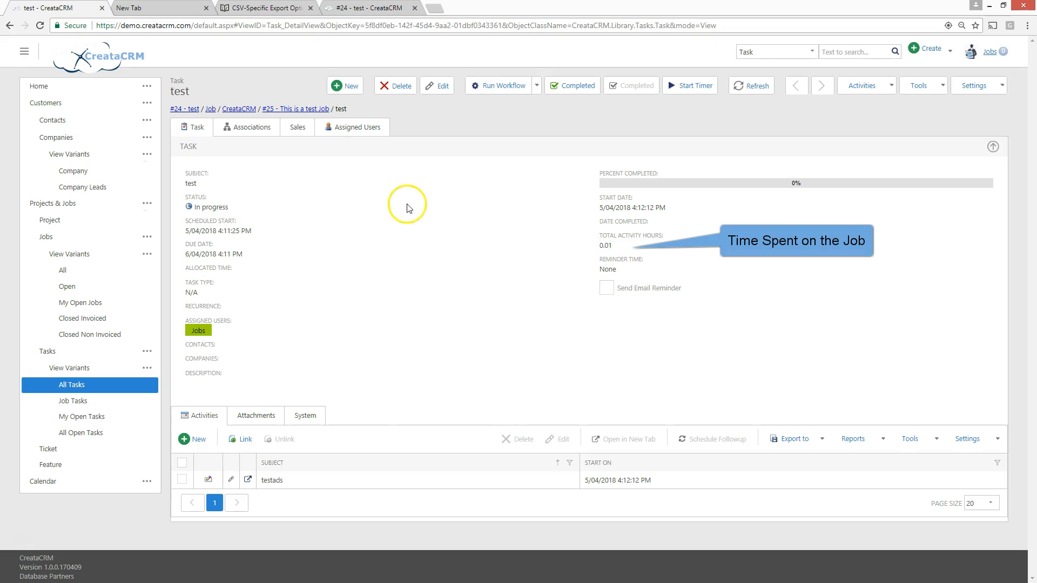
Return to job #25 and start the "test" task's timer again, stopping it right away
{"action": "left_click", "coordinate": [323, 109]}
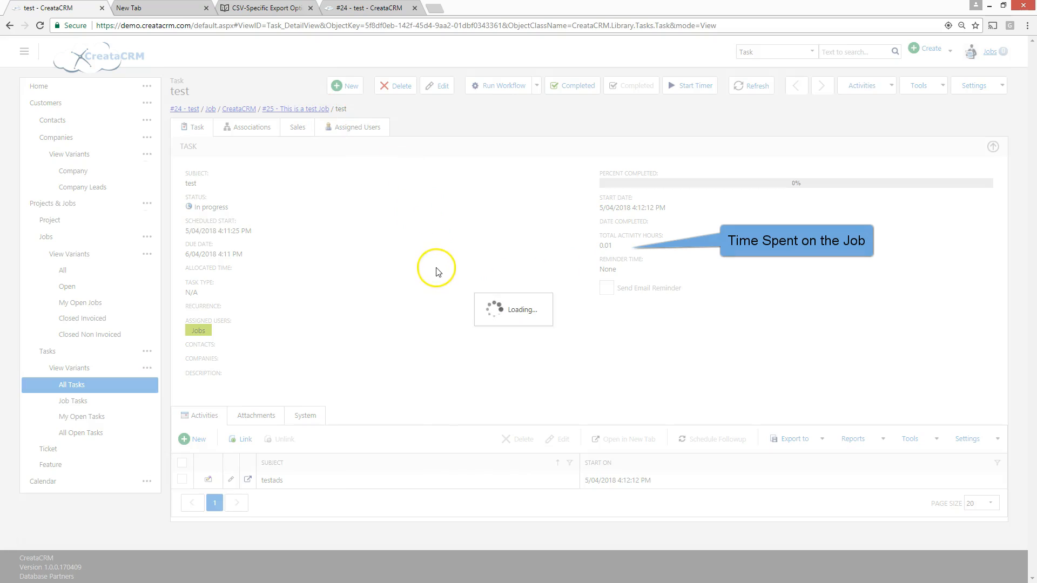
{"action": "scroll", "coordinate": [409, 382], "scroll_direction": "down", "scroll_amount": 1}
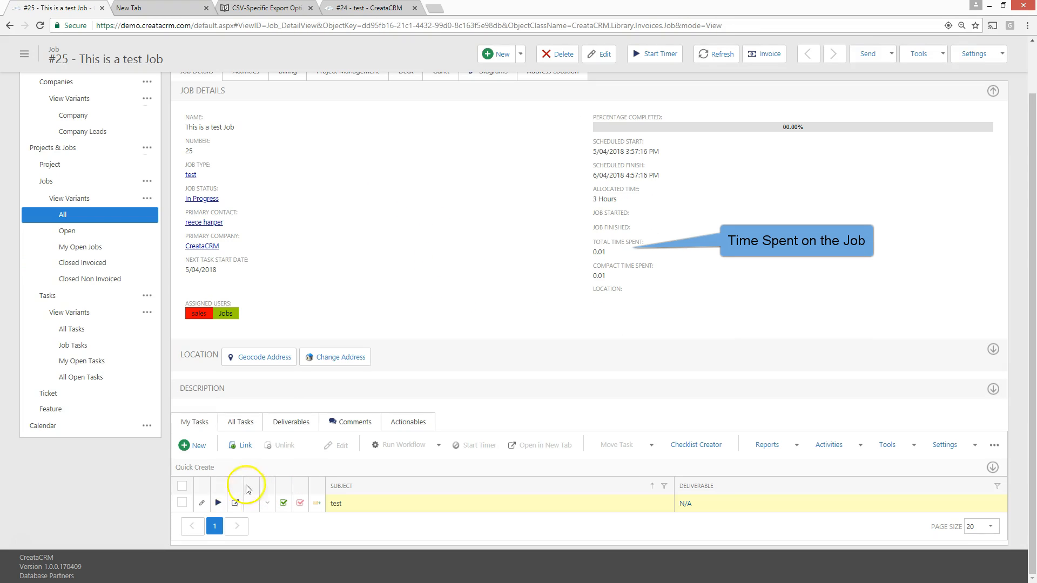
{"action": "left_click", "coordinate": [218, 503]}
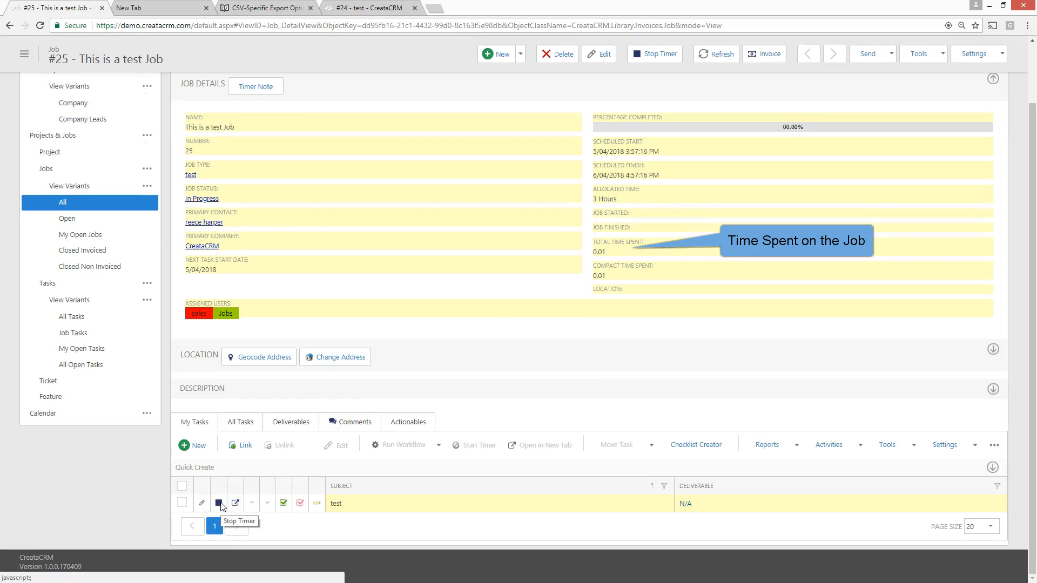
{"action": "left_click", "coordinate": [218, 503]}
{"action": "left_click", "coordinate": [365, 423]}
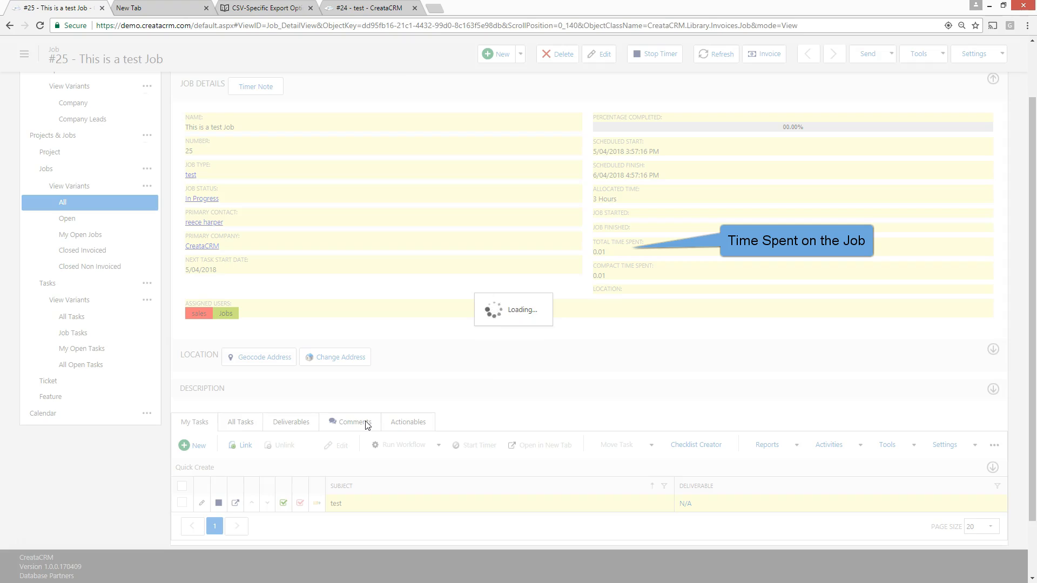
{"action": "scroll", "coordinate": [373, 423], "scroll_direction": "up", "scroll_amount": 1}
{"action": "scroll", "coordinate": [373, 423], "scroll_direction": "down", "scroll_amount": 1}
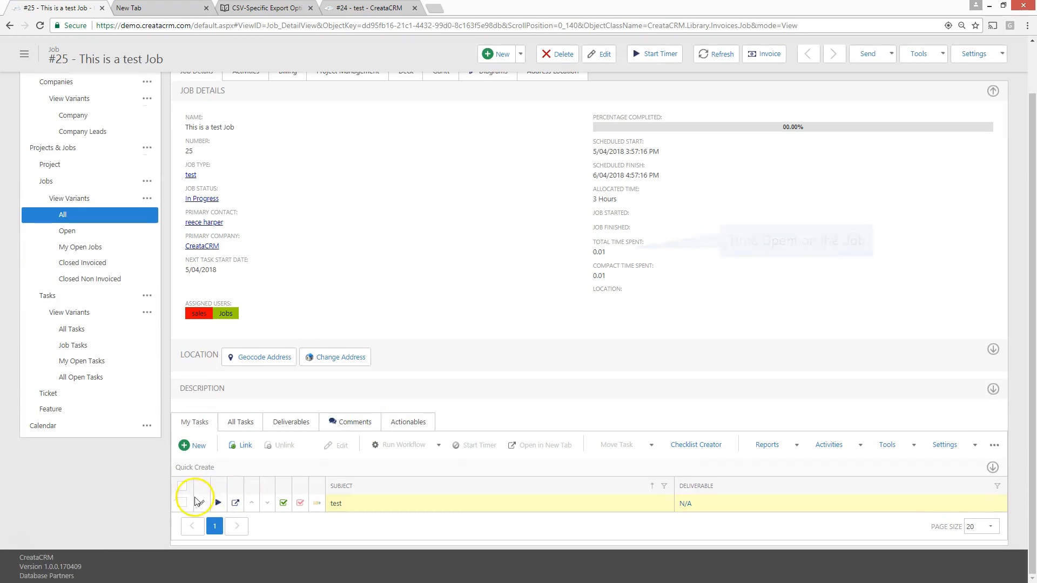
Start the "test" task's timer and check in the users list which task each user is working on
{"action": "left_click", "coordinate": [218, 502]}
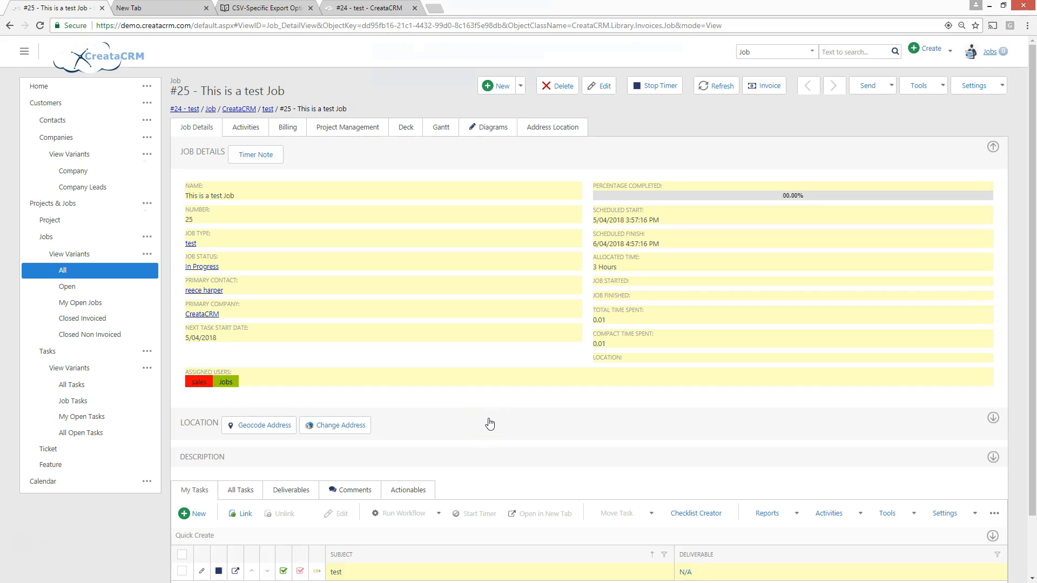
{"action": "left_click", "coordinate": [991, 53]}
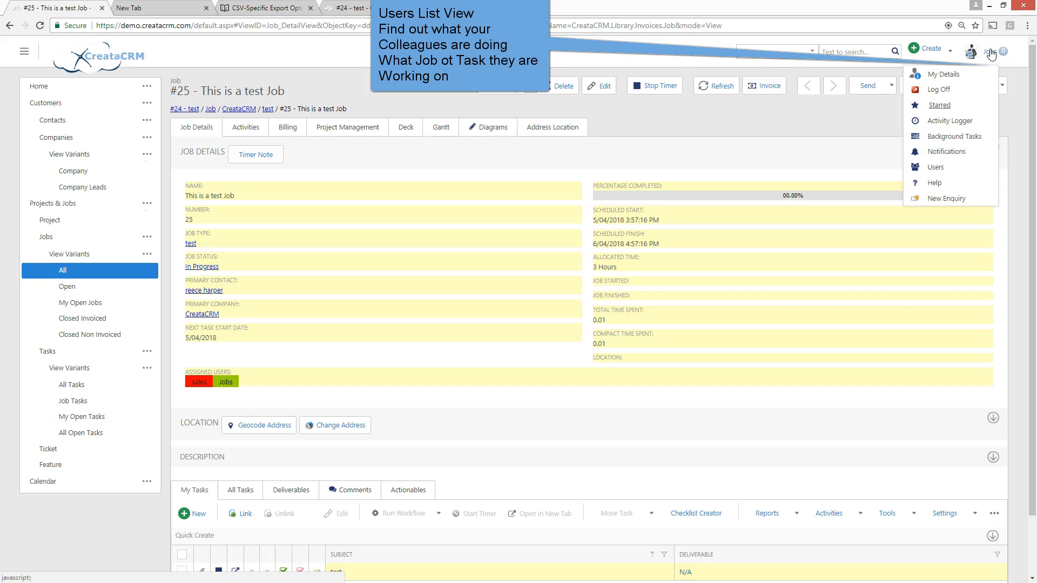
{"action": "left_click", "coordinate": [923, 168]}
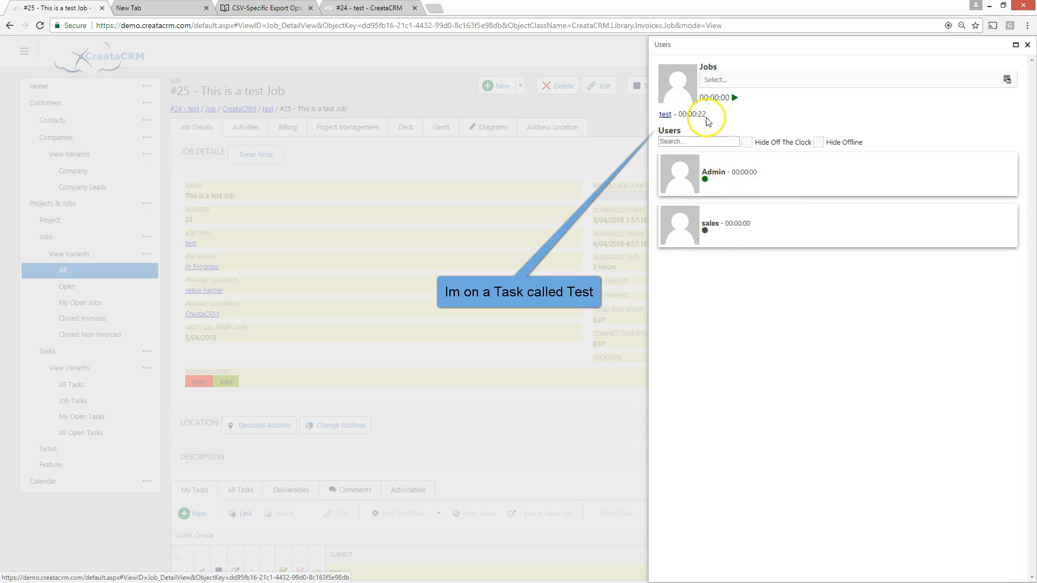
{"action": "left_click", "coordinate": [1026, 47]}
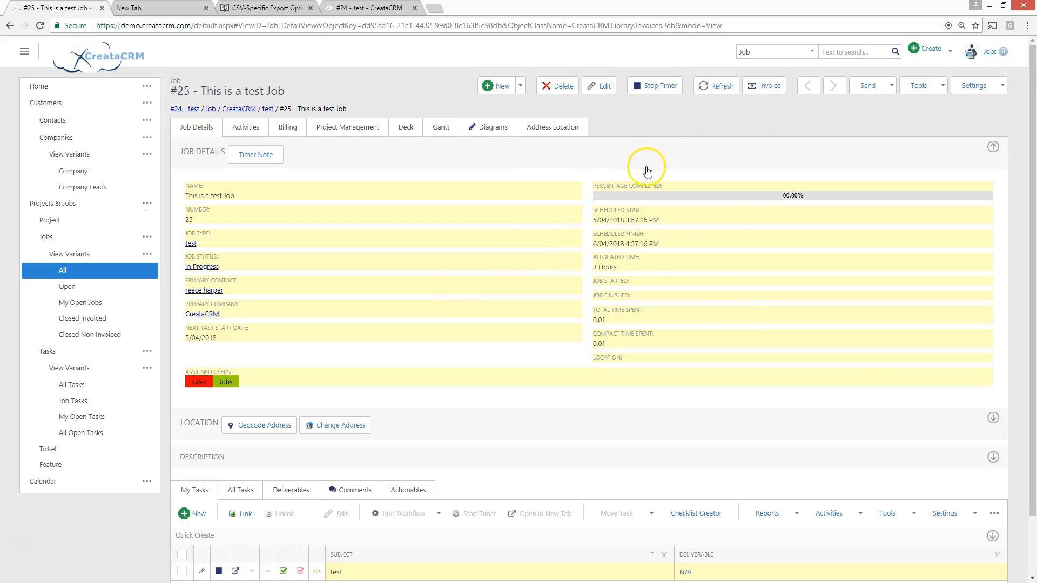
Stop the "test" task's timer and check the job's total time spent
{"action": "scroll", "coordinate": [425, 432], "scroll_direction": "down", "scroll_amount": 2}
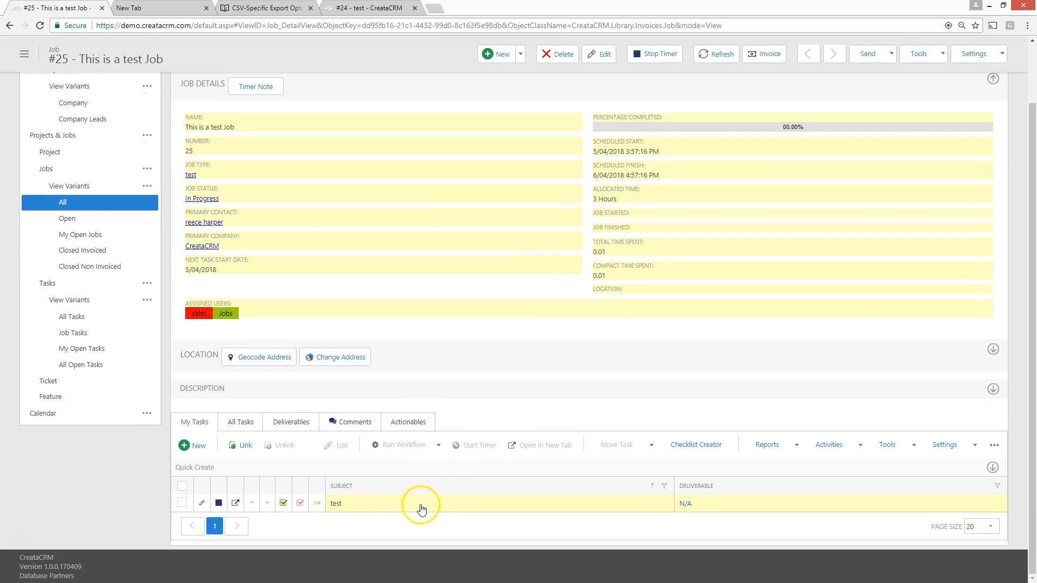
{"action": "left_click", "coordinate": [227, 503]}
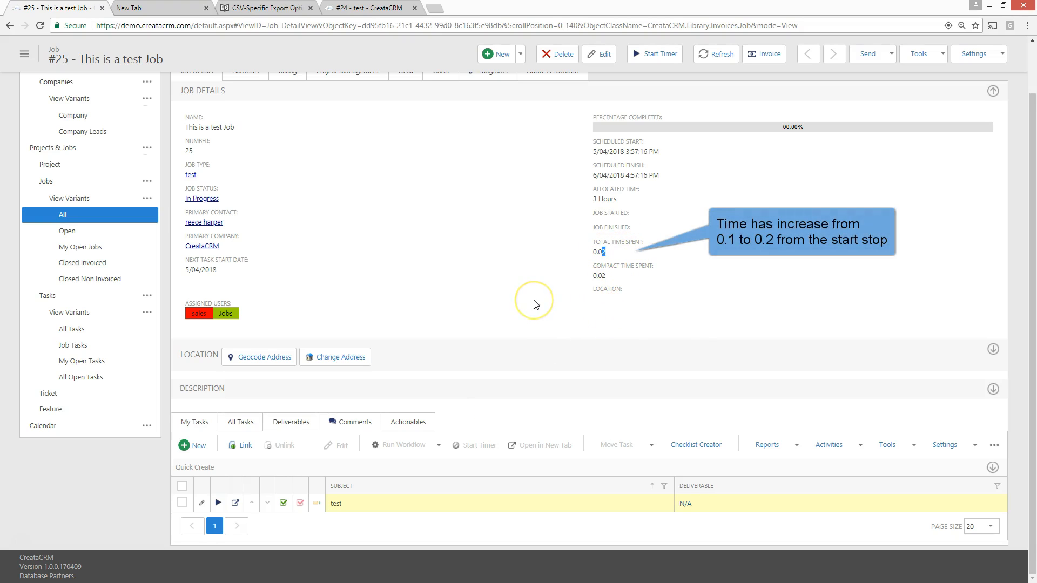
{"action": "scroll", "coordinate": [535, 305], "scroll_direction": "up", "scroll_amount": 1}
Mark the job's "test" task as completed successfully
{"action": "scroll", "coordinate": [432, 383], "scroll_direction": "down", "scroll_amount": 1}
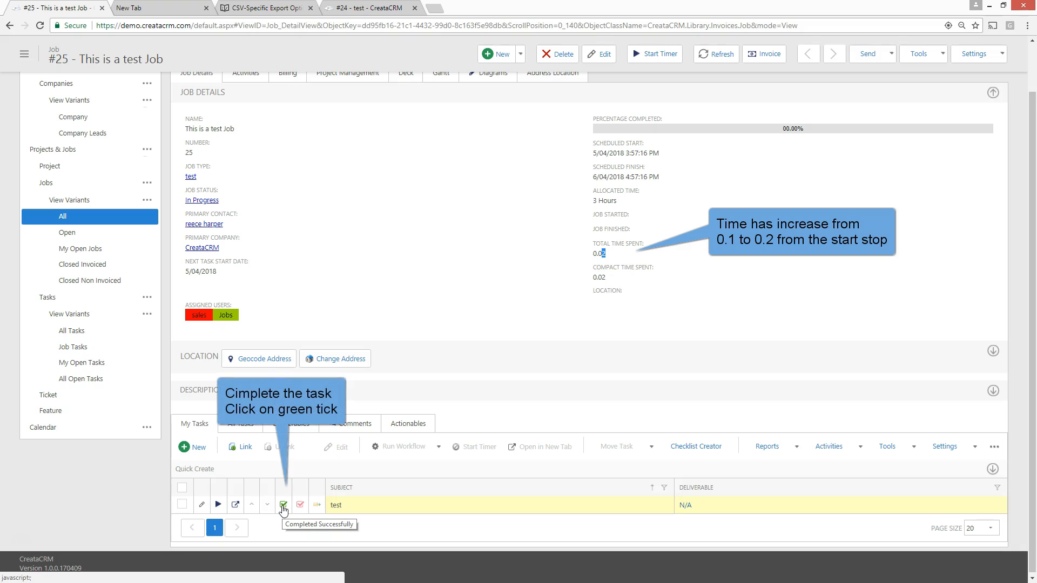
{"action": "left_click", "coordinate": [283, 505]}
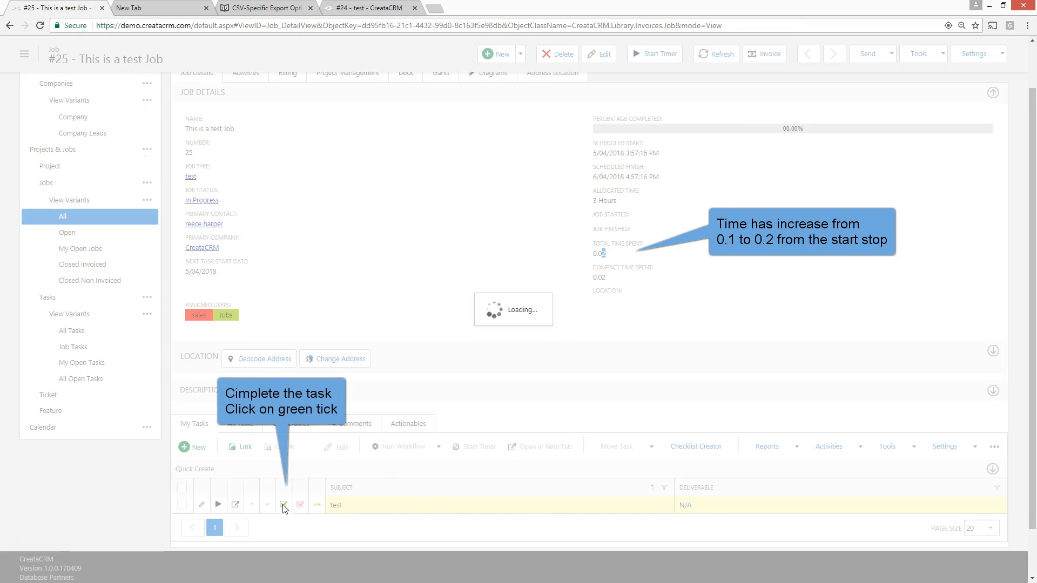
{"action": "scroll", "coordinate": [286, 502], "scroll_direction": "down", "scroll_amount": 1}
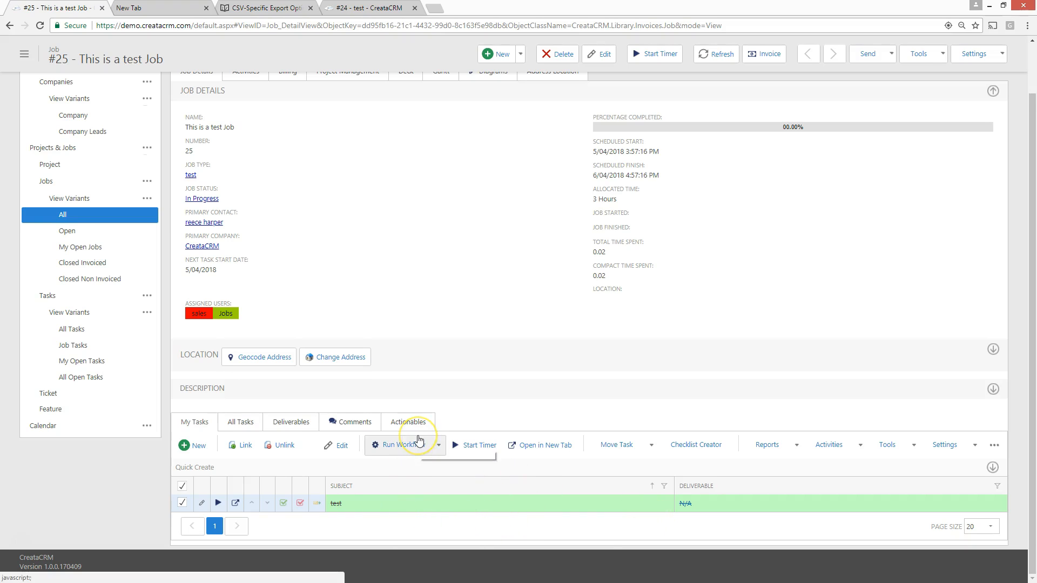
Set job #25's status to Finished, save and close it, and return to the job's details
{"action": "scroll", "coordinate": [423, 443], "scroll_direction": "up", "scroll_amount": 1}
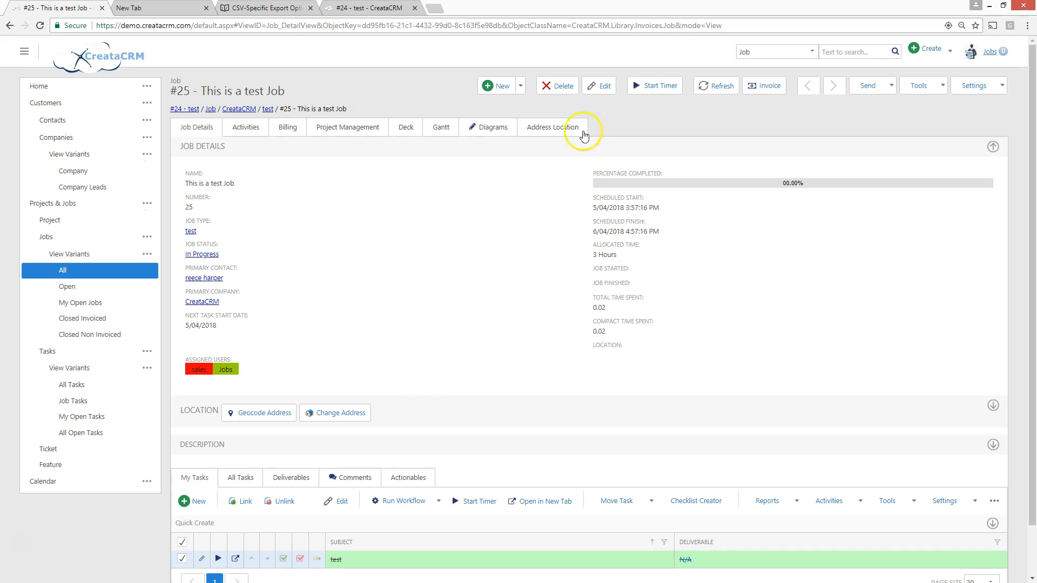
{"action": "left_click", "coordinate": [603, 86]}
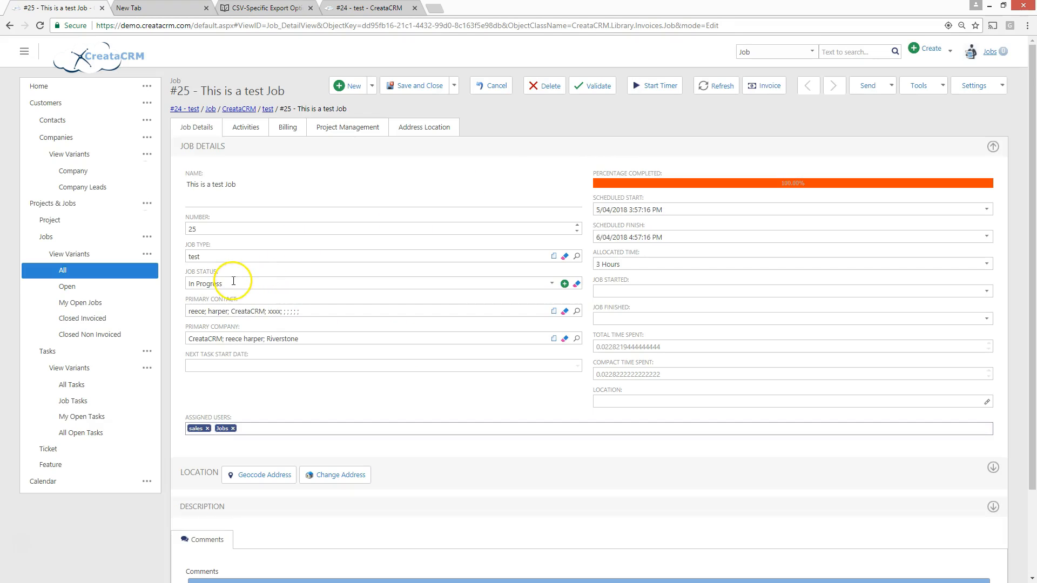
{"action": "left_click", "coordinate": [232, 283]}
{"action": "left_click", "coordinate": [236, 383]}
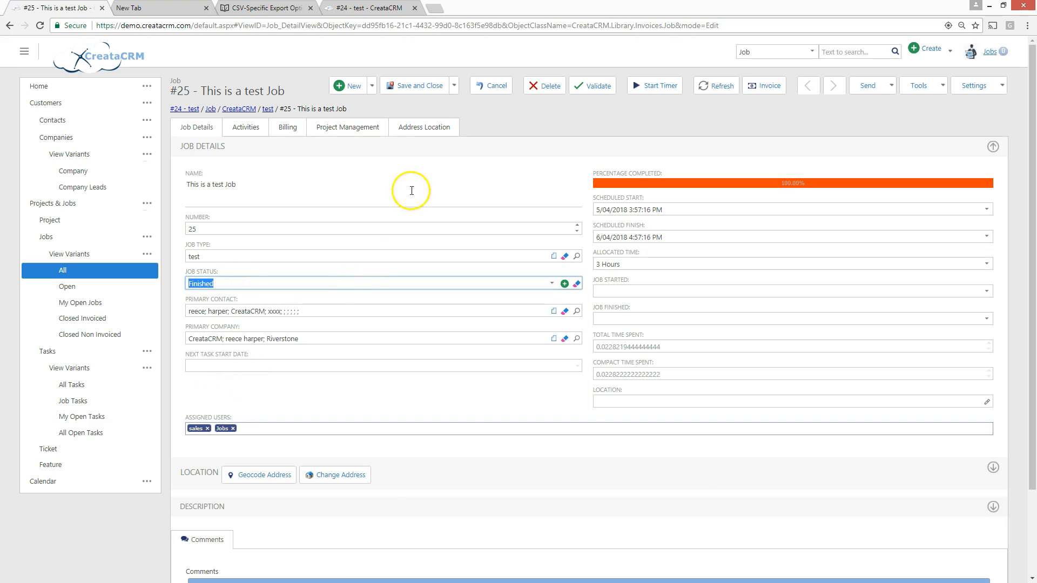
{"action": "left_click", "coordinate": [434, 94]}
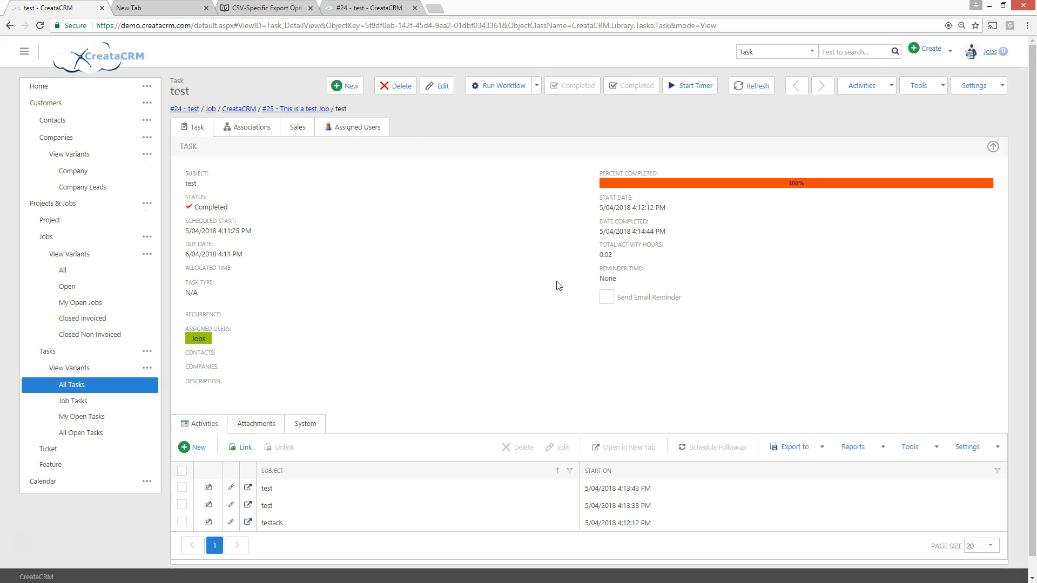
{"action": "left_click", "coordinate": [320, 109]}
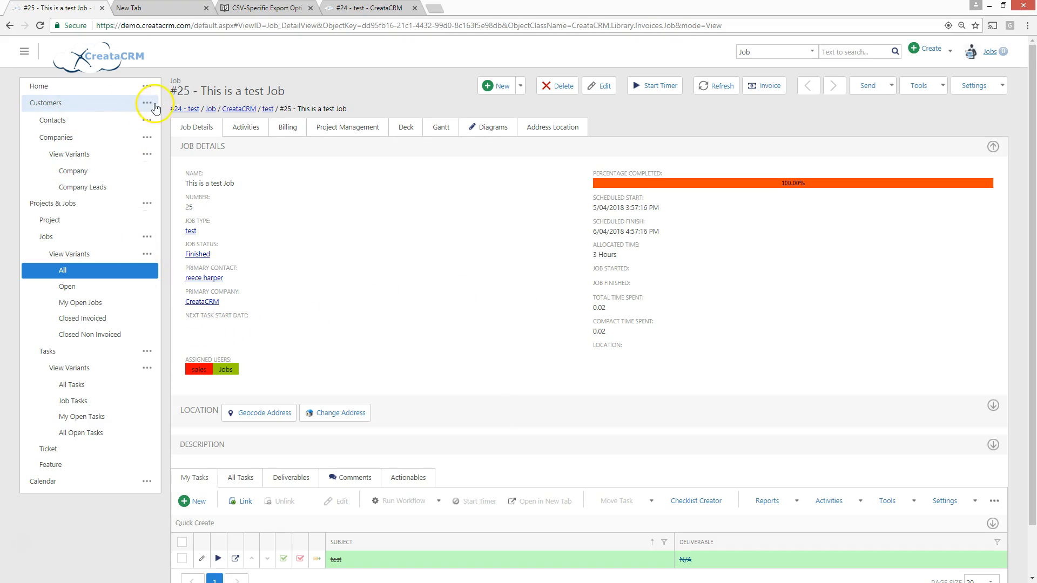
Open the Deck's jobs board and filter it to show the jobs of all users
{"action": "left_click", "coordinate": [143, 86]}
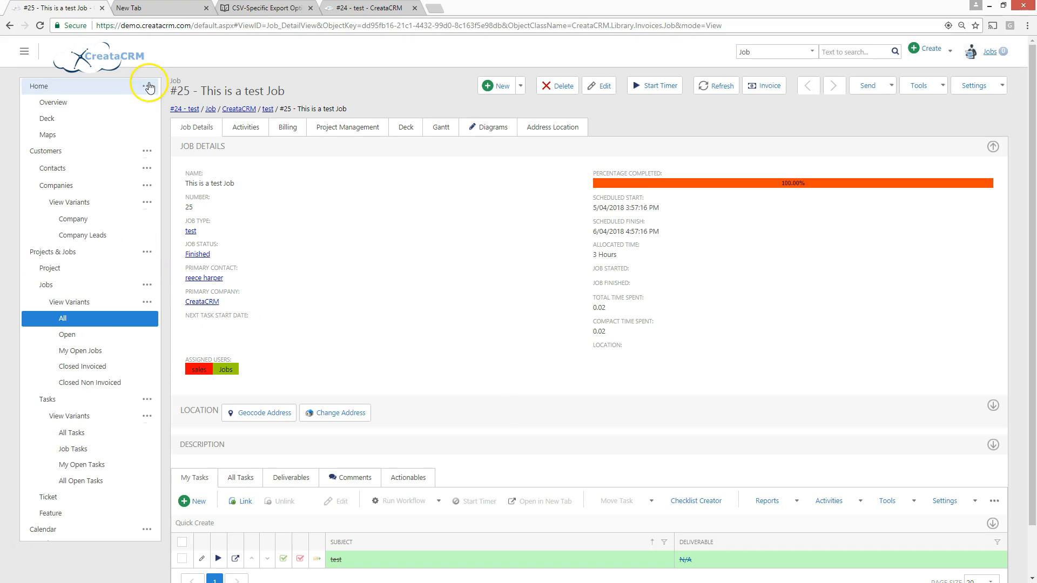
{"action": "left_click", "coordinate": [60, 121]}
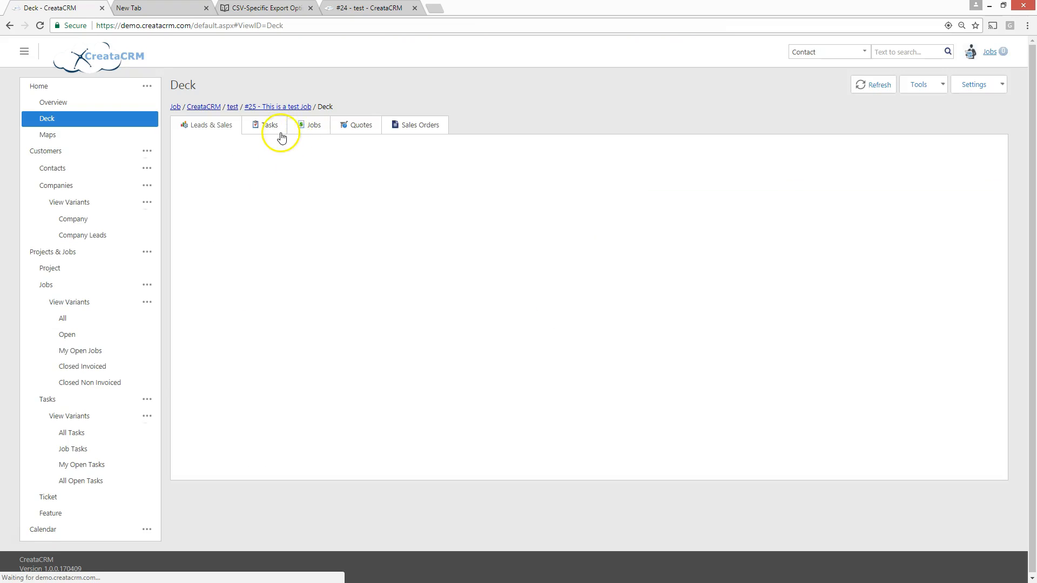
{"action": "left_click", "coordinate": [313, 127]}
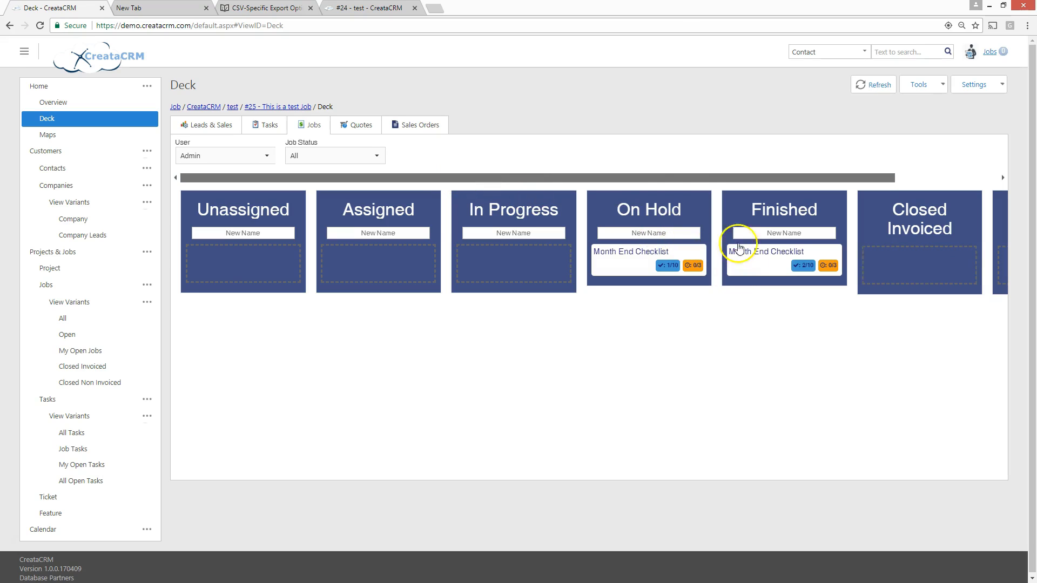
{"action": "left_click_drag", "start_coordinate": [665, 176], "coordinate": [805, 166]}
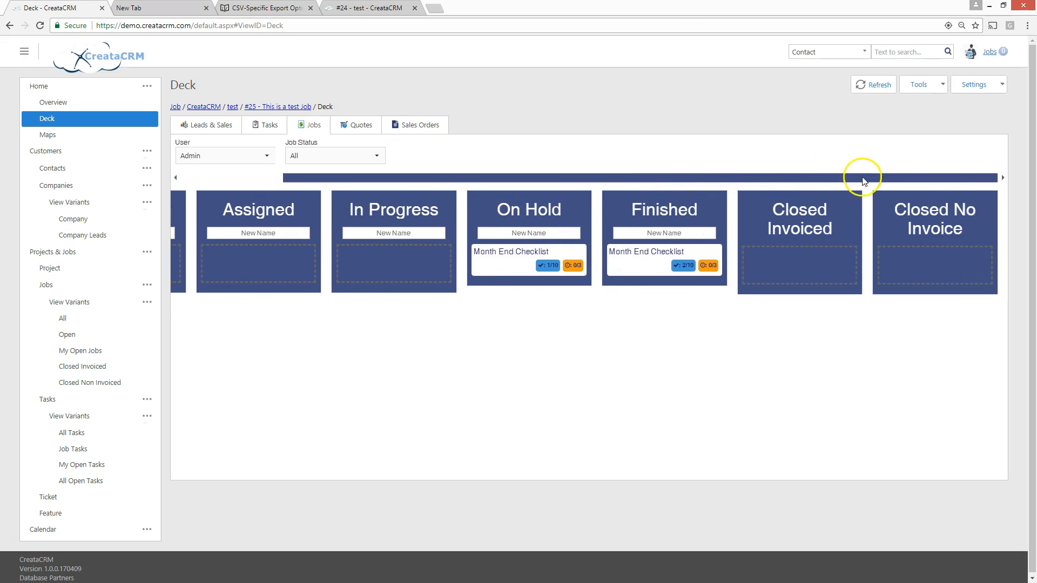
{"action": "left_click", "coordinate": [210, 156]}
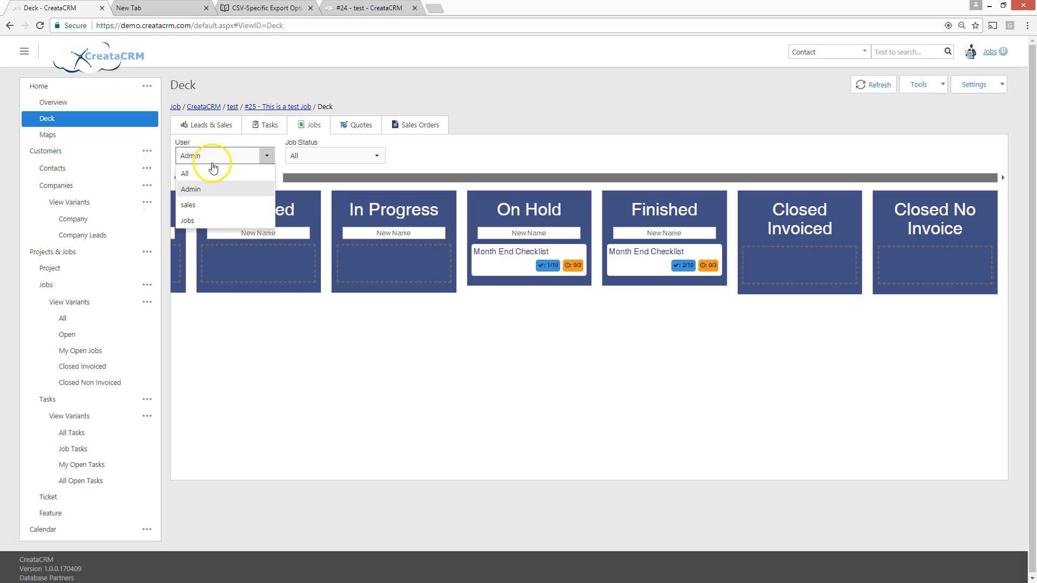
{"action": "left_click", "coordinate": [206, 173]}
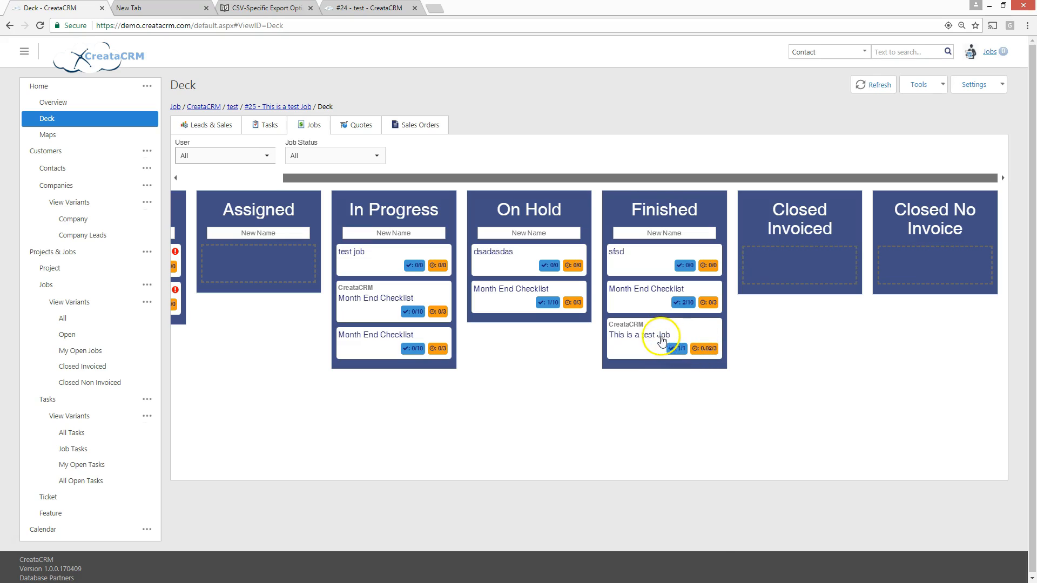
Move the "This is a test Job" card from Finished to Closed Invoiced on the jobs board
{"action": "left_click_drag", "start_coordinate": [642, 336], "coordinate": [787, 259]}
{"action": "left_click_drag", "start_coordinate": [289, 179], "coordinate": [146, 188]}
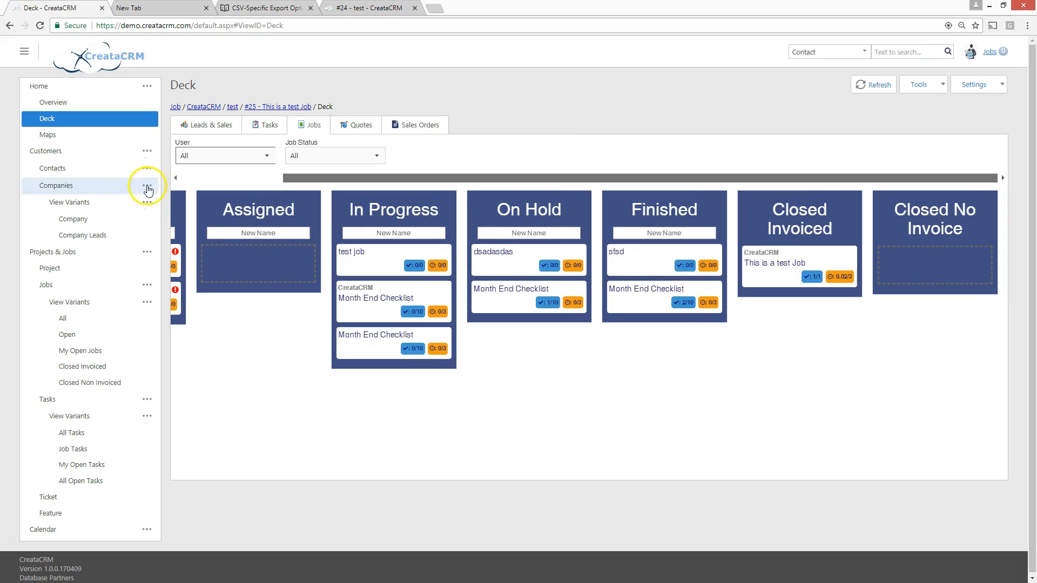
{"action": "left_click", "coordinate": [227, 181]}
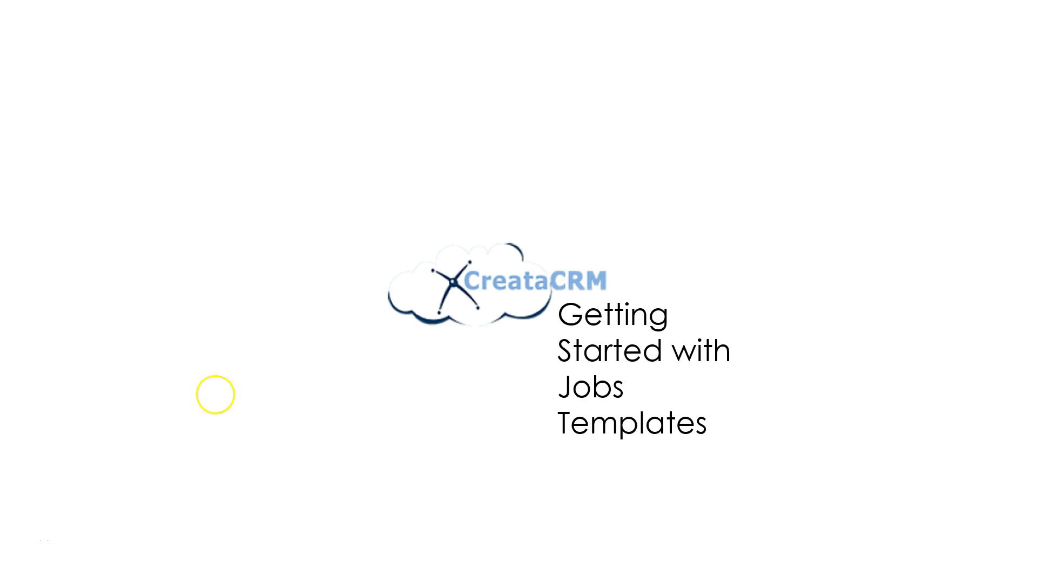
{"action": "left_click", "coordinate": [254, 402]}
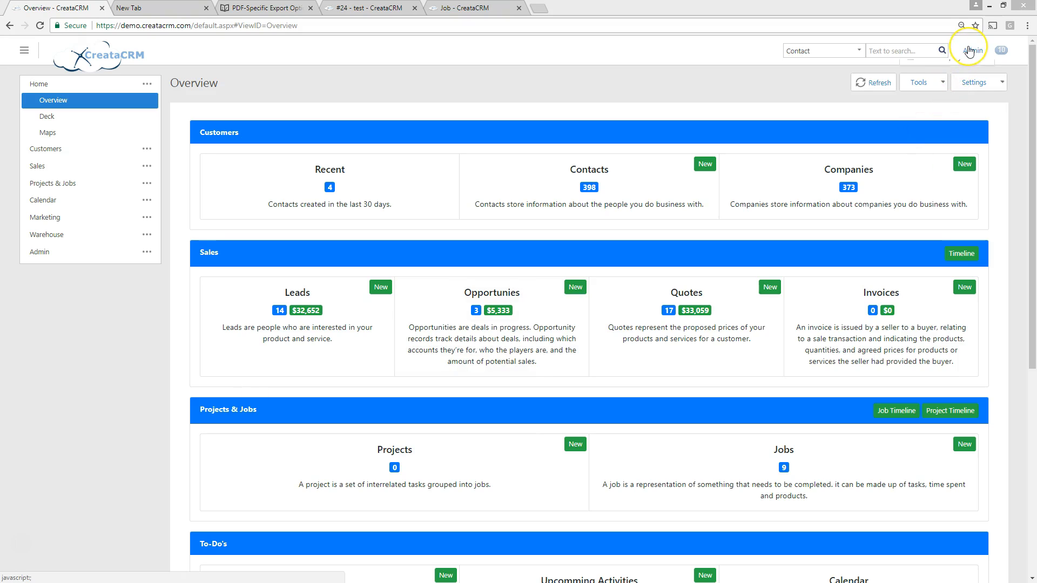
{"action": "left_click", "coordinate": [969, 51]}
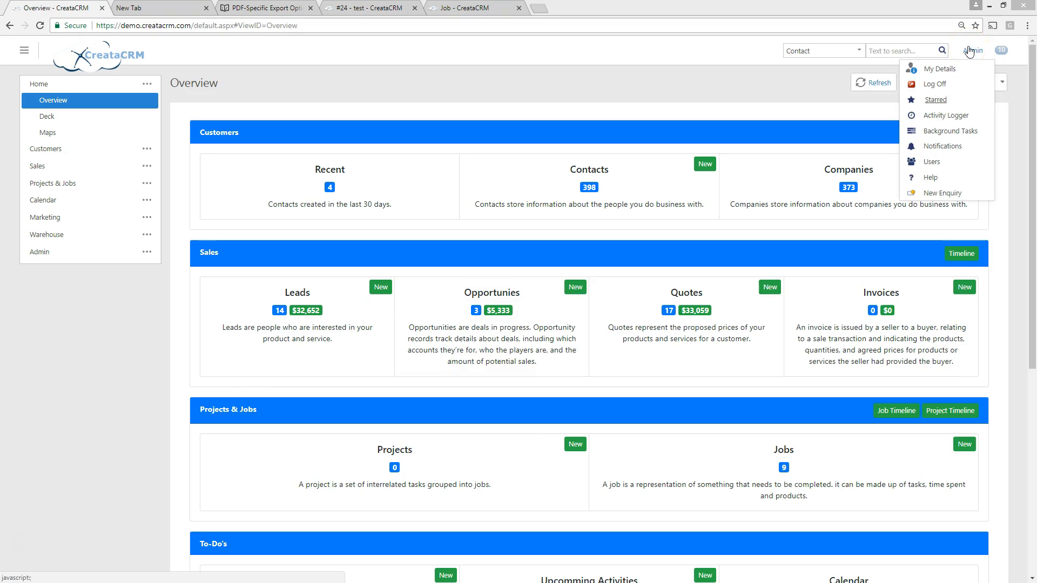
{"action": "left_click", "coordinate": [657, 72]}
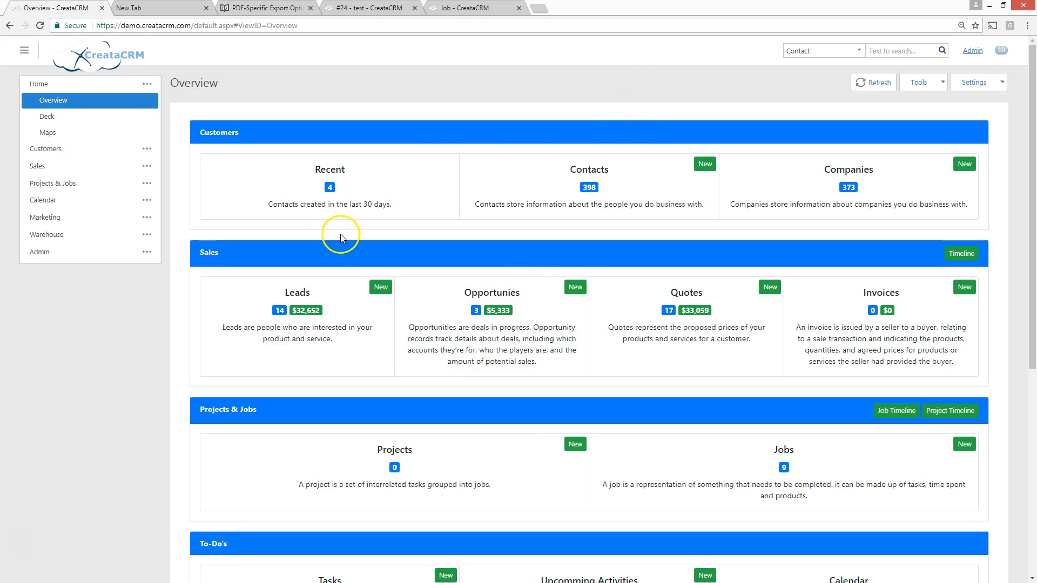
Look over the Overview page and open the list of job templates in the Admin area
{"action": "scroll", "coordinate": [341, 234], "scroll_direction": "down", "scroll_amount": 3}
{"action": "scroll", "coordinate": [341, 233], "scroll_direction": "up", "scroll_amount": 3}
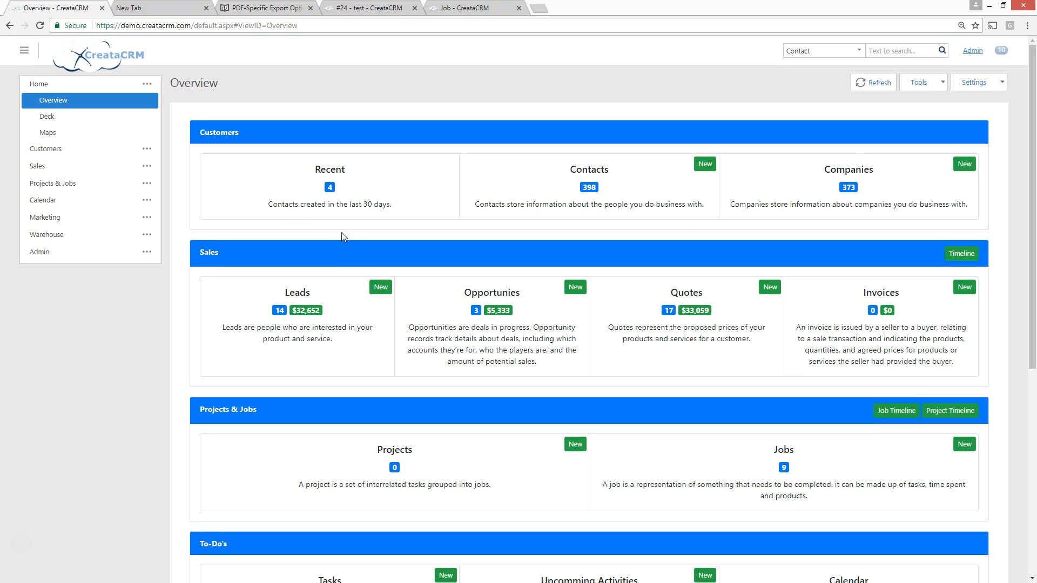
{"action": "scroll", "coordinate": [342, 187], "scroll_direction": "down", "scroll_amount": 4}
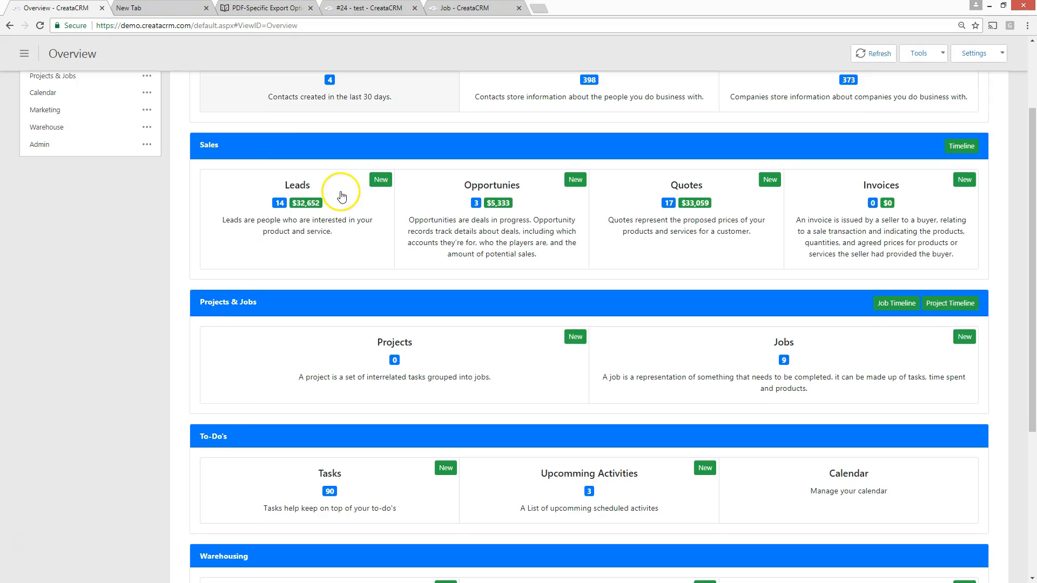
{"action": "scroll", "coordinate": [341, 196], "scroll_direction": "down", "scroll_amount": 1}
{"action": "scroll", "coordinate": [341, 195], "scroll_direction": "up", "scroll_amount": 5}
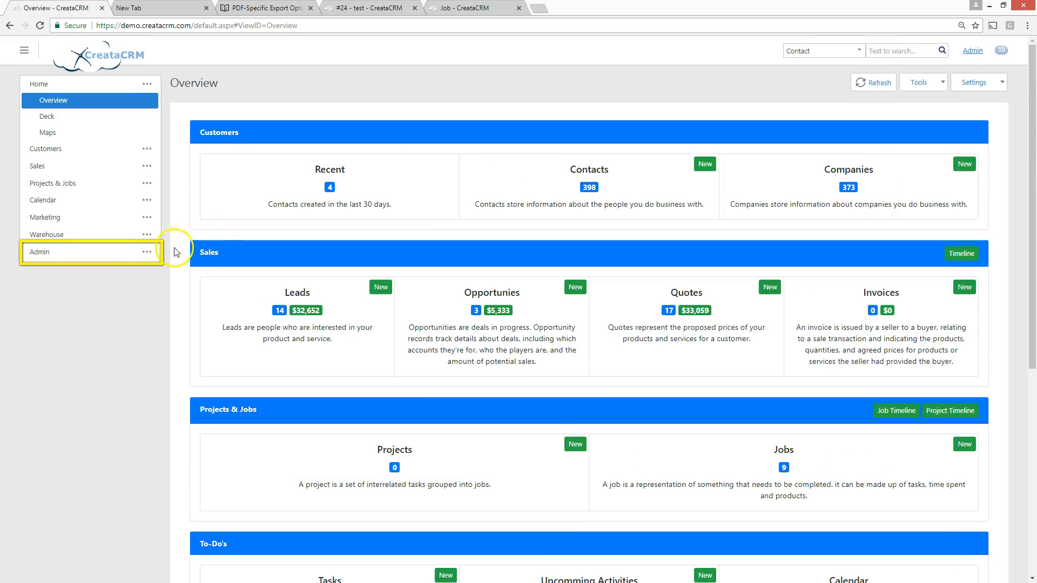
{"action": "left_click", "coordinate": [151, 257]}
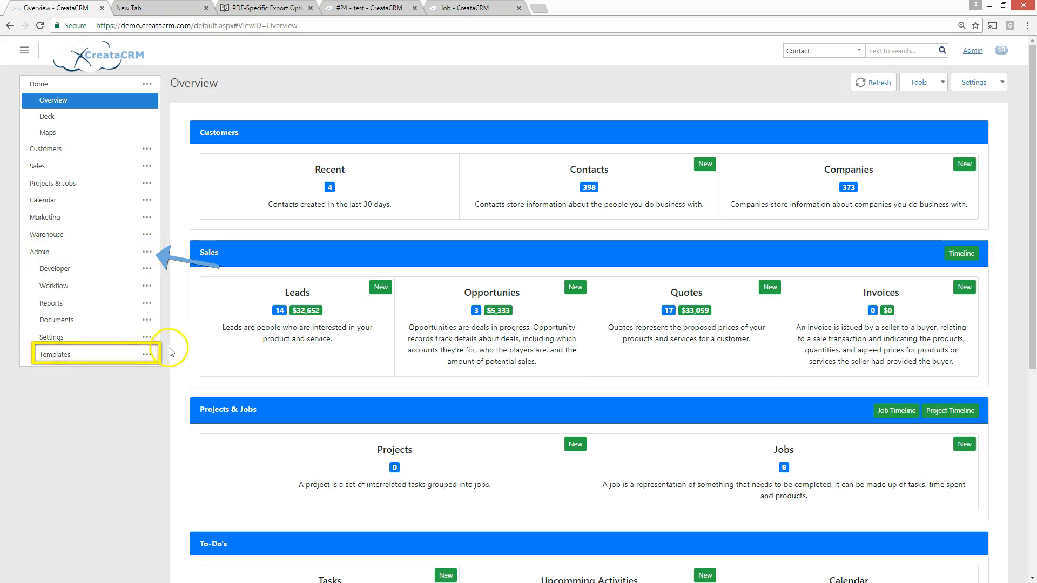
{"action": "left_click", "coordinate": [143, 355]}
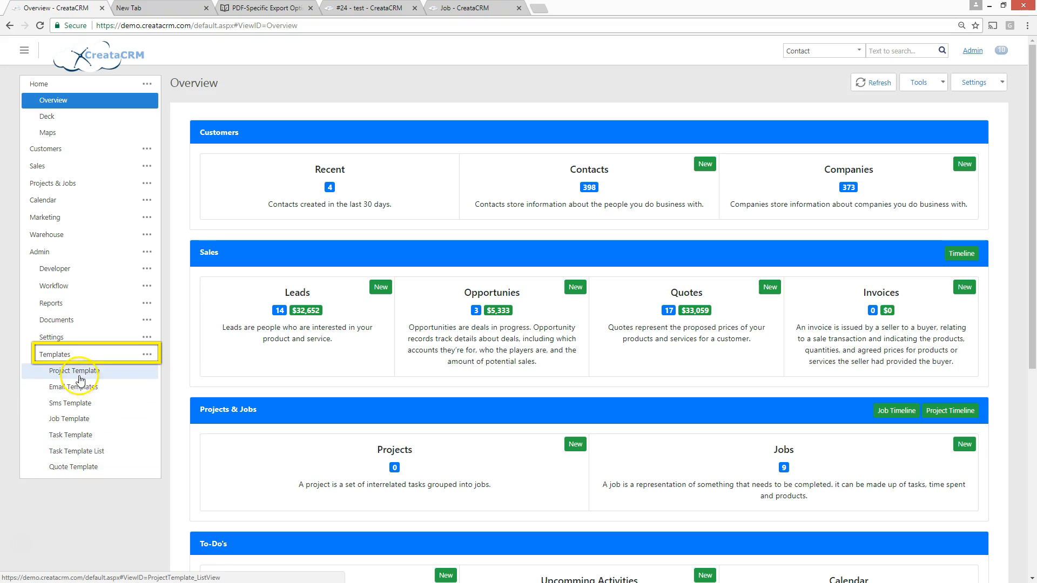
{"action": "left_click", "coordinate": [74, 420]}
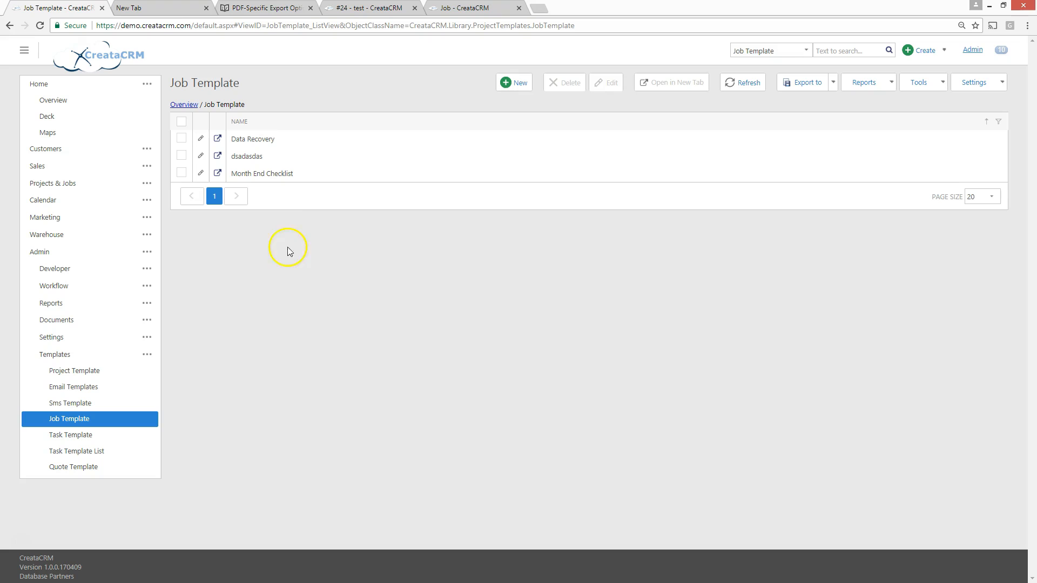
Open the Month End Checklist job template and examine its task templates, start offsets, scheduled duration and allocated time
{"action": "left_click", "coordinate": [280, 173]}
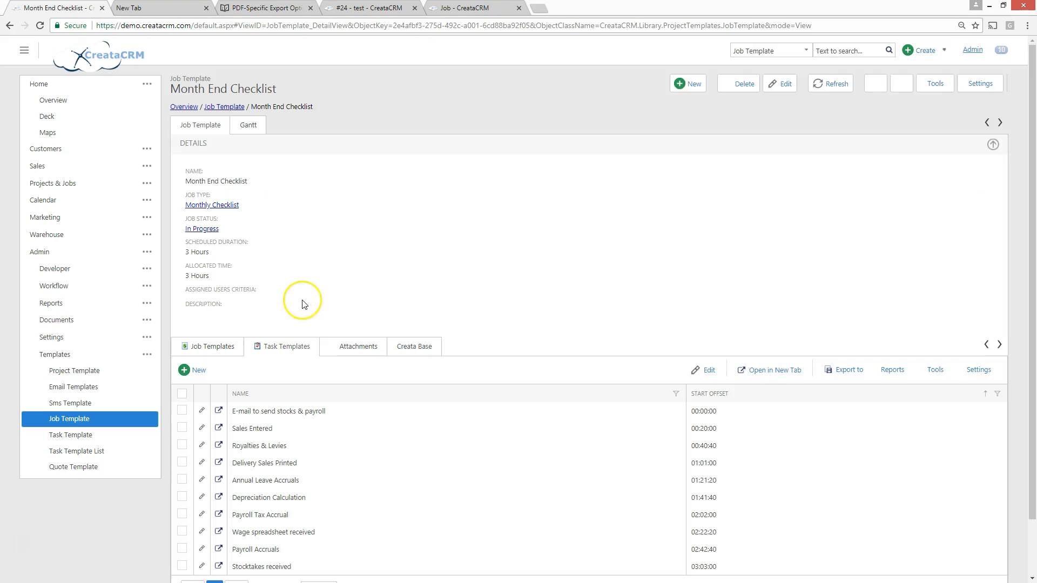
{"action": "scroll", "coordinate": [304, 305], "scroll_direction": "down", "scroll_amount": 1}
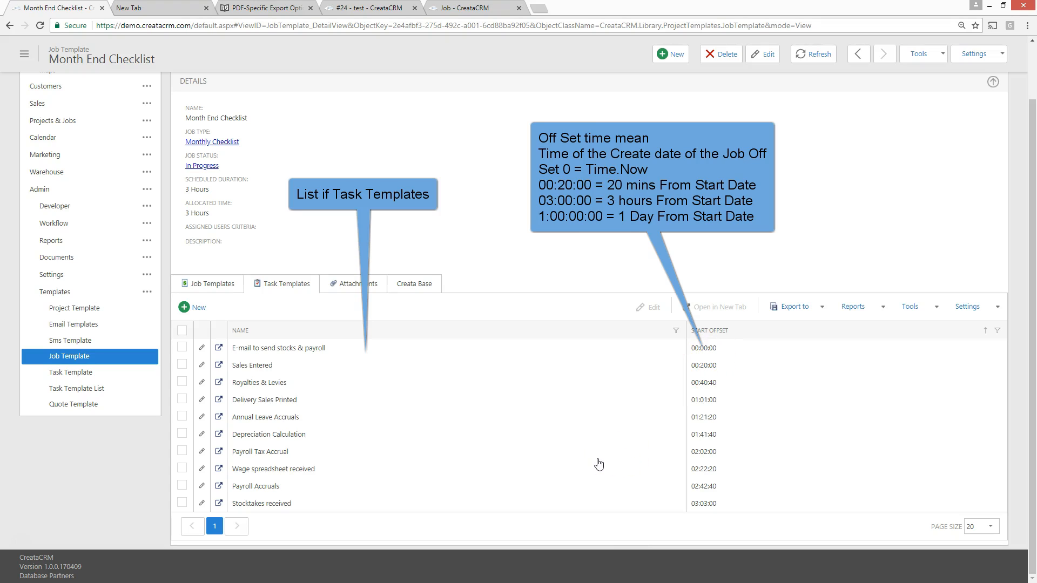
{"action": "scroll", "coordinate": [584, 366], "scroll_direction": "up", "scroll_amount": 1}
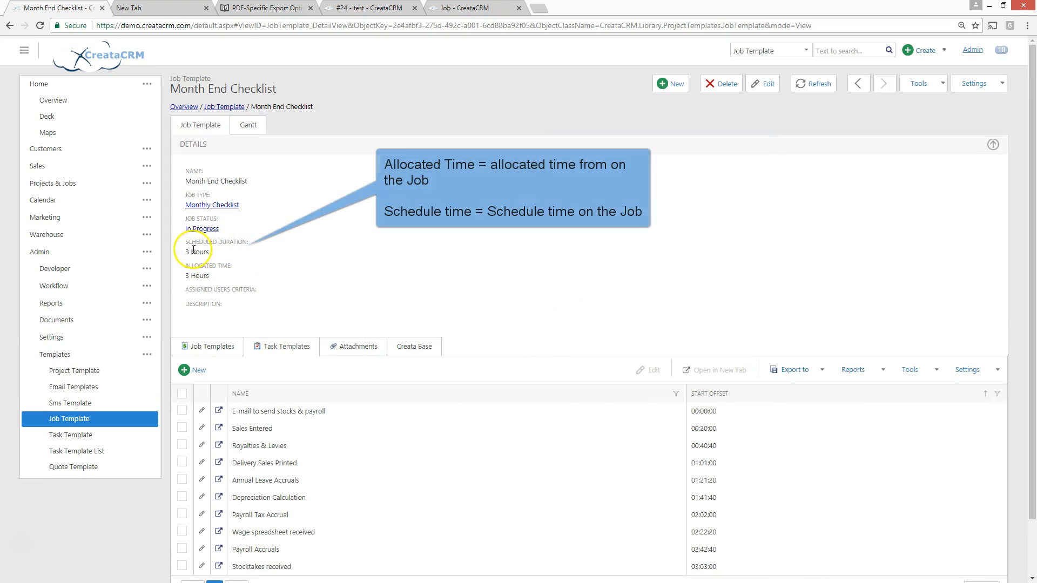
{"action": "mouse_move", "coordinate": [186, 255]}
{"action": "left_mouse_down"}
{"action": "mouse_move", "coordinate": [212, 257]}
{"action": "mouse_move", "coordinate": [185, 271]}
{"action": "mouse_move", "coordinate": [219, 280]}
{"action": "left_mouse_up"}
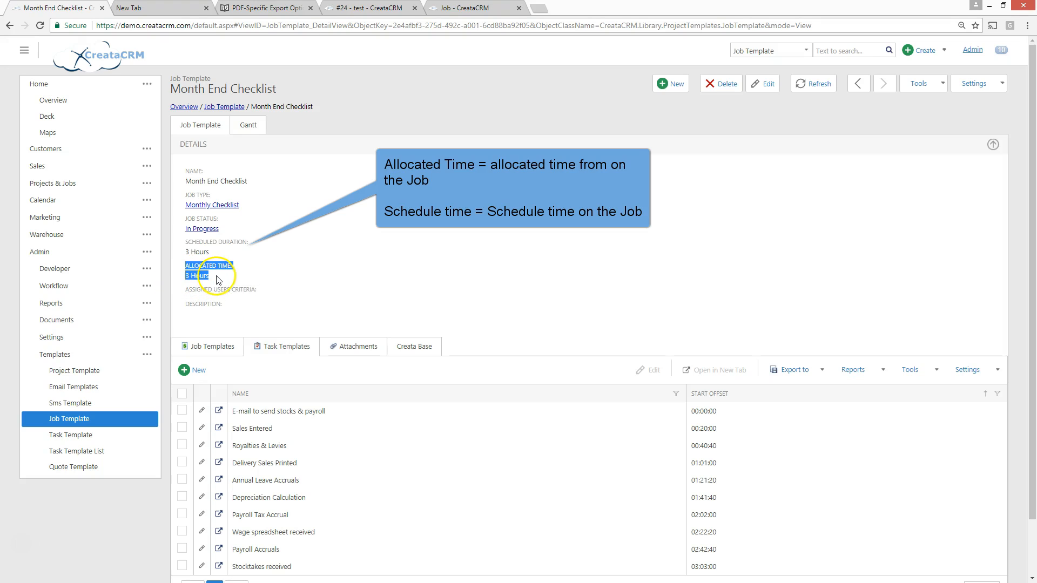
{"action": "left_click", "coordinate": [330, 253]}
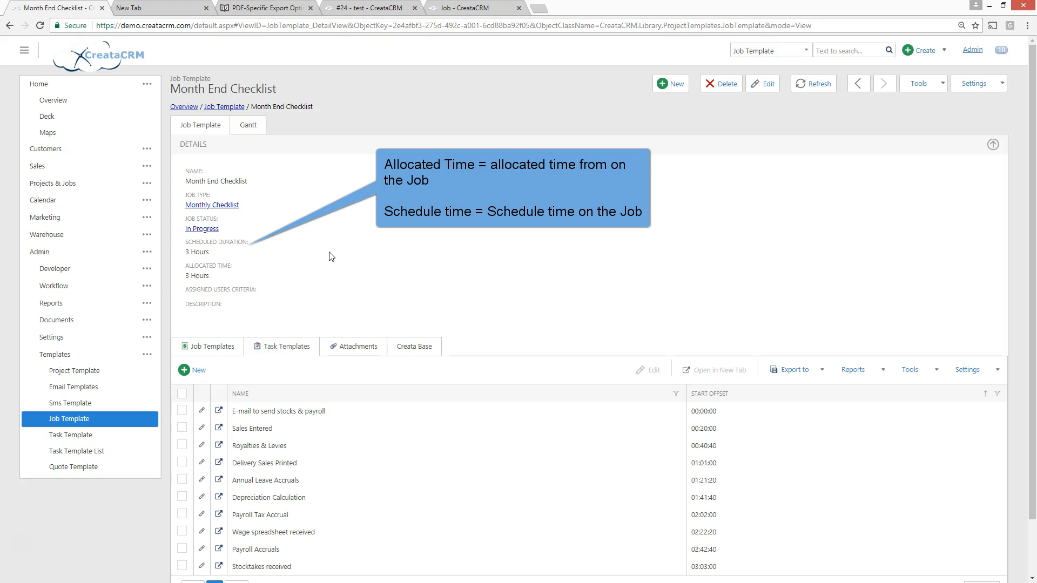
Show the Month End Checklist template's Gantt chart in day view and examine the tasks' start offsets
{"action": "left_click", "coordinate": [252, 129]}
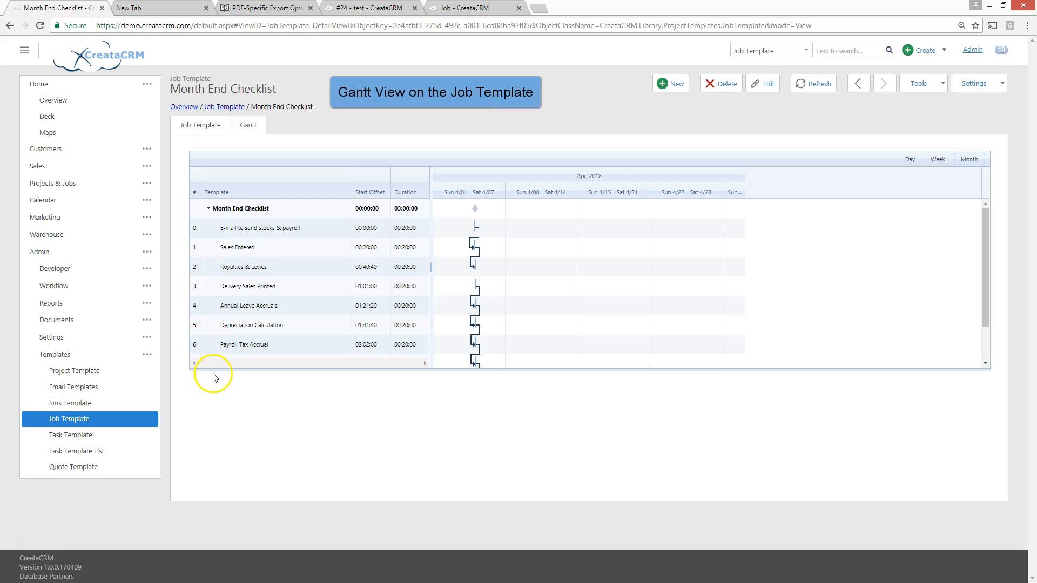
{"action": "left_click", "coordinate": [909, 161]}
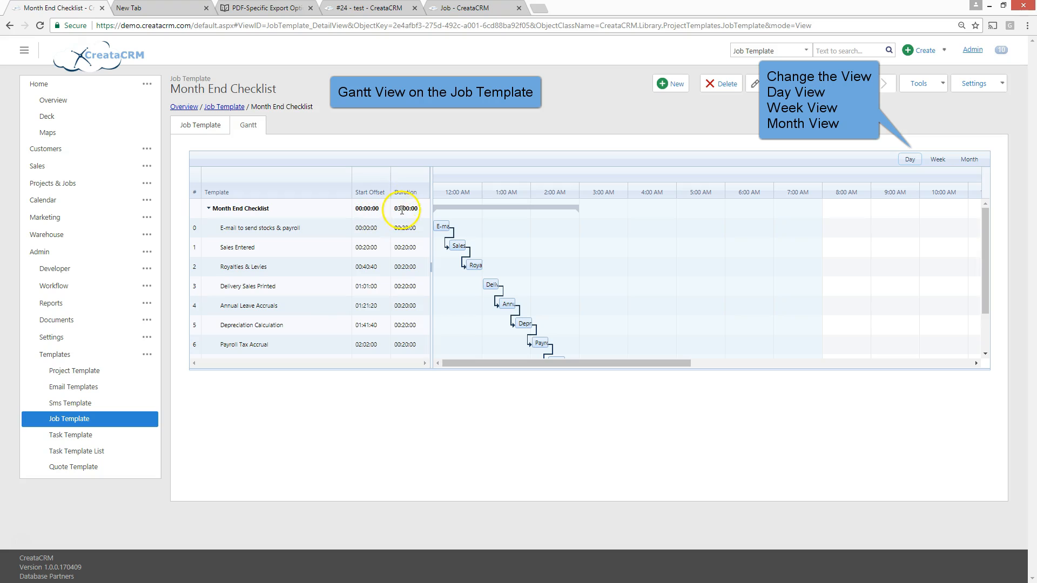
{"action": "left_click", "coordinate": [367, 207]}
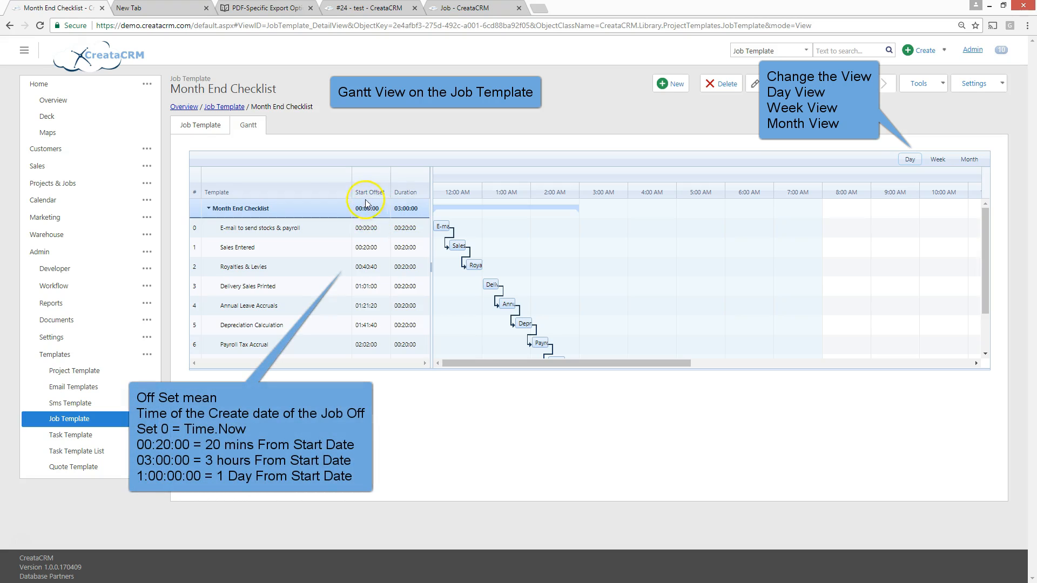
{"action": "left_click", "coordinate": [368, 247]}
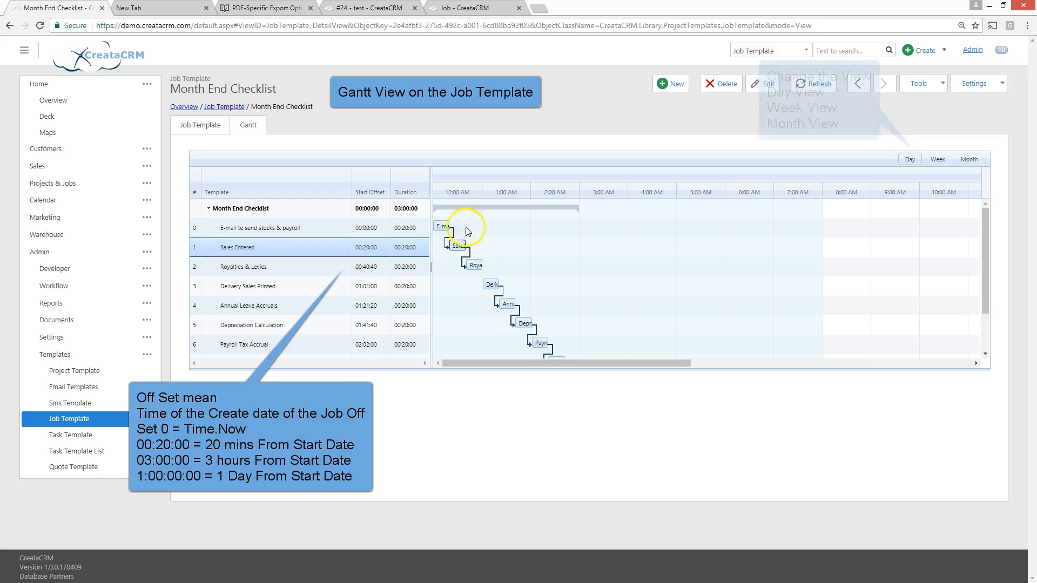
{"action": "left_click_drag", "start_coordinate": [472, 363], "coordinate": [270, 352]}
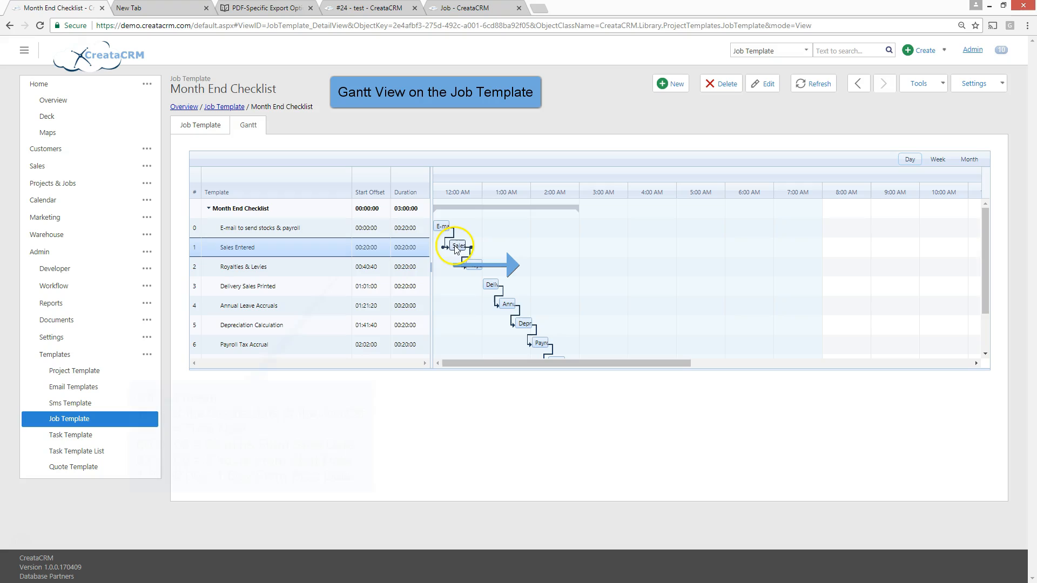
Move the Gantt tasks to start offsets: Sales Entered 01:20:00, Royalties 02:40:40, Delivery Sales 04:01:00, Annual Leave 06:21:20, Depreciation 06:41:40, Payroll Tax 08:02:00
{"action": "left_click_drag", "start_coordinate": [460, 248], "coordinate": [573, 267]}
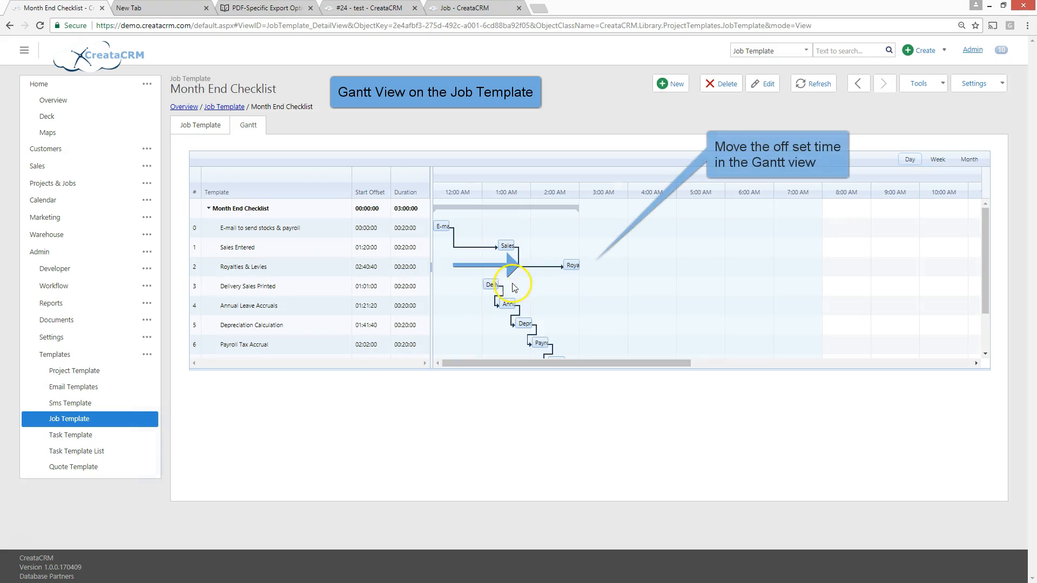
{"action": "left_click_drag", "start_coordinate": [487, 284], "coordinate": [622, 298]}
{"action": "left_click_drag", "start_coordinate": [509, 306], "coordinate": [752, 305]}
{"action": "left_click_drag", "start_coordinate": [527, 323], "coordinate": [767, 324]}
{"action": "left_click_drag", "start_coordinate": [540, 344], "coordinate": [833, 343]}
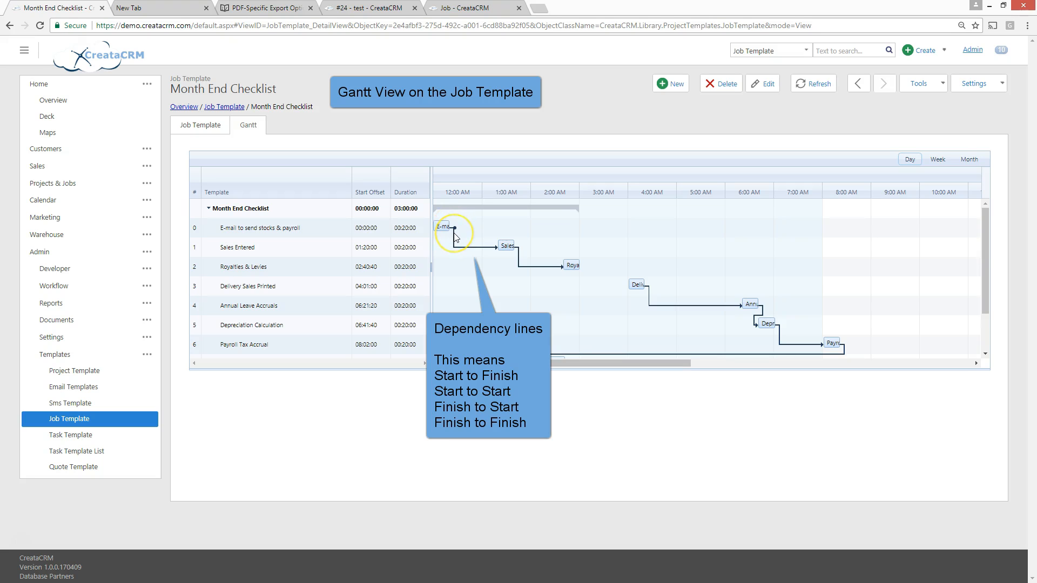
Delete the dependency from E-mail to send stocks & payroll to Sales Entered and link the two tasks again finish to start
{"action": "key", "text": "Delete"}
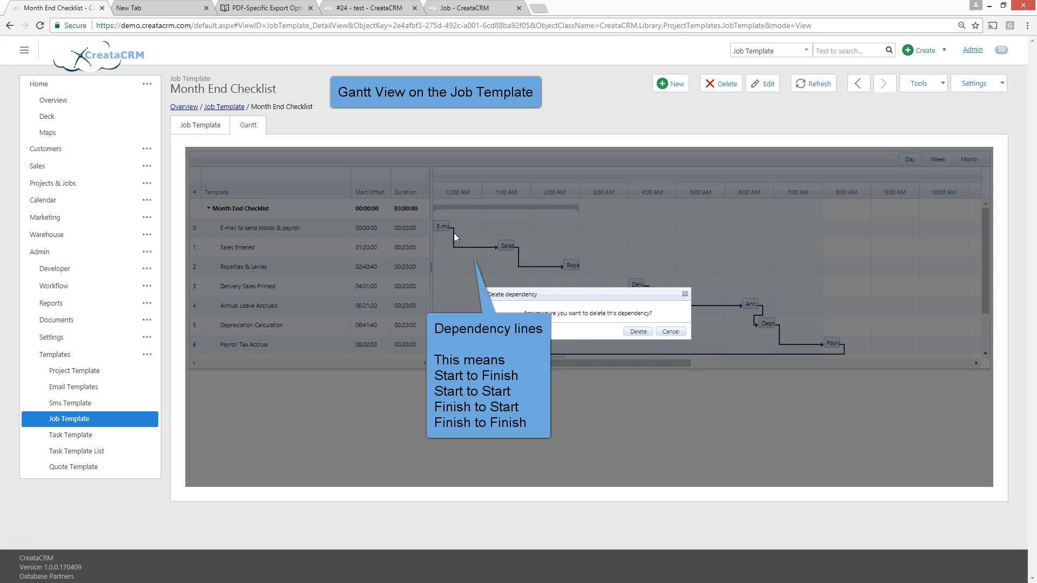
{"action": "left_click", "coordinate": [632, 331]}
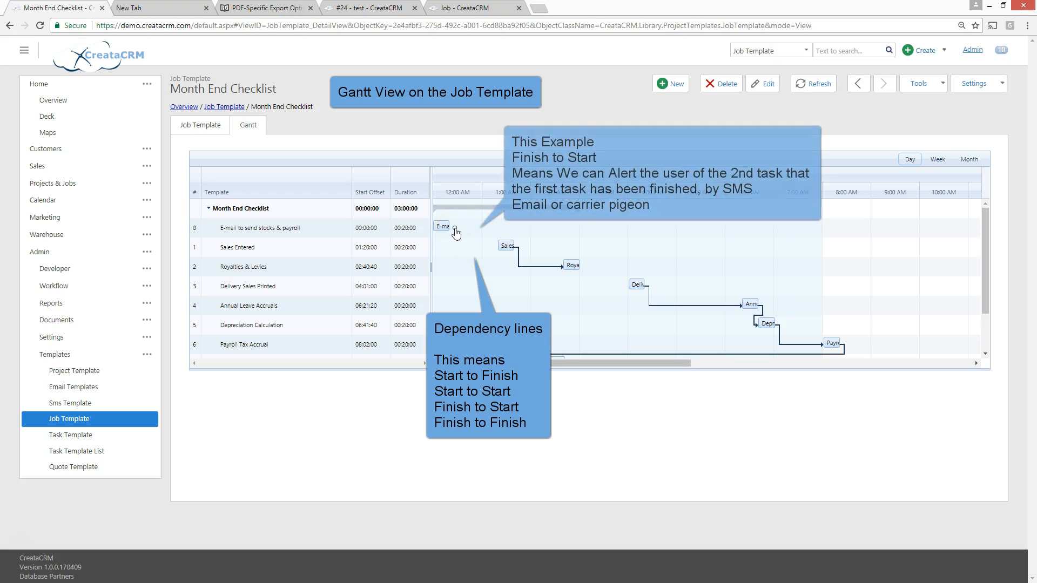
{"action": "left_click_drag", "start_coordinate": [470, 239], "coordinate": [493, 250]}
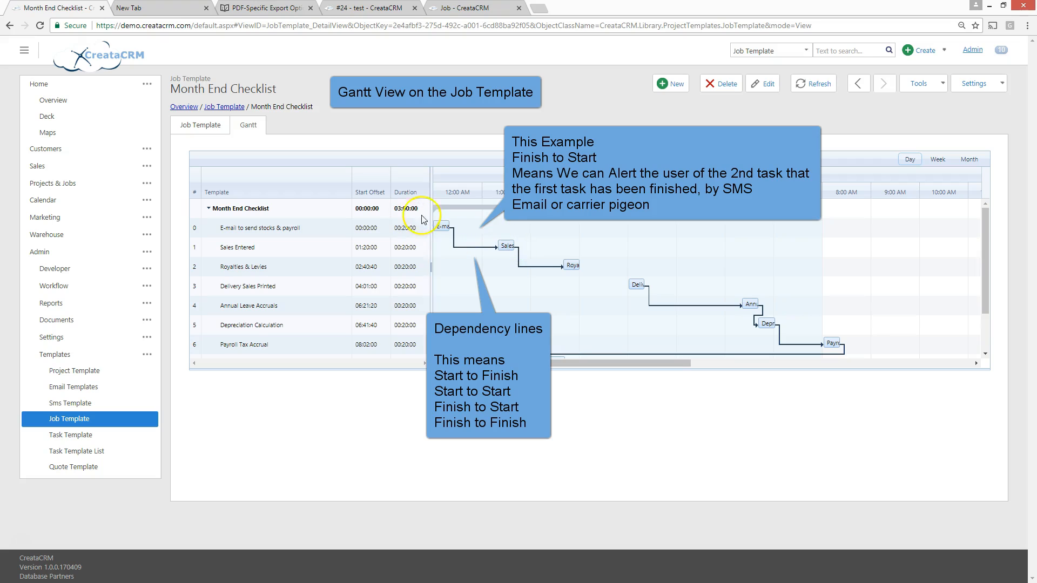
Link the finish of E-mail to send stocks & payroll to Royalties & Levies' start, and Delivery Sales Printed's finish to its finish
{"action": "left_click_drag", "start_coordinate": [454, 229], "coordinate": [559, 270]}
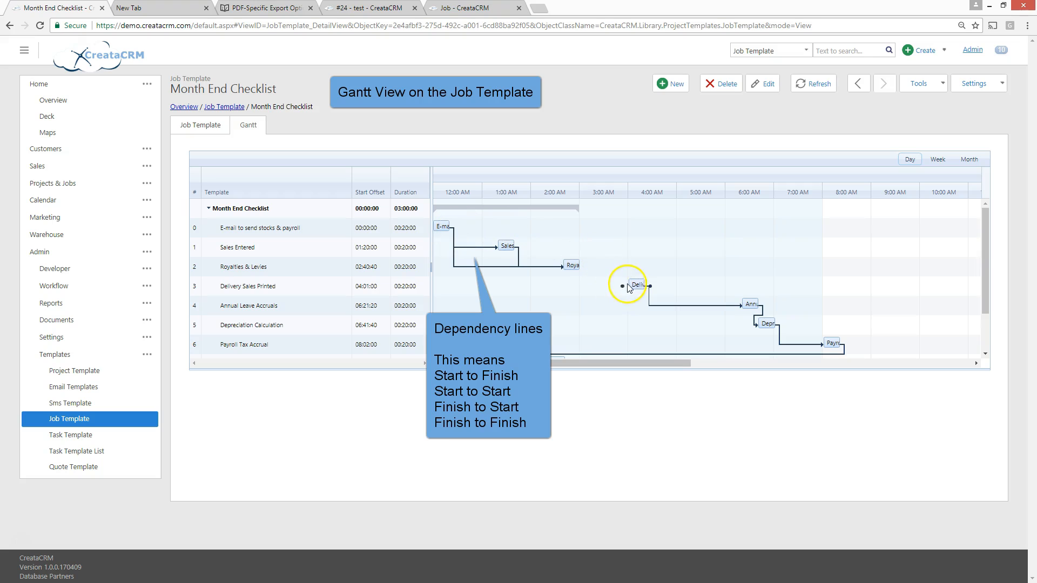
{"action": "left_click_drag", "start_coordinate": [651, 286], "coordinate": [585, 268]}
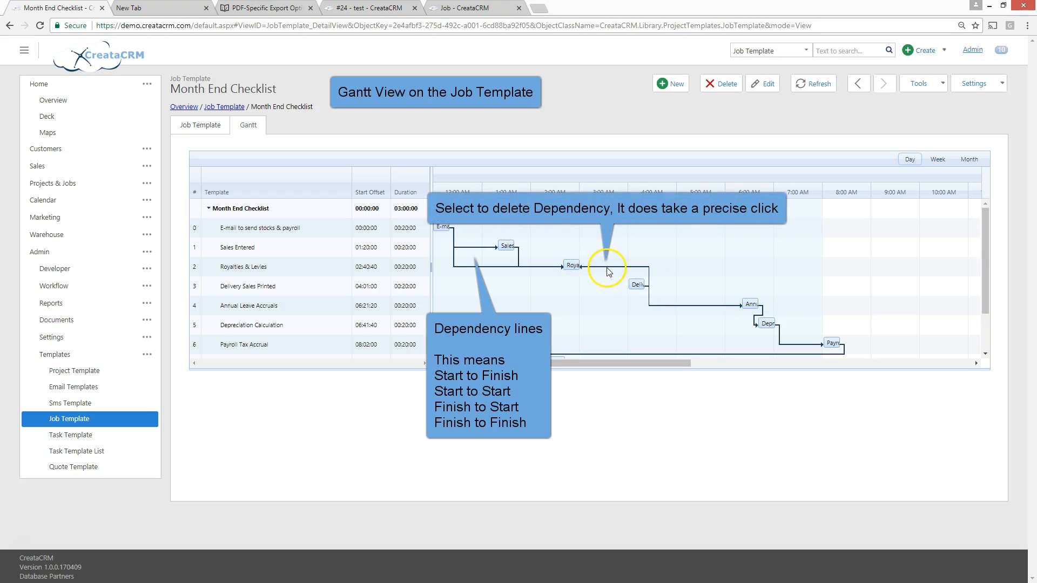
Delete the dependencies linking Royalties & Levies with Delivery Sales Printed and with E-mail to send stocks & payroll
{"action": "right_click", "coordinate": [609, 271]}
{"action": "left_click", "coordinate": [606, 268]}
{"action": "left_click", "coordinate": [627, 267]}
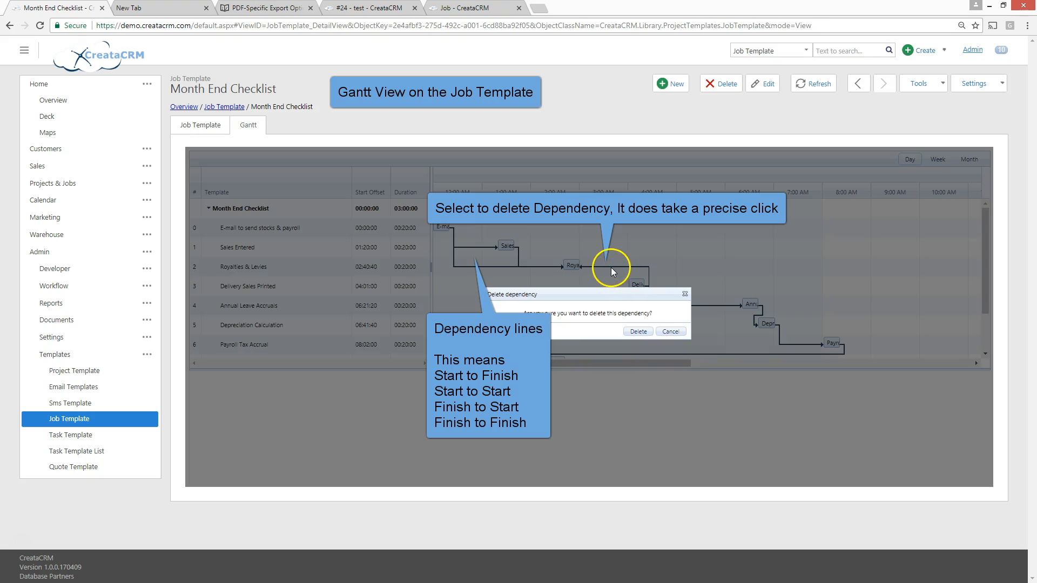
{"action": "left_click", "coordinate": [636, 331]}
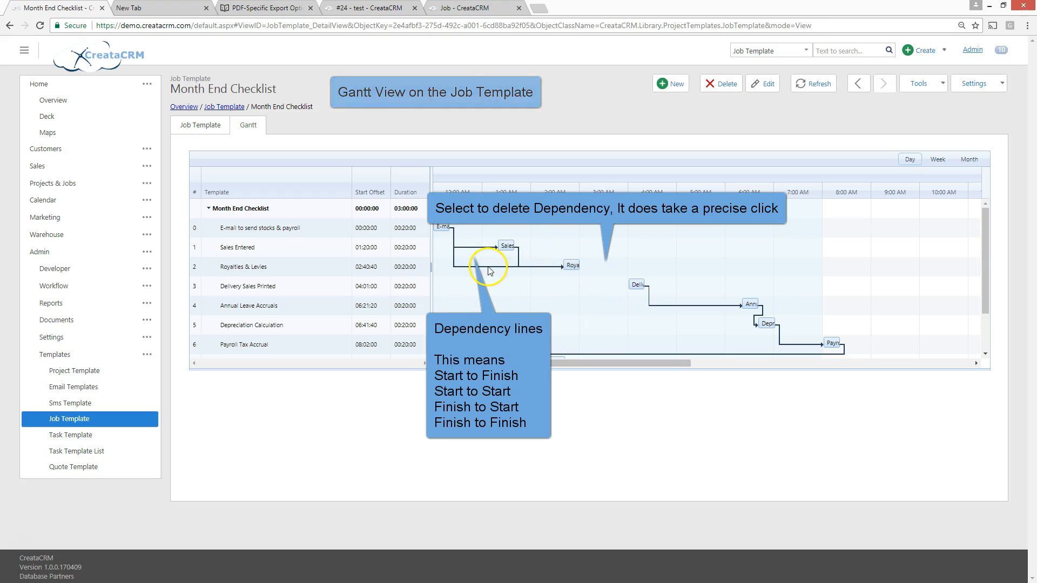
{"action": "key", "text": "Delete"}
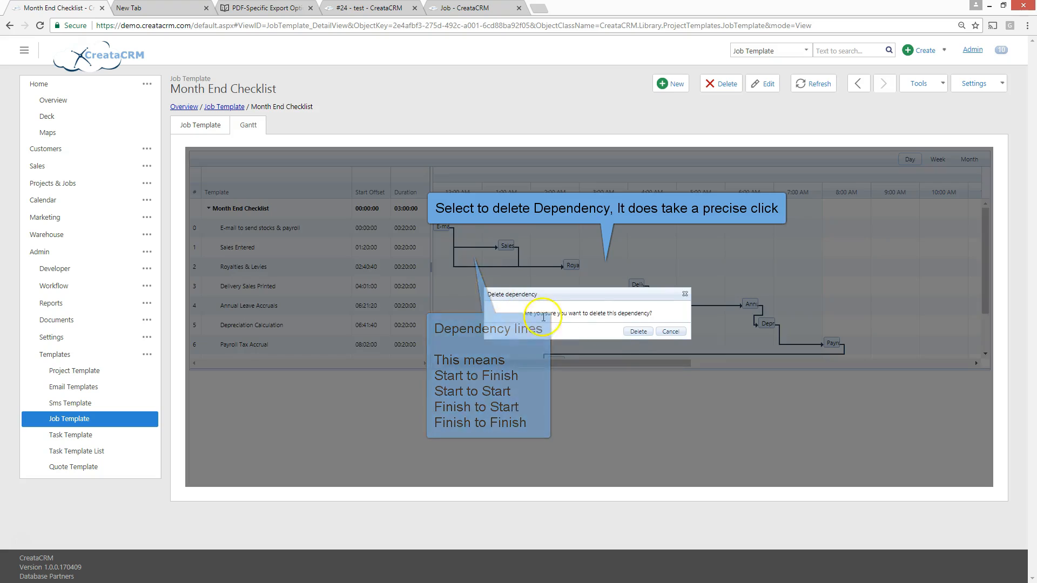
{"action": "left_click", "coordinate": [631, 332]}
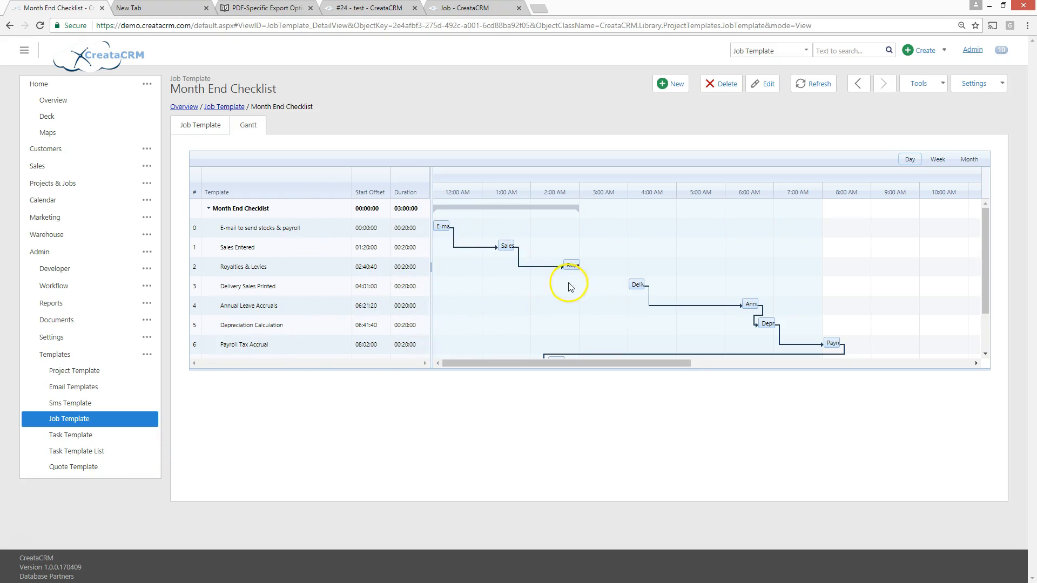
Move the Payroll Tax Accrual task above Depreciation Calculation in the Gantt task order
{"action": "mouse_move", "coordinate": [504, 251]}
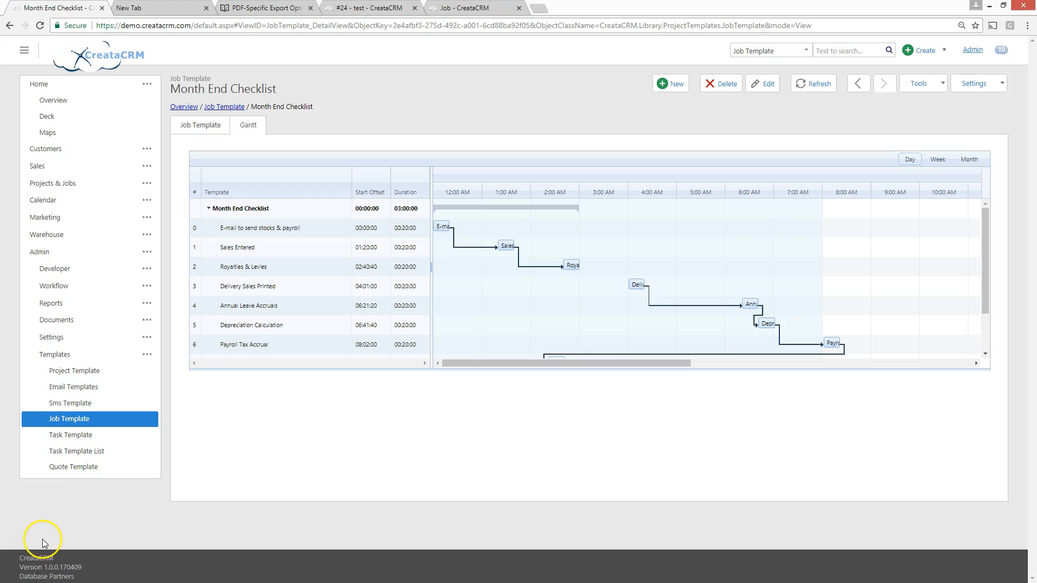
{"action": "left_click", "coordinate": [249, 346]}
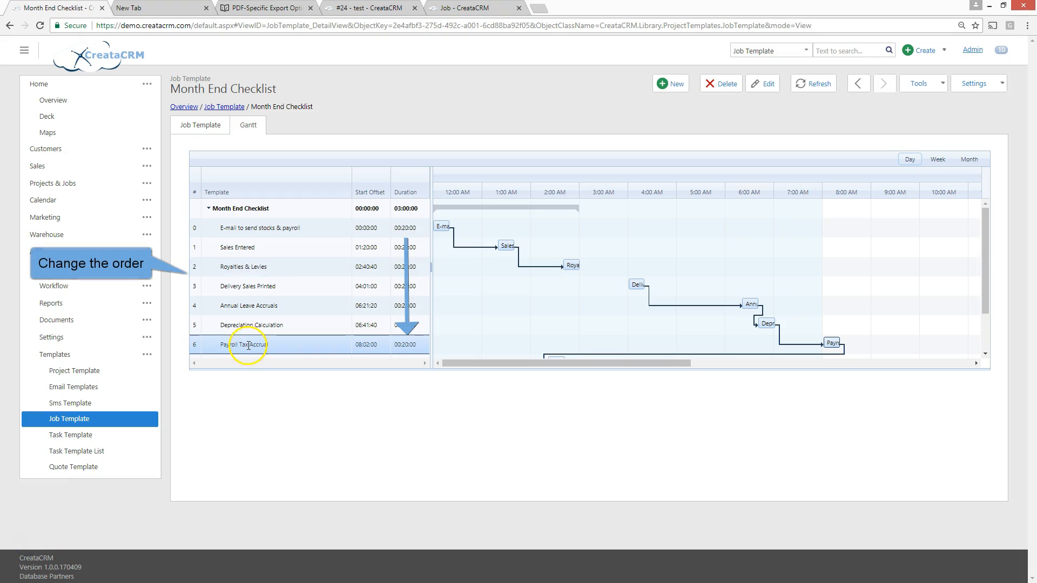
{"action": "left_click_drag", "start_coordinate": [250, 348], "coordinate": [238, 314]}
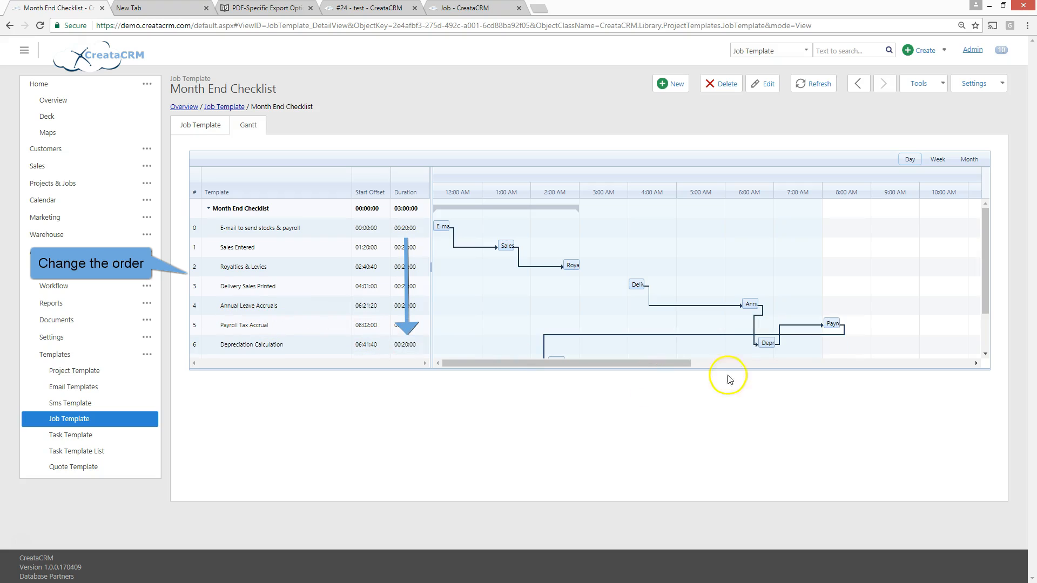
Move the Depreciation Calculation task back above Payroll Tax Accrual in the Gantt task order
{"action": "left_click_drag", "start_coordinate": [982, 285], "coordinate": [978, 317]}
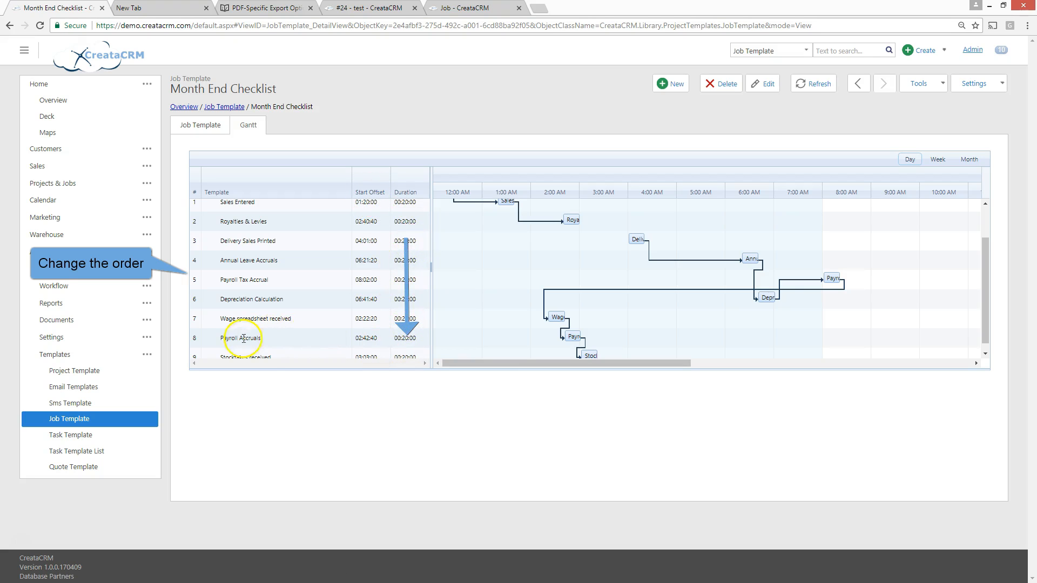
{"action": "left_click_drag", "start_coordinate": [978, 294], "coordinate": [980, 332]}
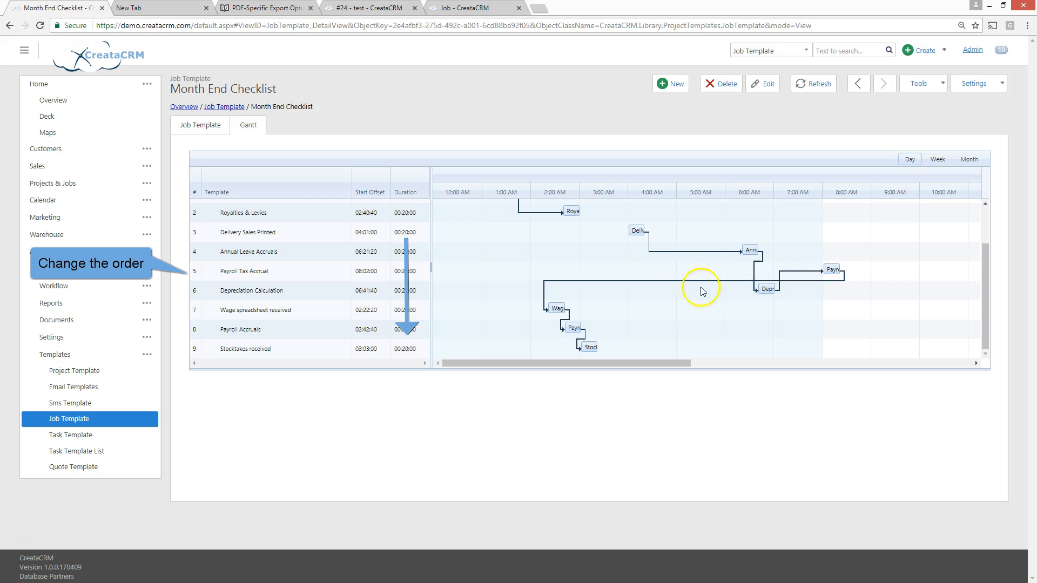
{"action": "left_click", "coordinate": [249, 326]}
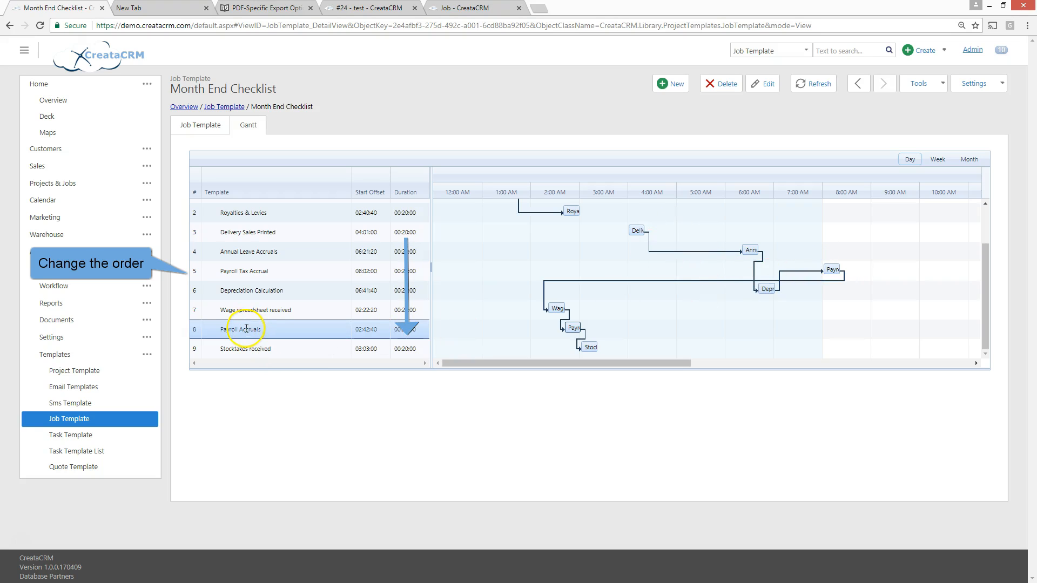
{"action": "mouse_move", "coordinate": [260, 290]}
{"action": "left_mouse_down"}
{"action": "mouse_move", "coordinate": [243, 323]}
{"action": "mouse_move", "coordinate": [248, 273]}
{"action": "left_mouse_up"}
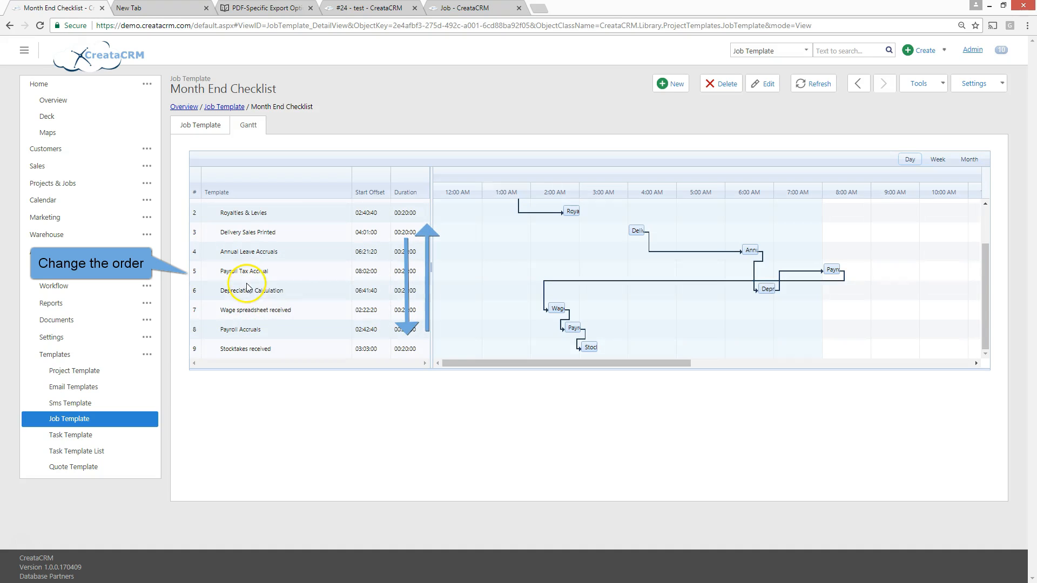
{"action": "left_click", "coordinate": [764, 291]}
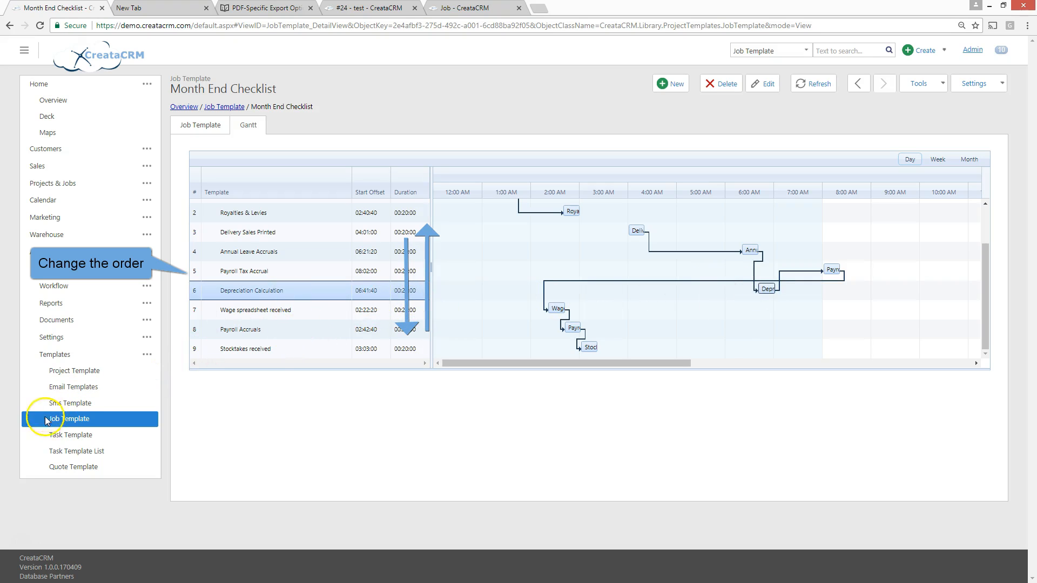
{"action": "left_click_drag", "start_coordinate": [273, 290], "coordinate": [241, 269]}
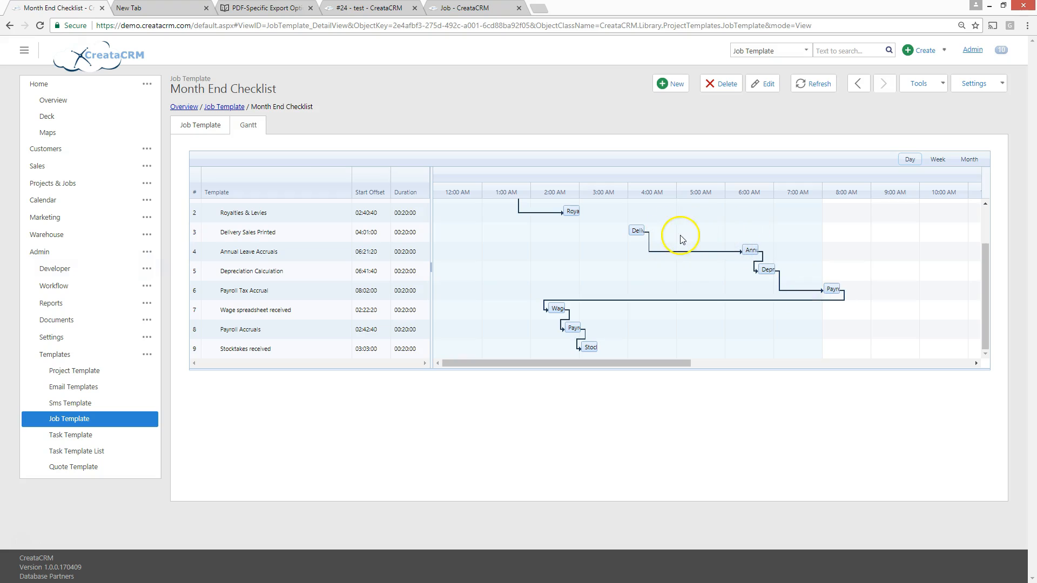
Return to the Month End Checklist template's details and start a new linked task template for it
{"action": "left_click", "coordinate": [195, 124]}
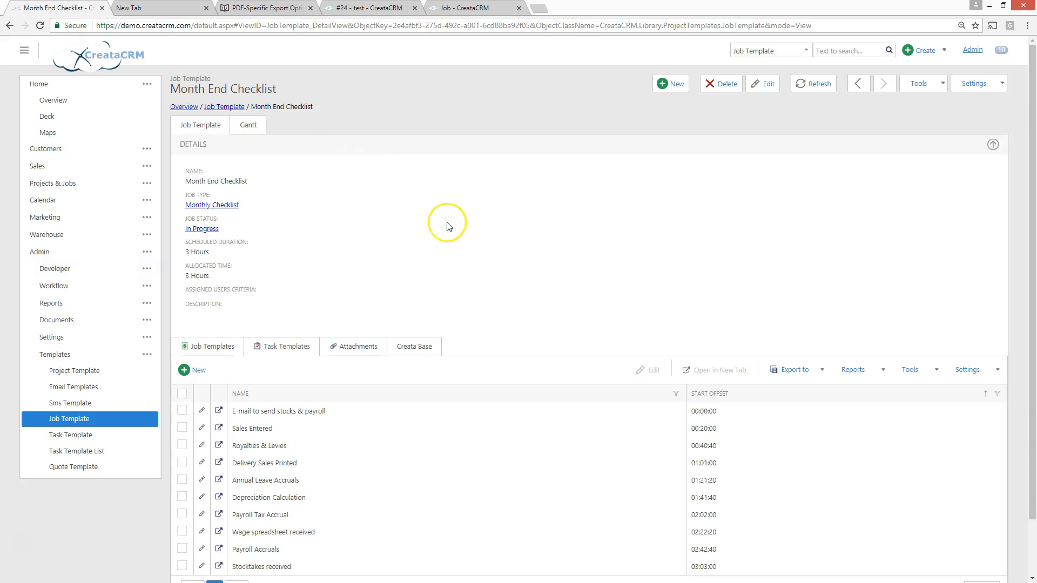
{"action": "scroll", "coordinate": [447, 226], "scroll_direction": "down", "scroll_amount": 1}
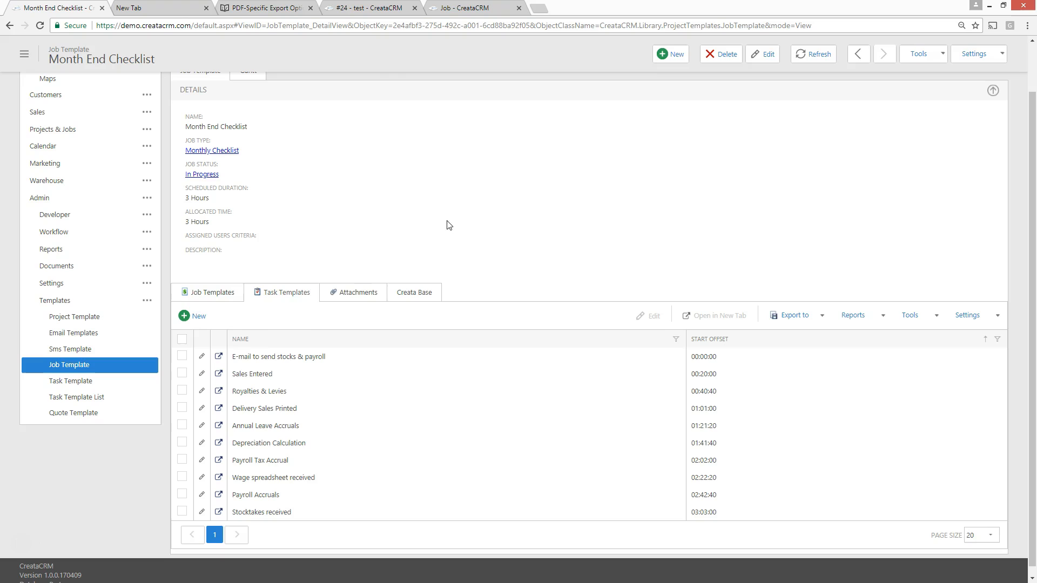
{"action": "left_click", "coordinate": [198, 316]}
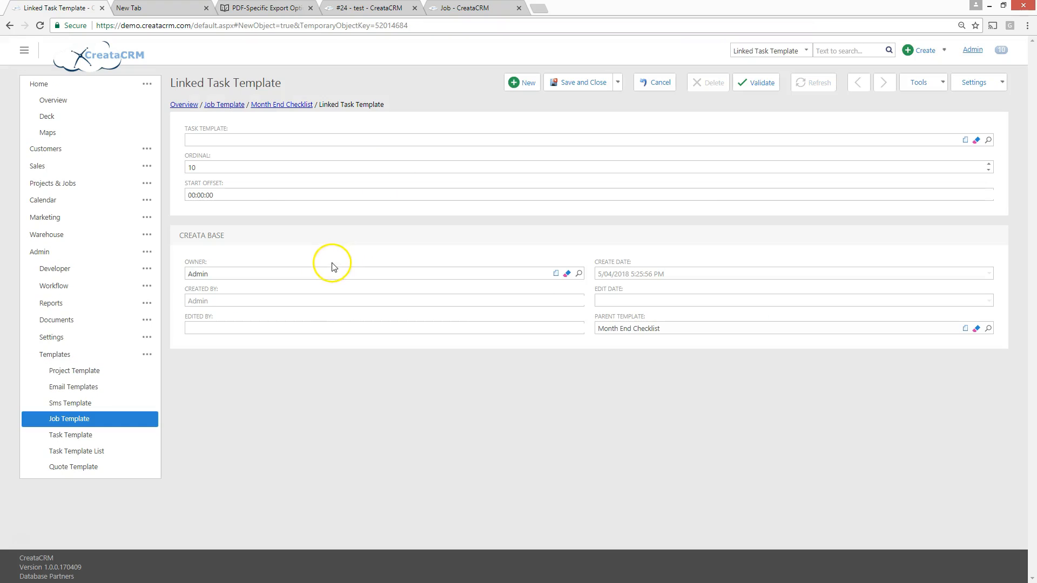
Look up "test" as the linked task template and clear the entry again
{"action": "left_click", "coordinate": [247, 139]}
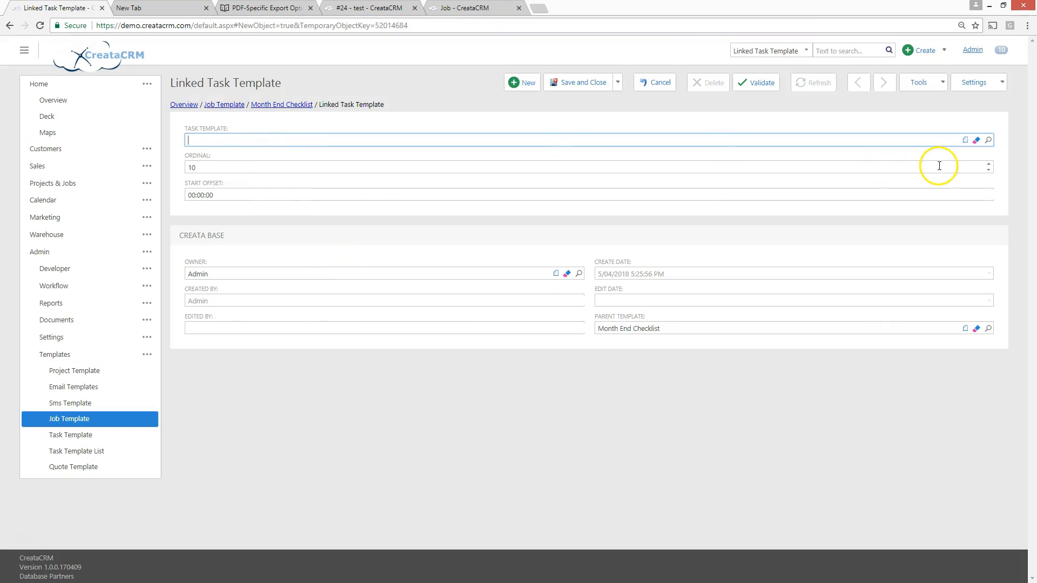
{"action": "left_click", "coordinate": [977, 175]}
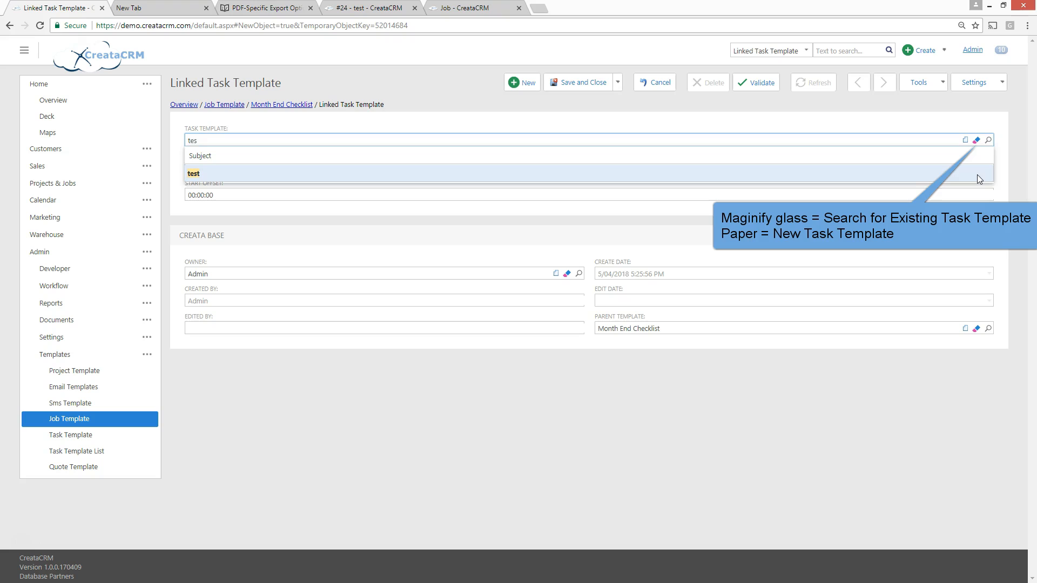
{"action": "key", "text": "BackSpace"}
{"action": "key", "text": "BackSpace"}
{"action": "key", "text": "BackSpace"}
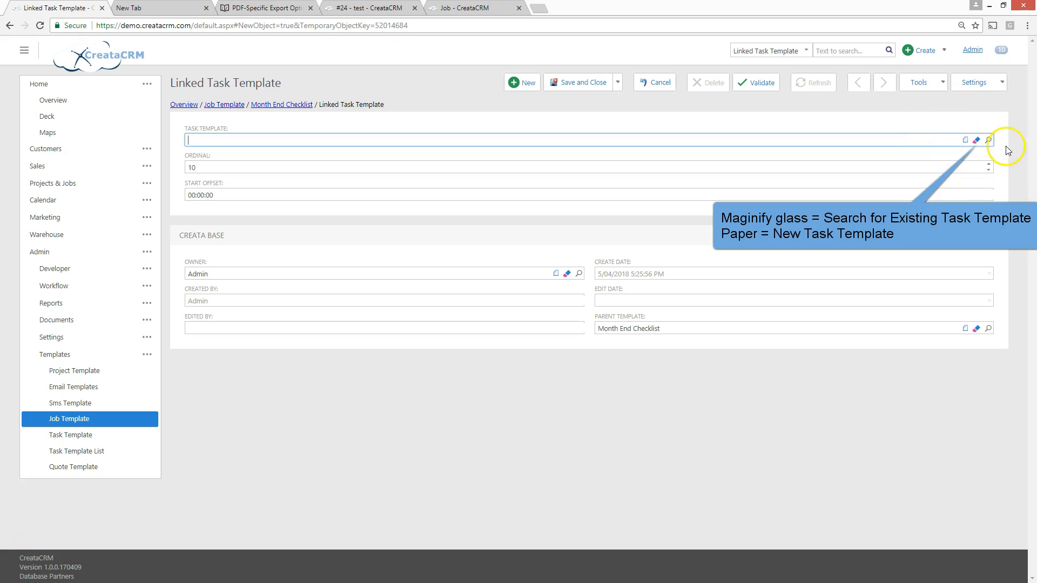
Browse the list of existing task templates and close it without choosing one
{"action": "left_click", "coordinate": [989, 141]}
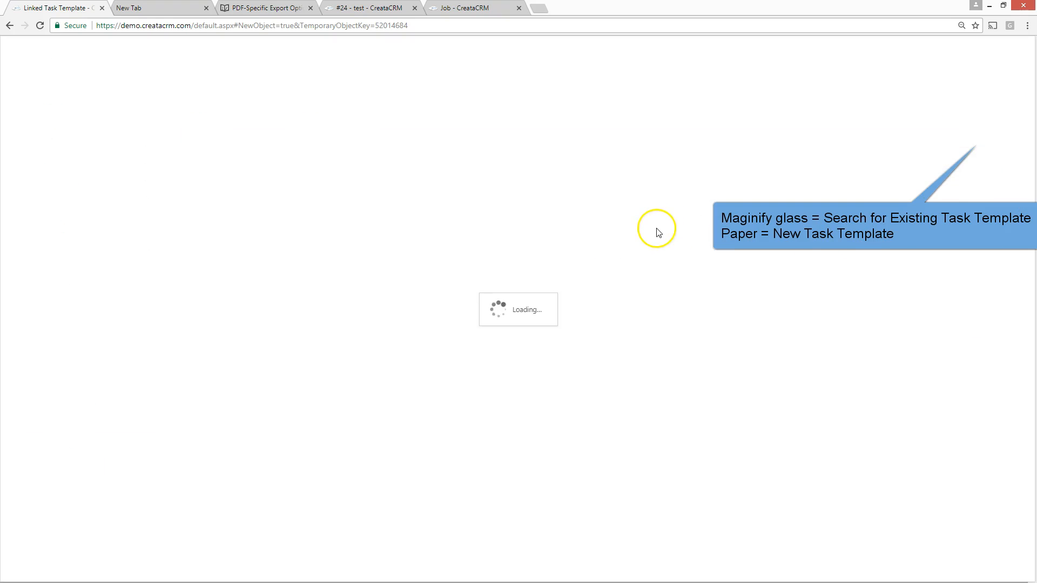
{"action": "left_click", "coordinate": [1014, 75]}
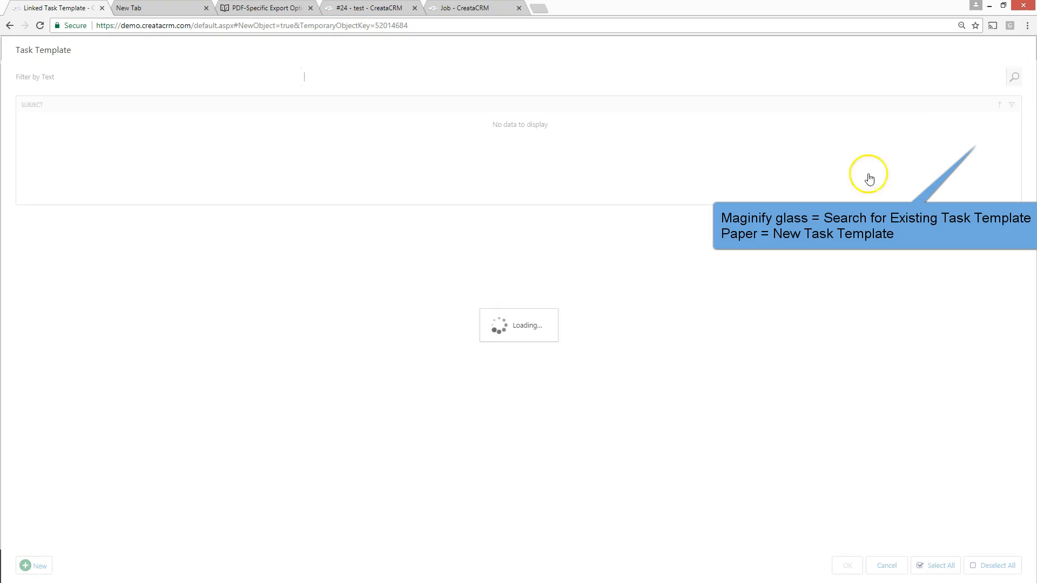
{"action": "scroll", "coordinate": [139, 171], "scroll_direction": "down", "scroll_amount": 2}
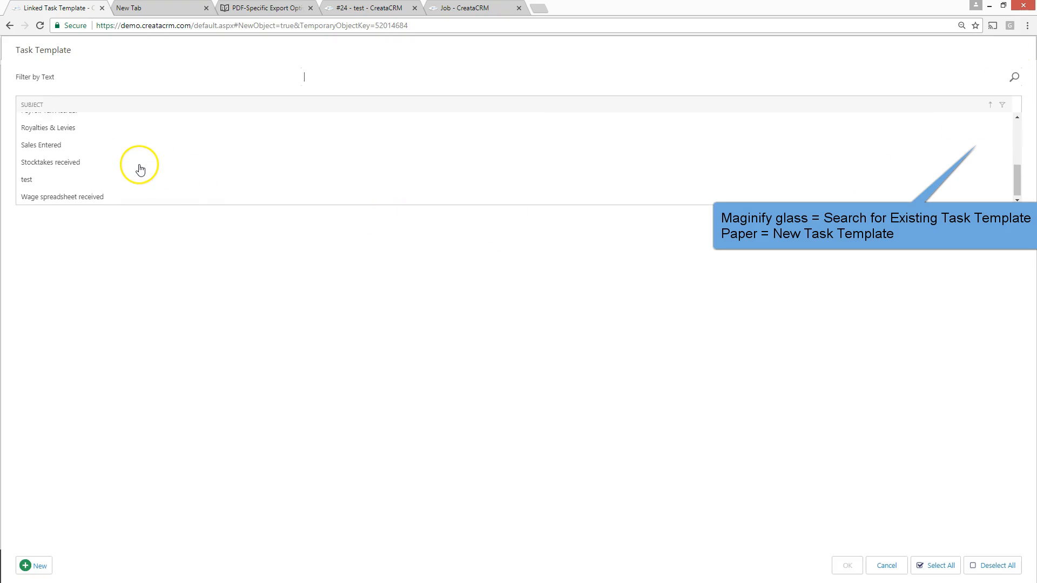
{"action": "scroll", "coordinate": [149, 179], "scroll_direction": "up", "scroll_amount": 5}
{"action": "left_click", "coordinate": [886, 565]}
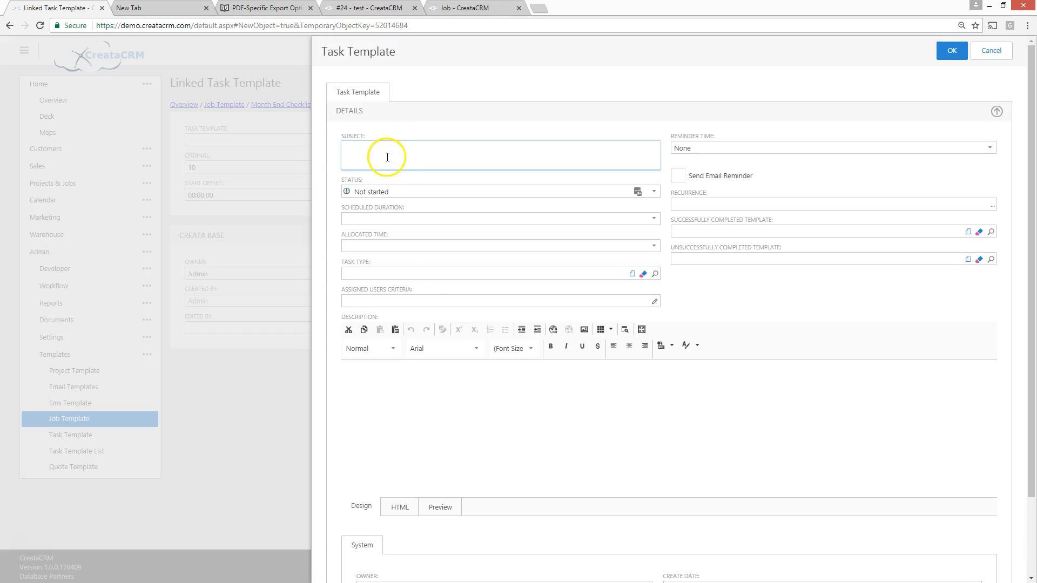
Give the new task template the subject "this is for a demo" and an allocated time of 3 Hours
{"action": "type", "text": "this is"}
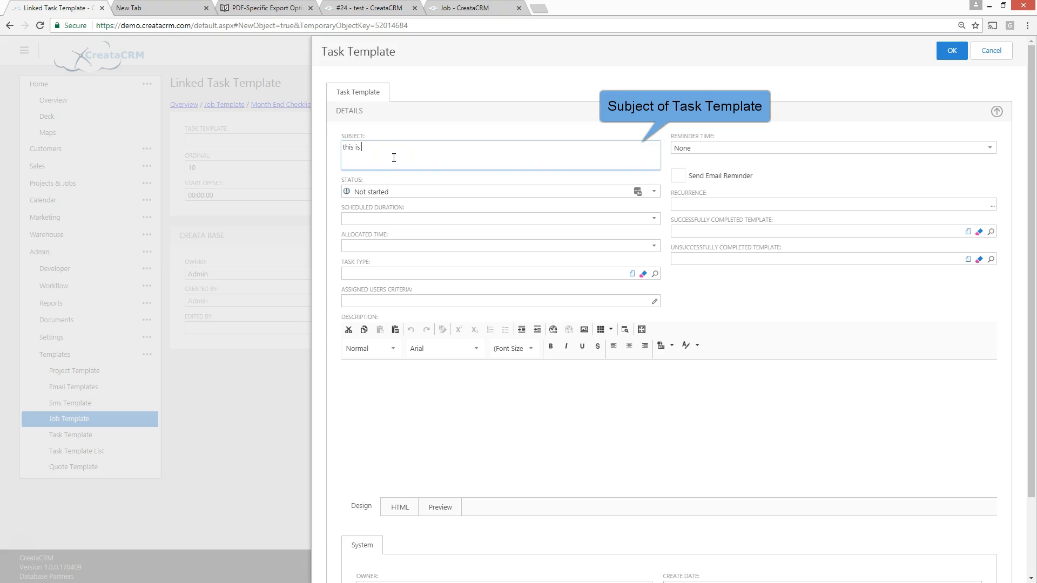
{"action": "type", "text": " for a demo"}
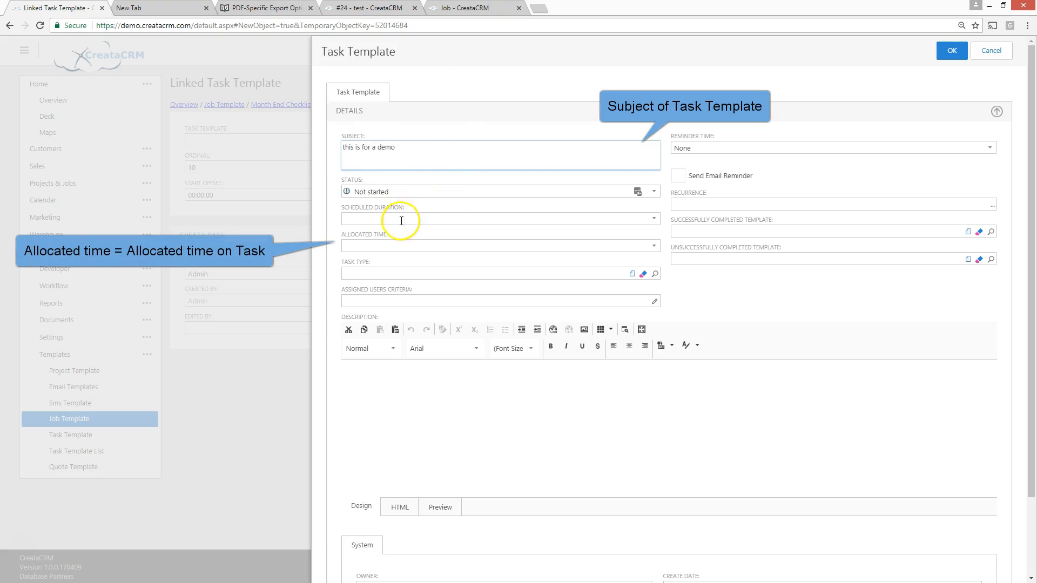
{"action": "left_click", "coordinate": [386, 247]}
{"action": "type", "text": "3h"}
{"action": "key", "text": "Return"}
{"action": "left_click", "coordinate": [424, 273]}
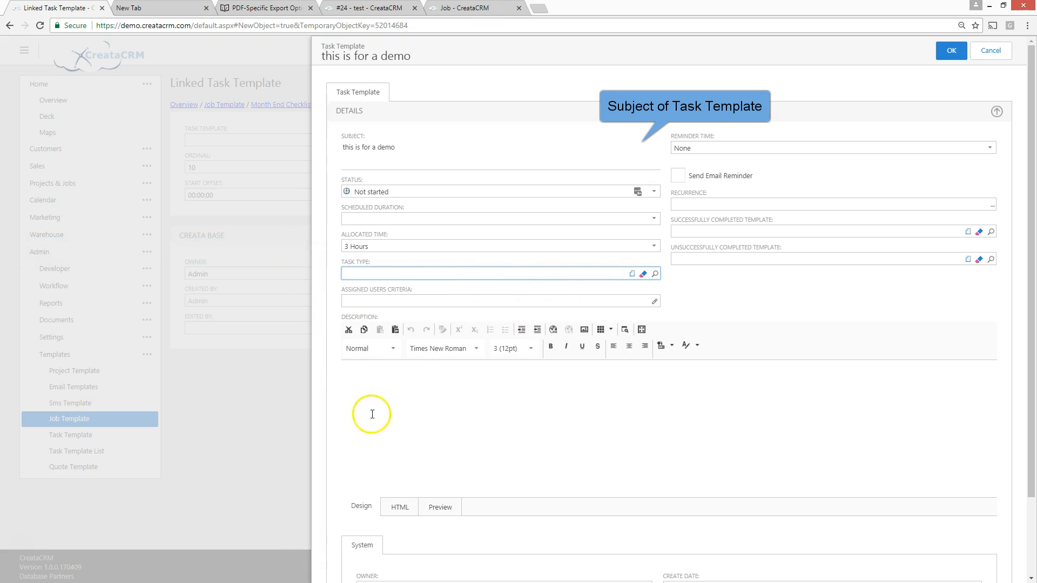
Add a condition on User Name to the task template's assigned users criteria
{"action": "left_click", "coordinate": [383, 300]}
{"action": "left_click", "coordinate": [656, 302]}
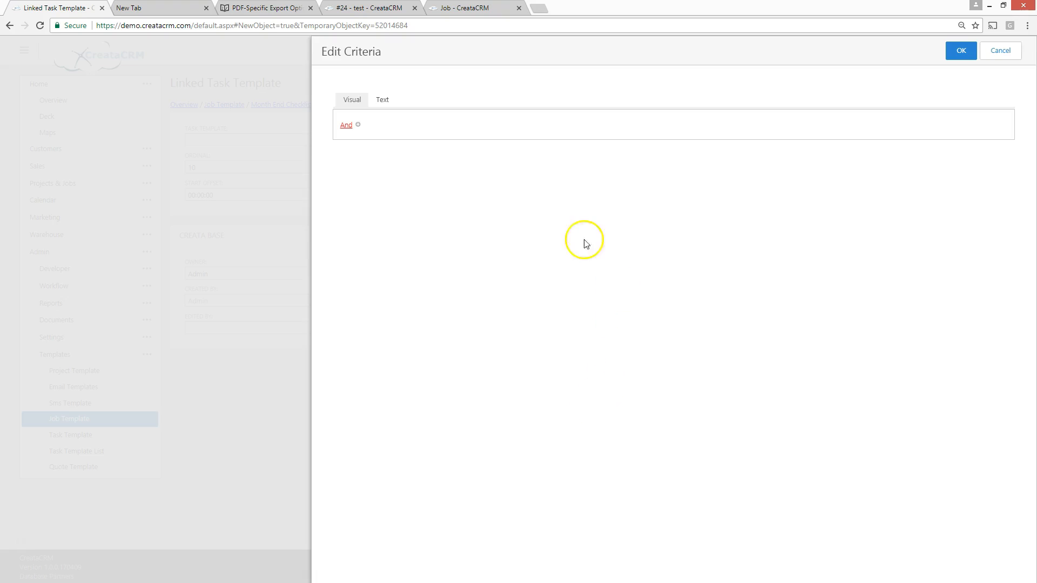
{"action": "left_click", "coordinate": [358, 125]}
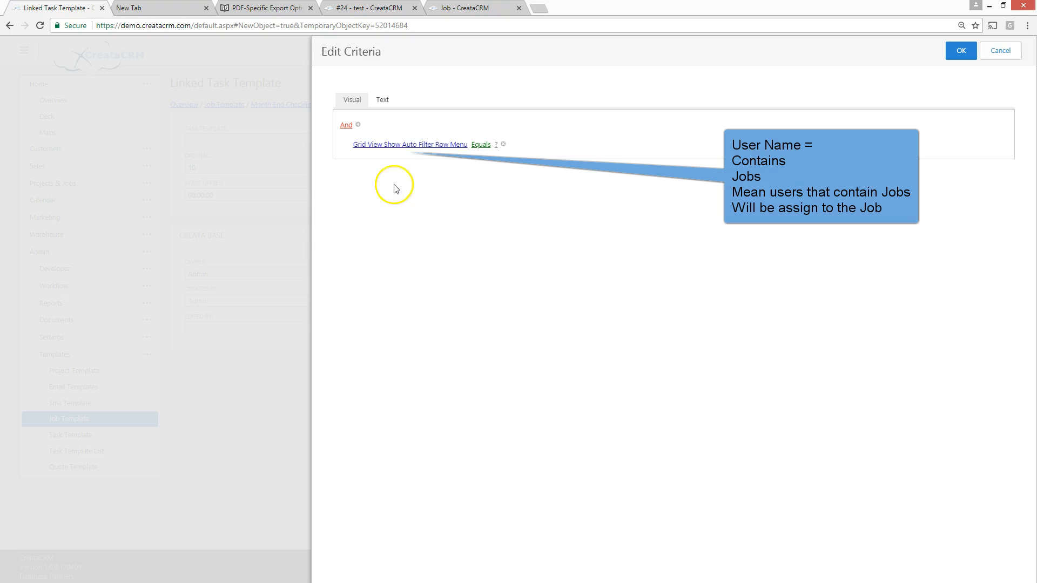
{"action": "left_click", "coordinate": [400, 146]}
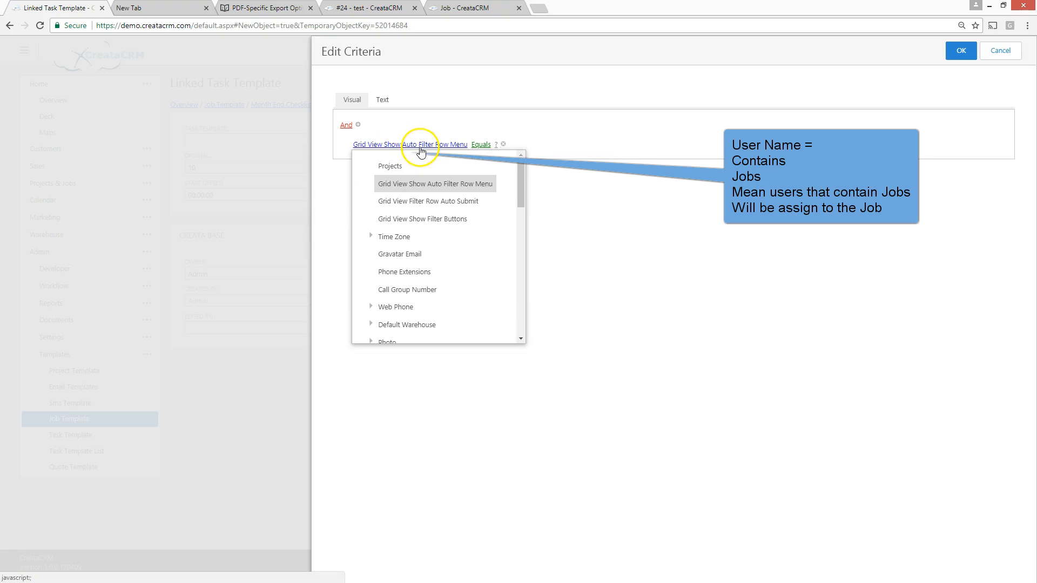
{"action": "scroll", "coordinate": [426, 232], "scroll_direction": "down", "scroll_amount": 1}
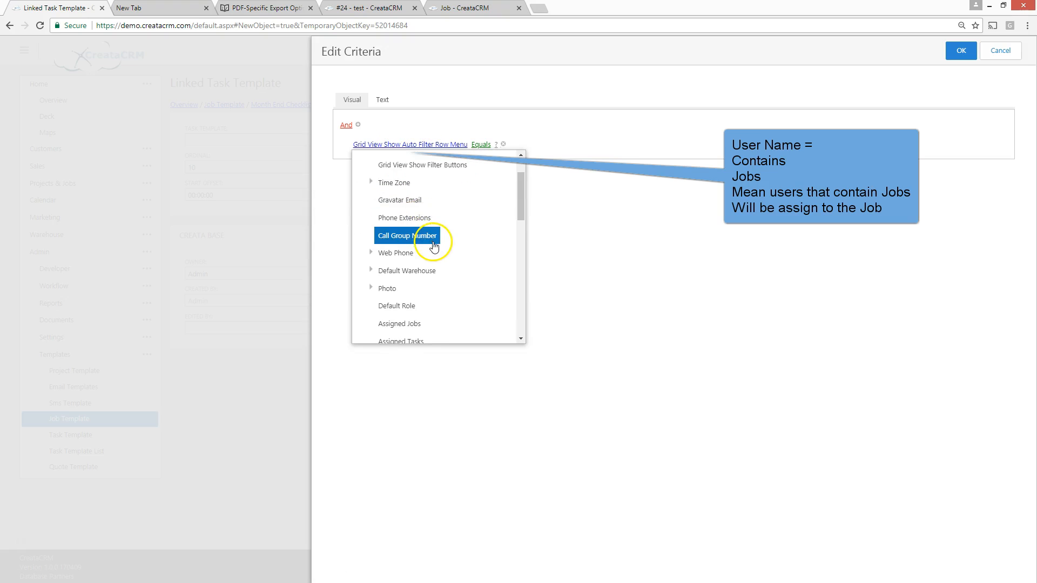
{"action": "scroll", "coordinate": [429, 241], "scroll_direction": "down", "scroll_amount": 2}
{"action": "scroll", "coordinate": [433, 246], "scroll_direction": "down", "scroll_amount": 5}
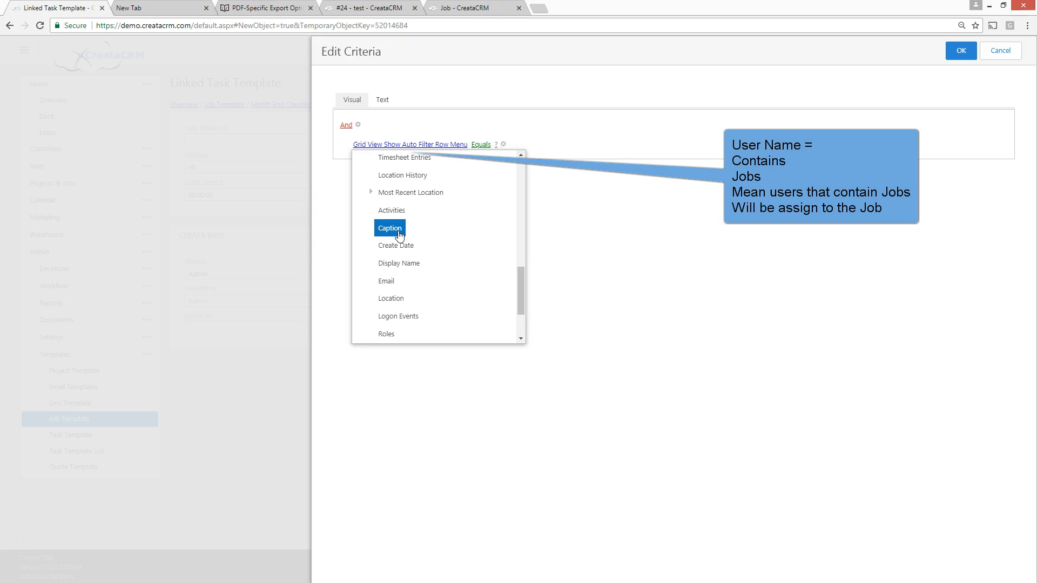
{"action": "scroll", "coordinate": [399, 233], "scroll_direction": "down", "scroll_amount": 2}
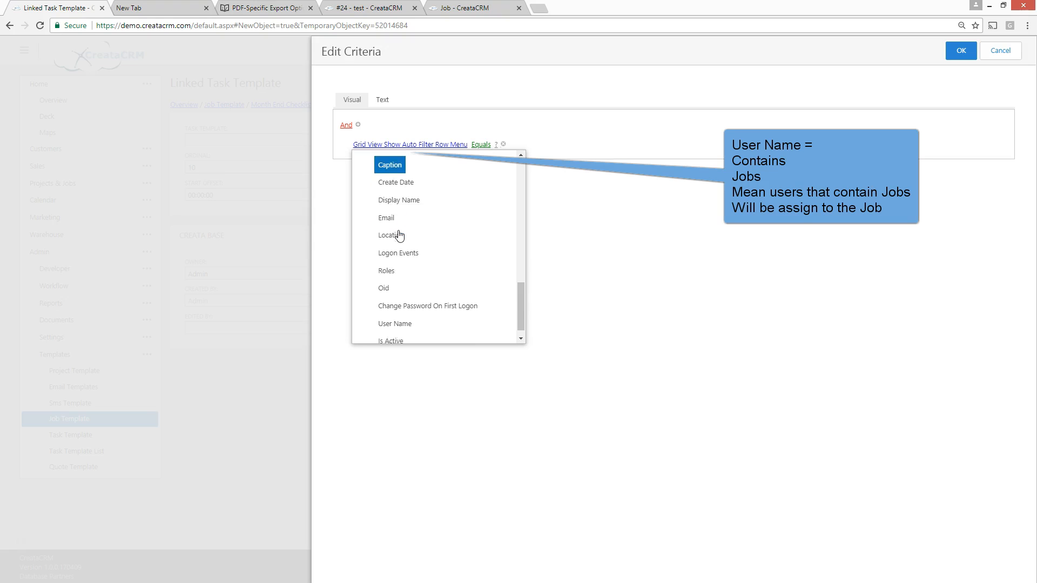
{"action": "left_click", "coordinate": [403, 311]}
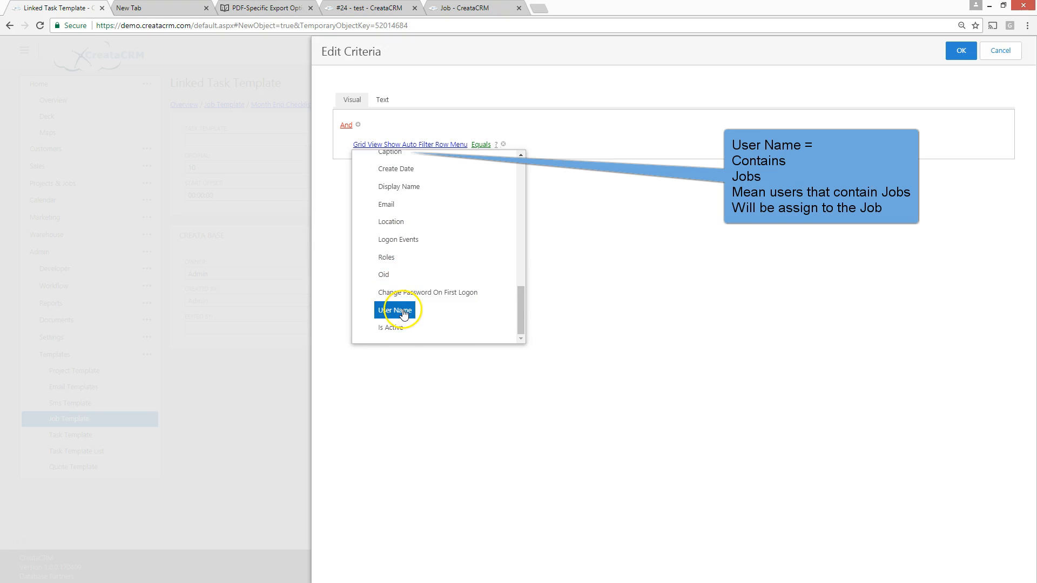
{"action": "left_click", "coordinate": [404, 311]}
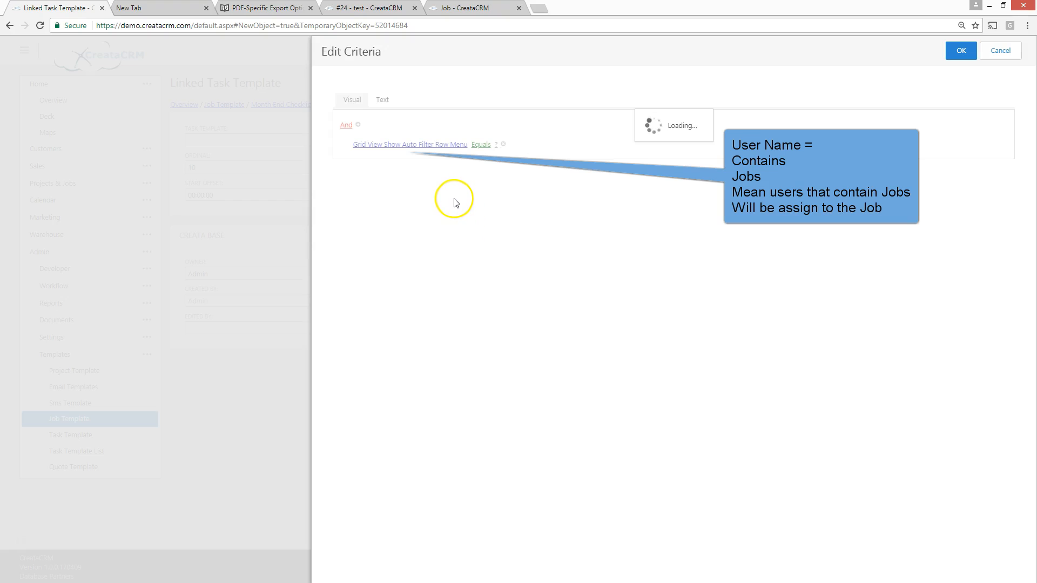
Make the User Name condition match names that contain "jobs" and accept the criteria
{"action": "left_click", "coordinate": [409, 148]}
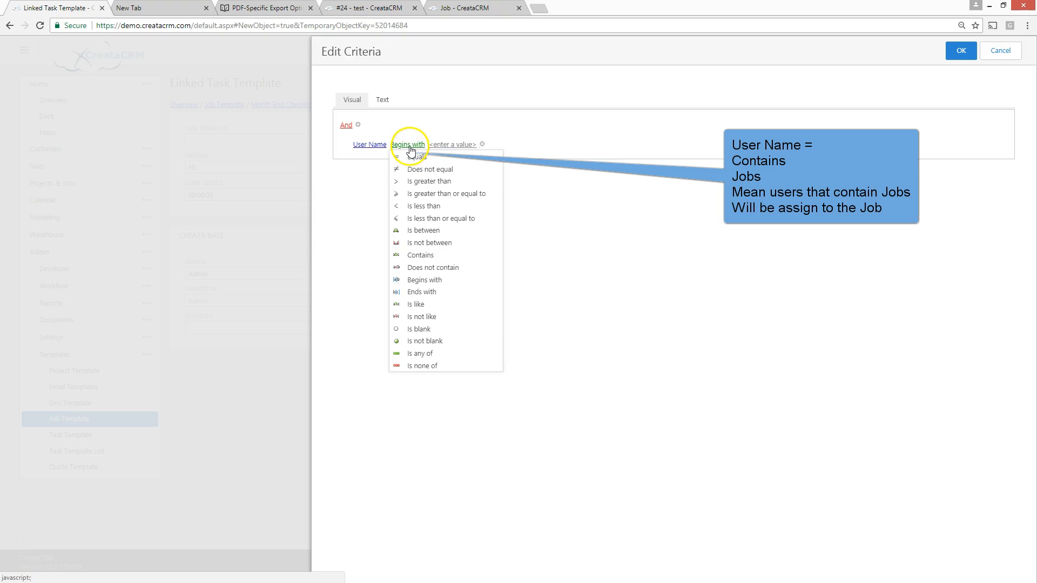
{"action": "left_click", "coordinate": [419, 255]}
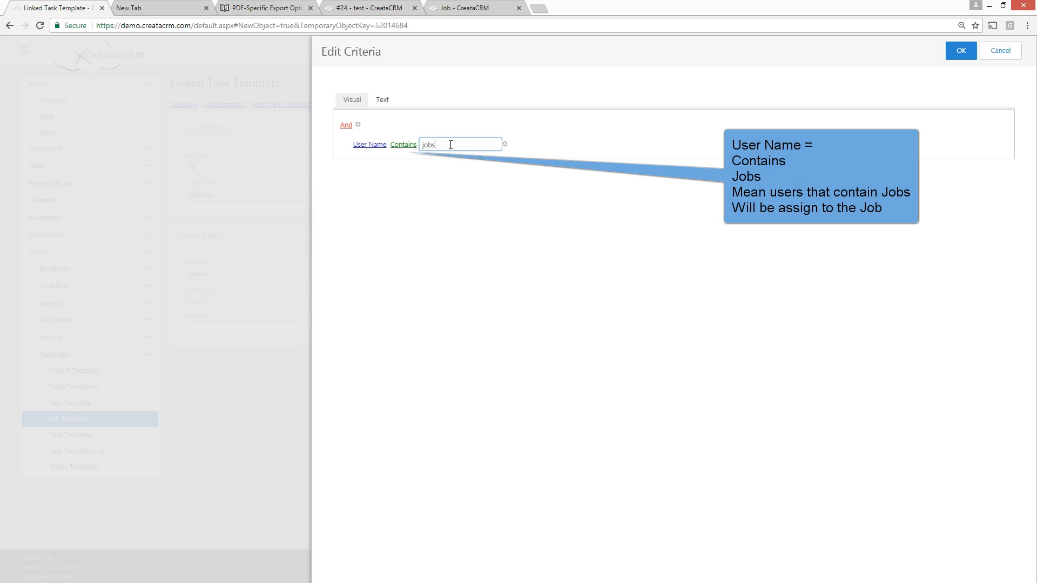
{"action": "left_click", "coordinate": [470, 215]}
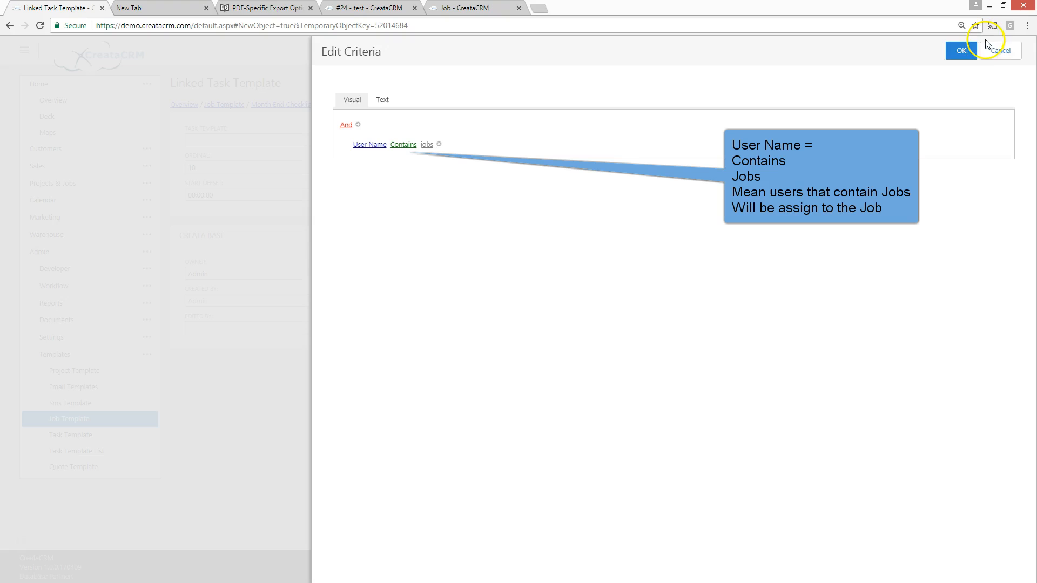
{"action": "left_click", "coordinate": [961, 51]}
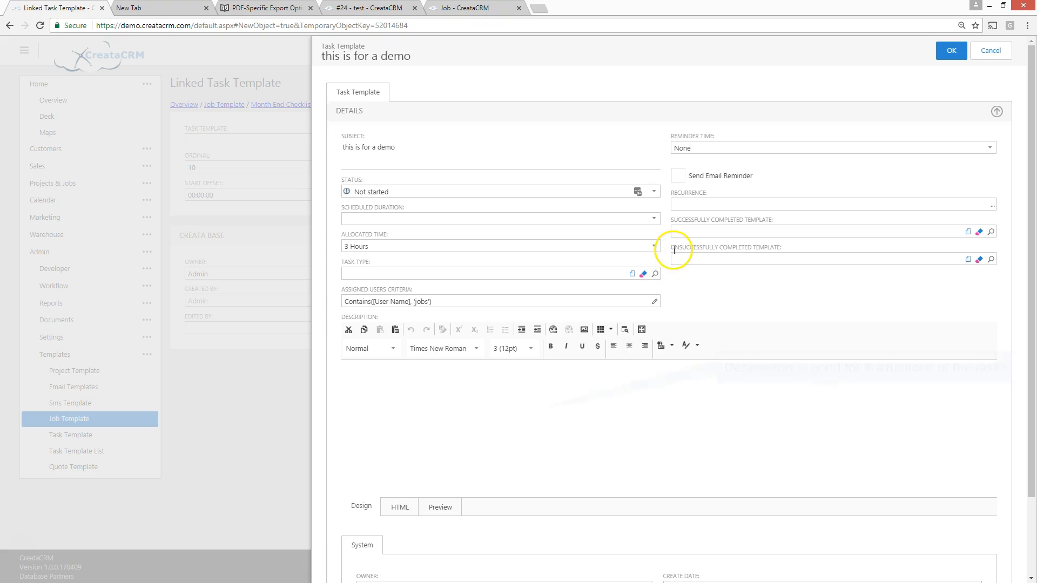
Enter the description "this is a test", set the scheduled duration to 1 Hour and accept the task template
{"action": "left_click", "coordinate": [580, 400]}
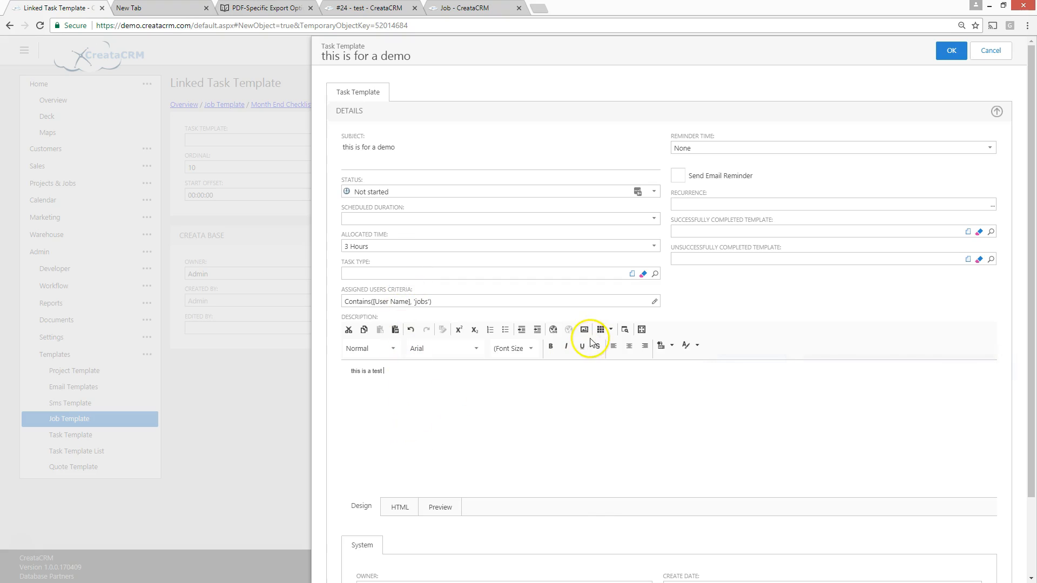
{"action": "left_click", "coordinate": [653, 219]}
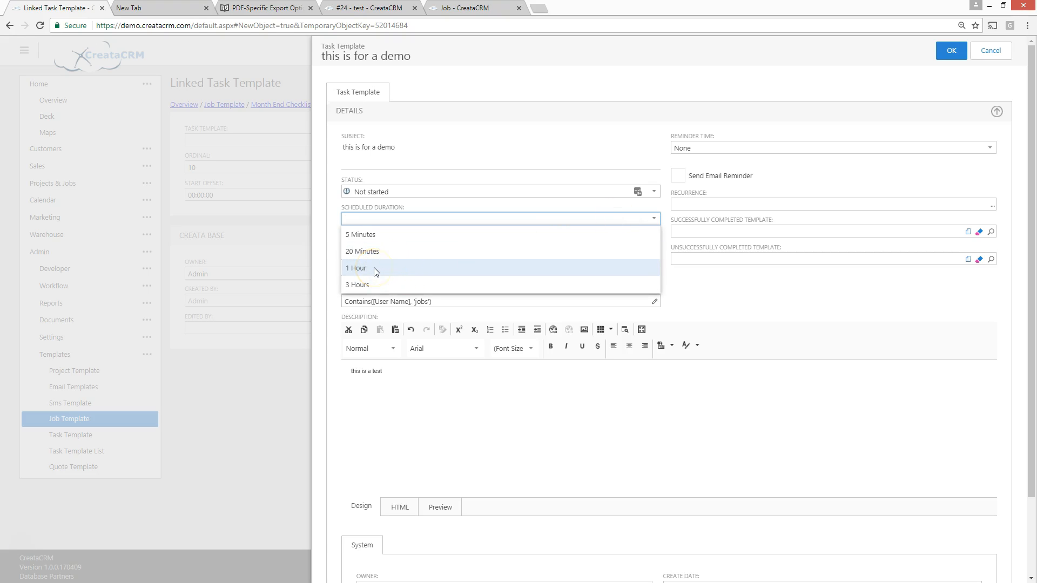
{"action": "left_click", "coordinate": [376, 269]}
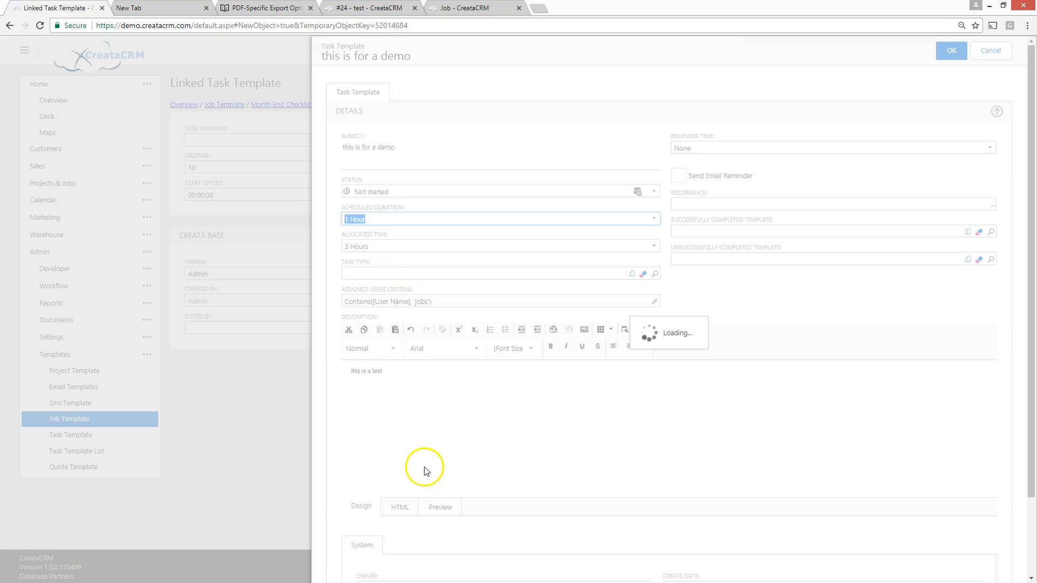
{"action": "left_click", "coordinate": [433, 427]}
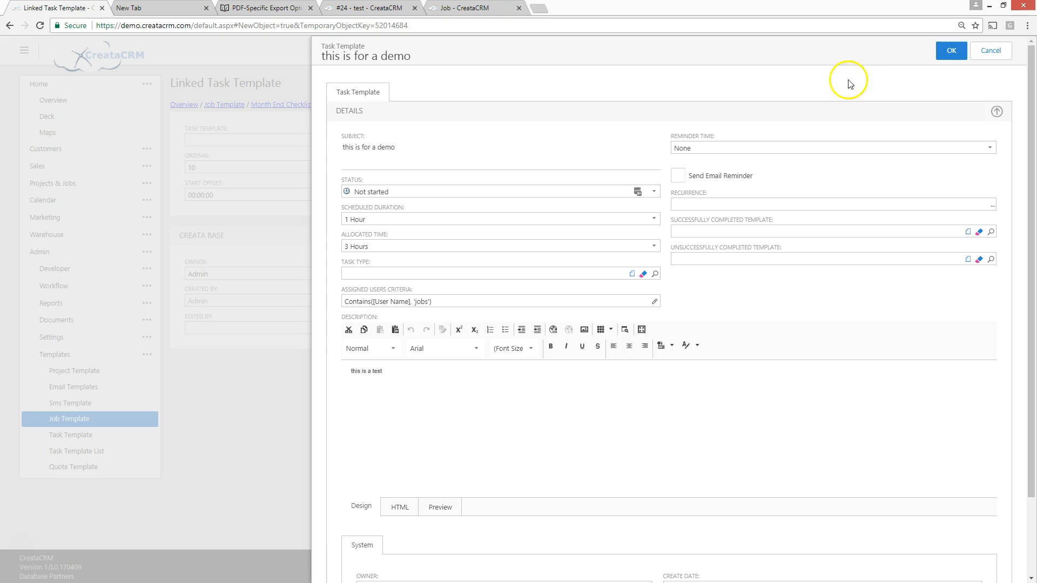
{"action": "left_click", "coordinate": [950, 54]}
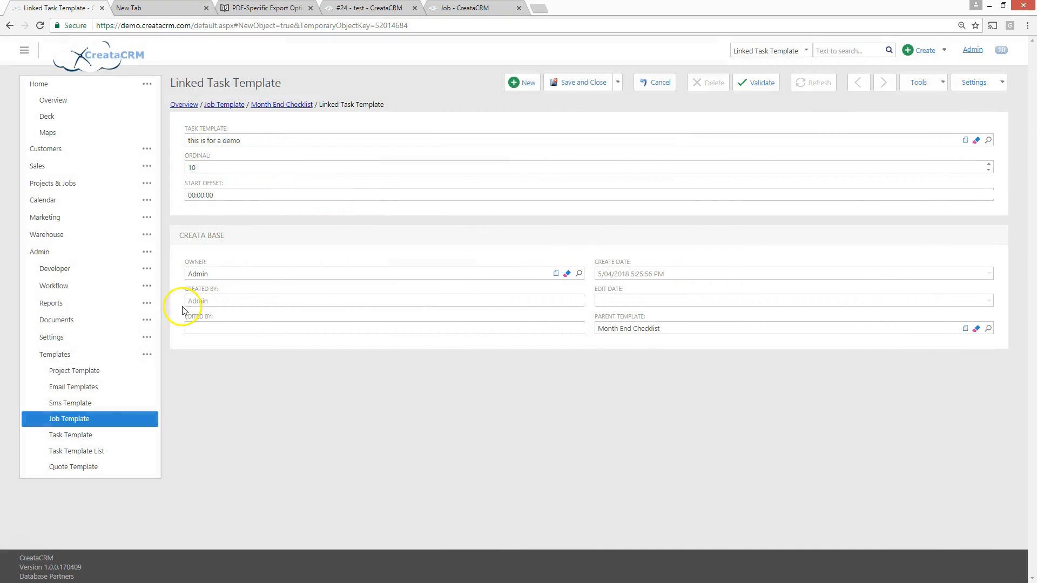
Set the linked task template's start offset to one day, 1:00:00:00, and save it
{"action": "left_click", "coordinate": [193, 196]}
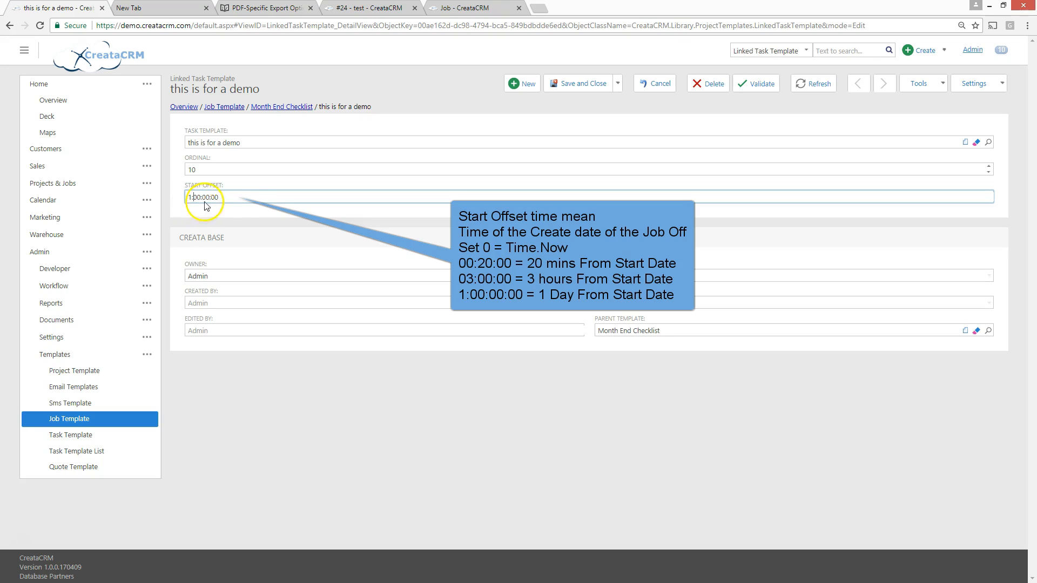
{"action": "left_click", "coordinate": [259, 168]}
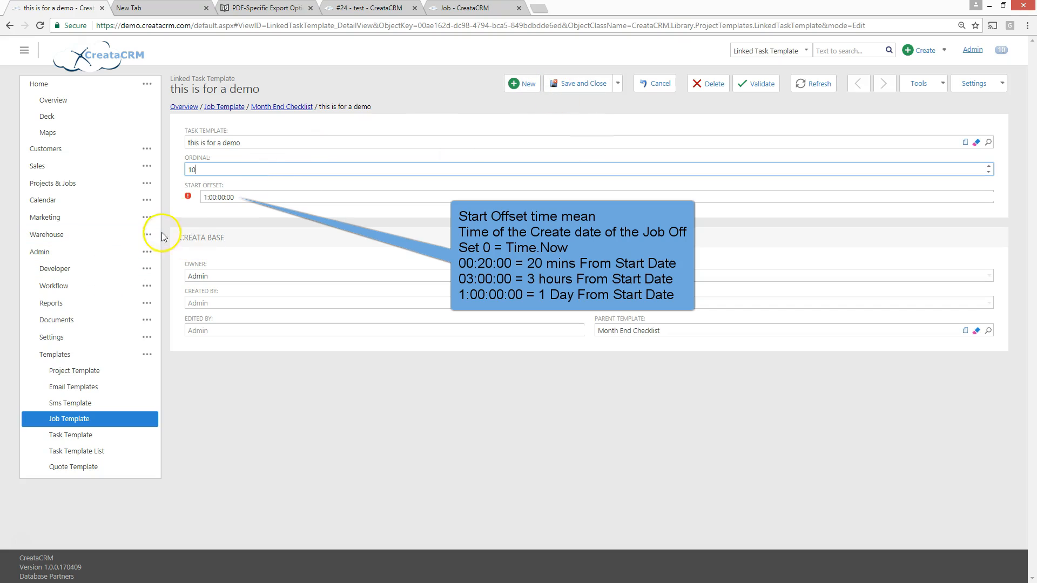
{"action": "left_click", "coordinate": [594, 84]}
Check the demo task's start offset in the task list and its place in the Gantt at week and day scale
{"action": "scroll", "coordinate": [550, 372], "scroll_direction": "down", "scroll_amount": 2}
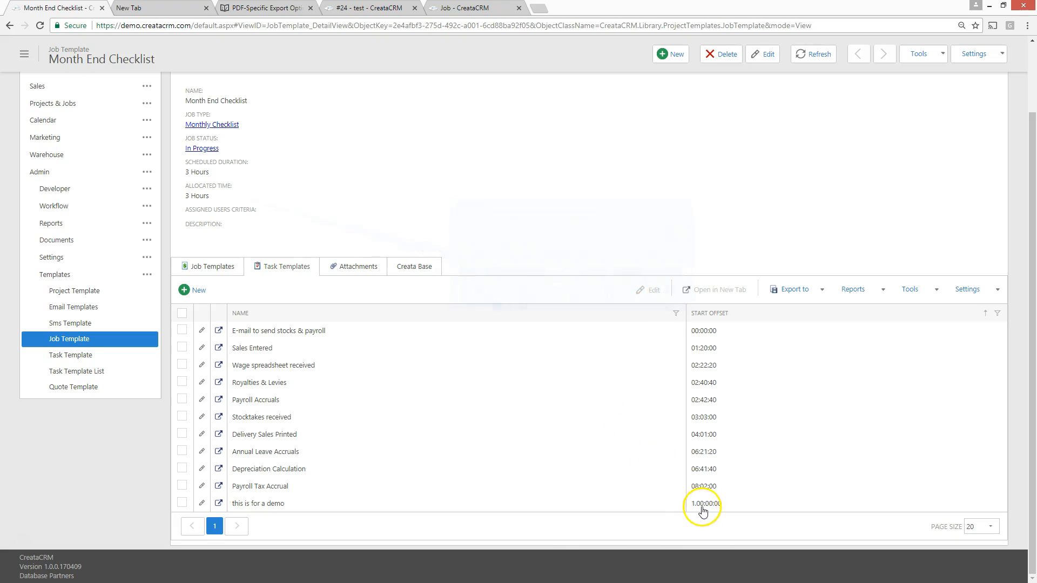
{"action": "scroll", "coordinate": [507, 324], "scroll_direction": "up", "scroll_amount": 3}
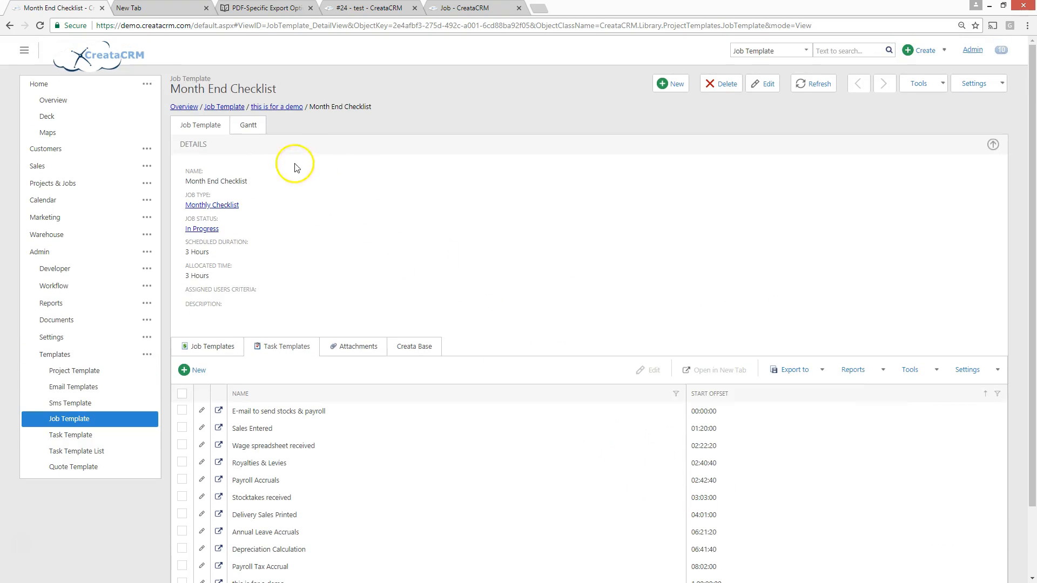
{"action": "left_click", "coordinate": [249, 125]}
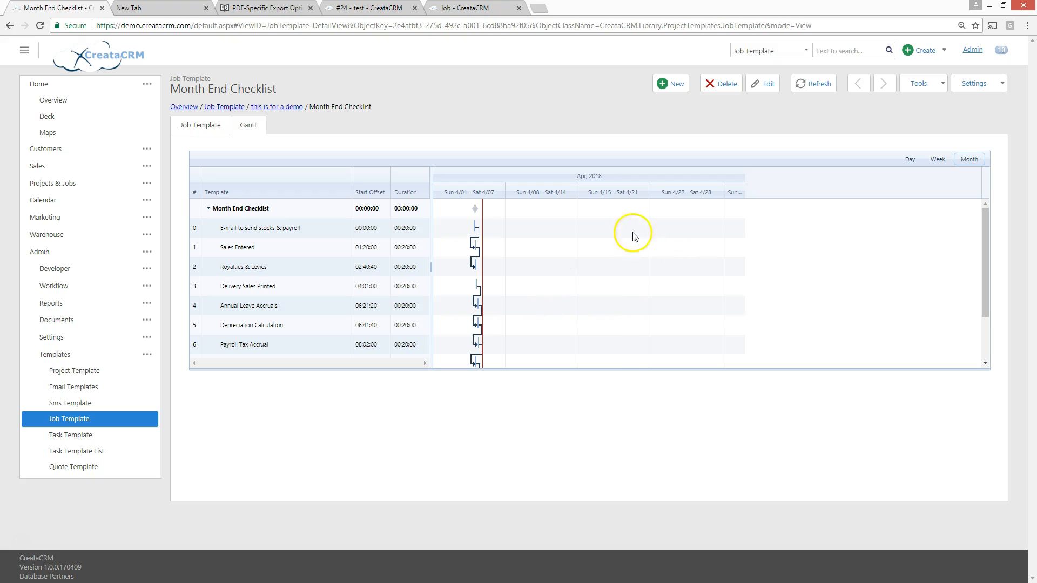
{"action": "left_click", "coordinate": [939, 160]}
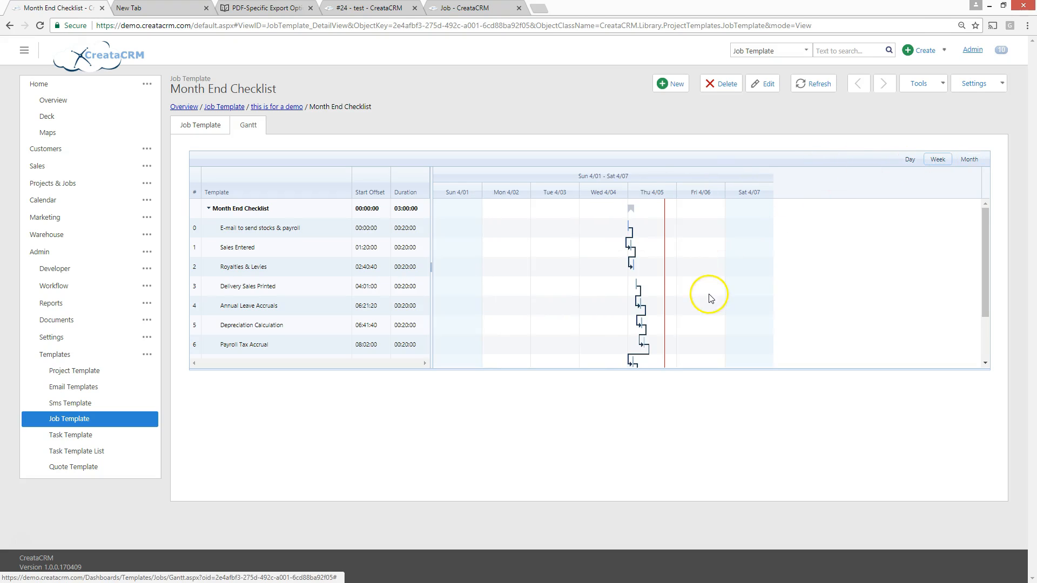
{"action": "left_click_drag", "start_coordinate": [989, 292], "coordinate": [990, 335]}
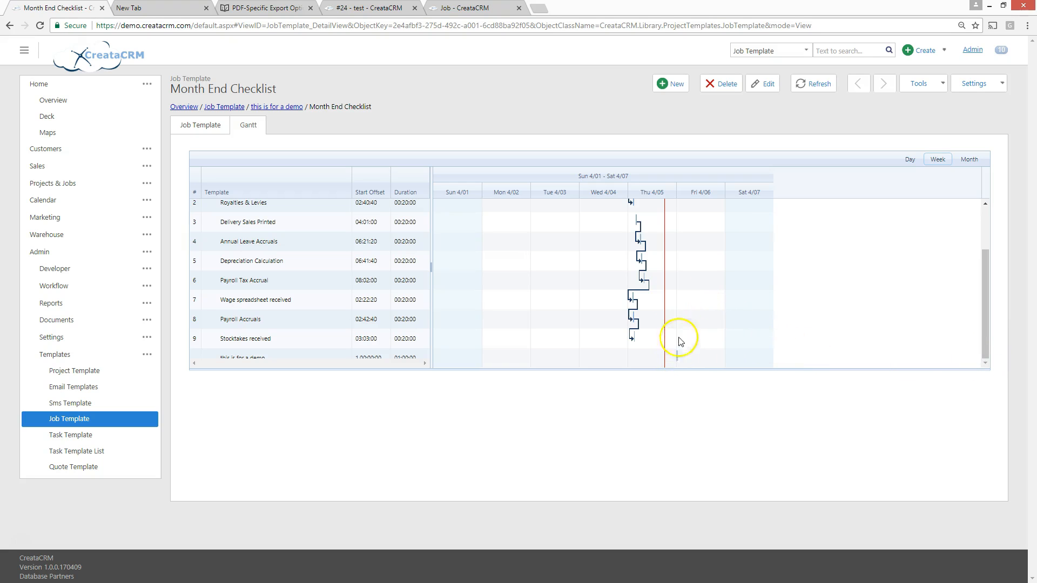
{"action": "left_click", "coordinate": [909, 161]}
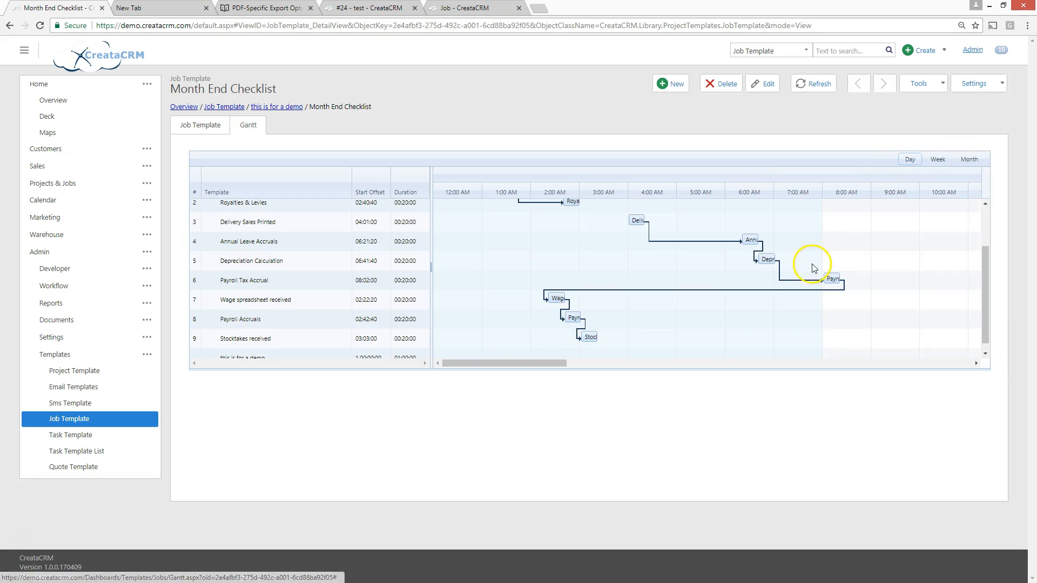
{"action": "left_click_drag", "start_coordinate": [528, 363], "coordinate": [709, 371]}
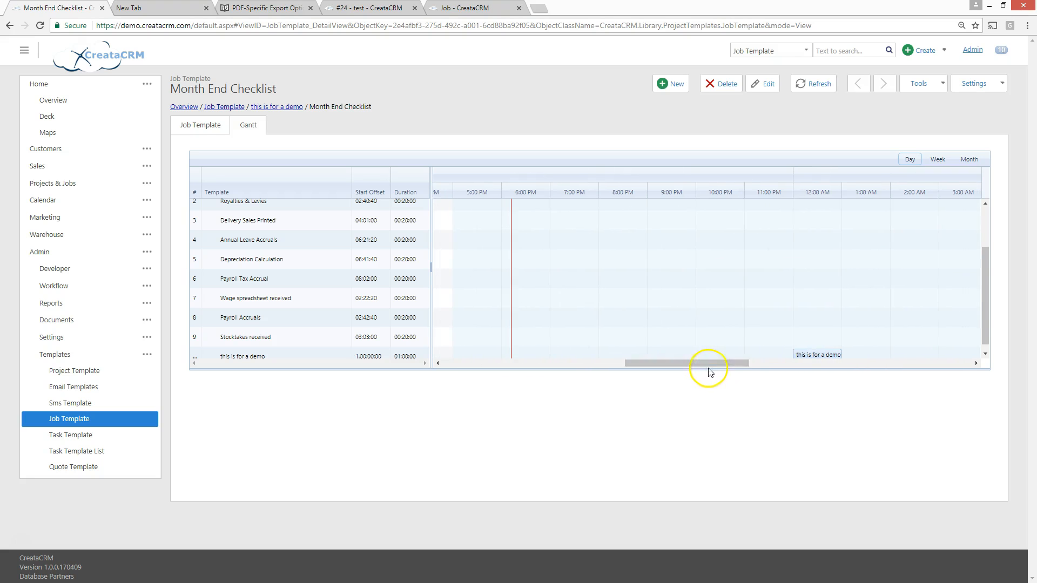
Go back to the start of the day-scale Gantt and look through the checklist's dependent tasks
{"action": "left_click_drag", "start_coordinate": [642, 364], "coordinate": [462, 364]}
{"action": "scroll", "coordinate": [597, 300], "scroll_direction": "up", "scroll_amount": 1}
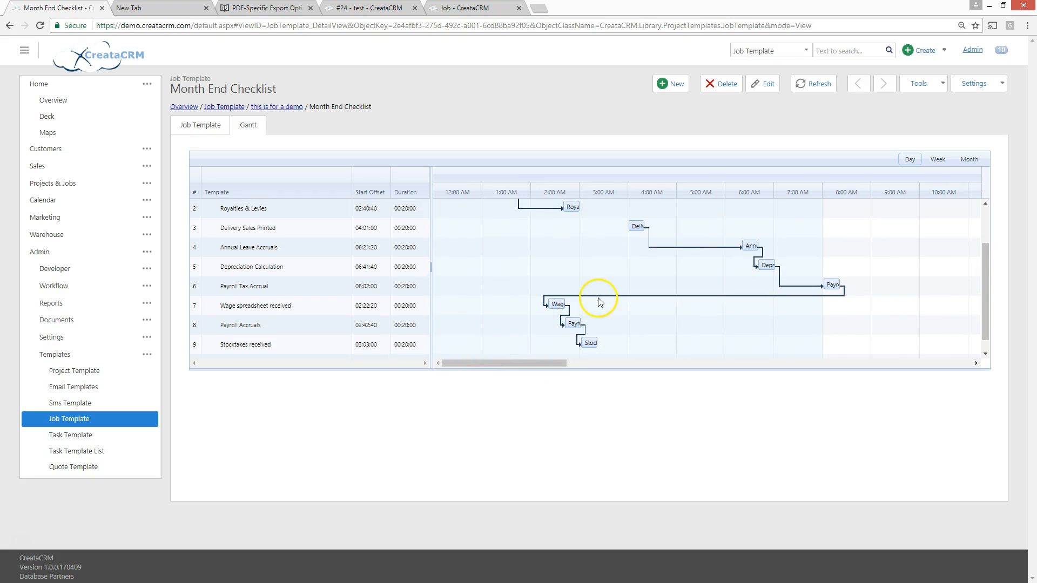
{"action": "scroll", "coordinate": [319, 315], "scroll_direction": "up", "scroll_amount": 3}
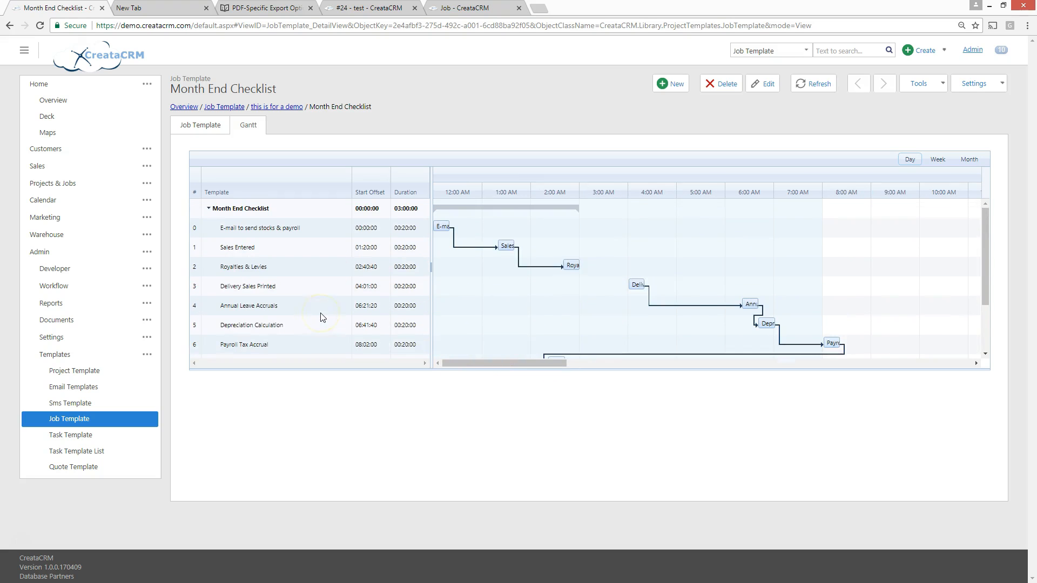
{"action": "scroll", "coordinate": [322, 317], "scroll_direction": "down", "scroll_amount": 3}
{"action": "scroll", "coordinate": [322, 315], "scroll_direction": "up", "scroll_amount": 3}
Review the start offsets in the Month End Checklist's task templates and return to the list of job templates
{"action": "left_click", "coordinate": [205, 126]}
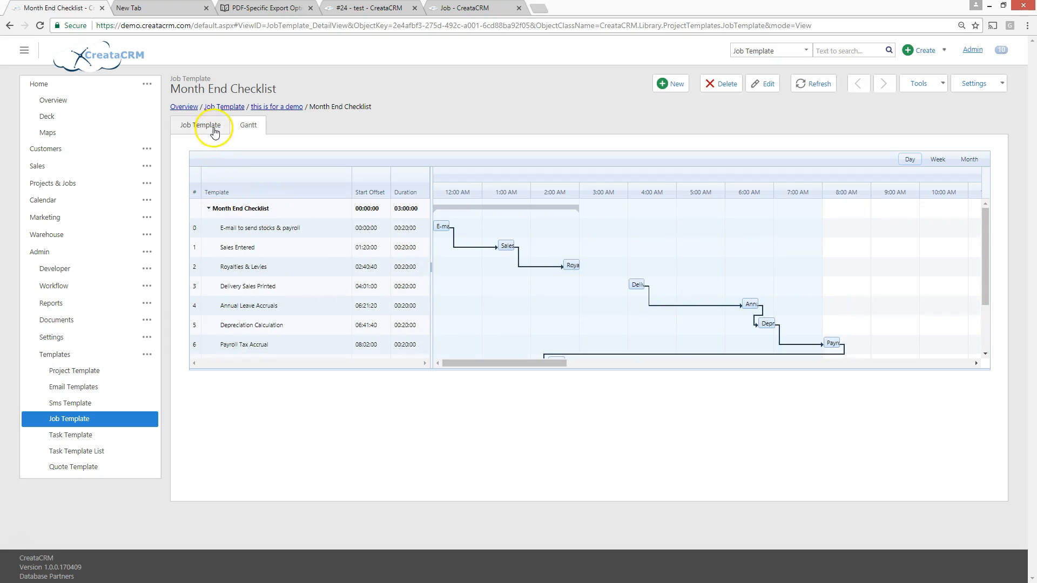
{"action": "scroll", "coordinate": [455, 337], "scroll_direction": "down", "scroll_amount": 2}
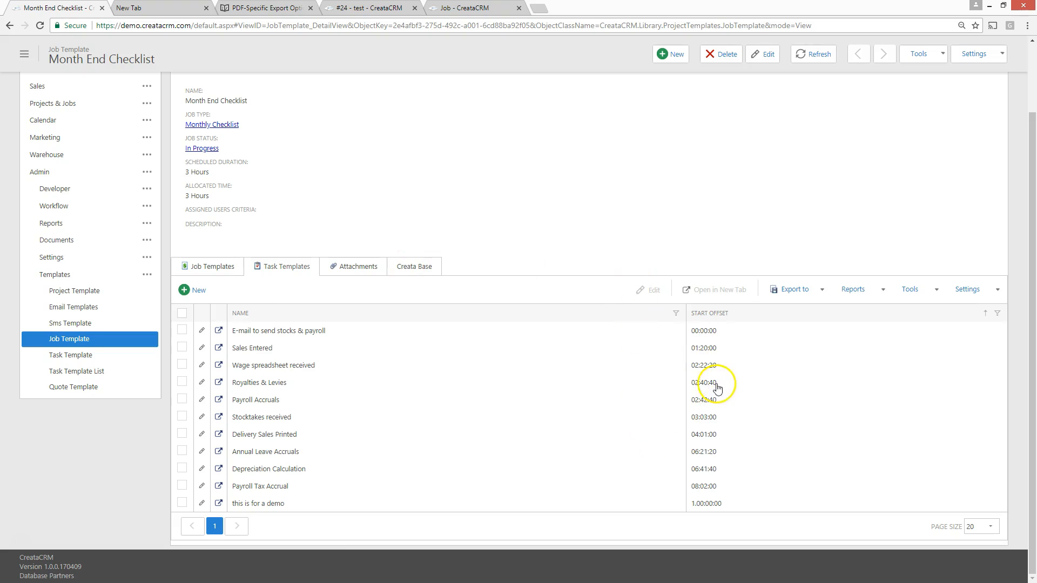
{"action": "scroll", "coordinate": [399, 400], "scroll_direction": "up", "scroll_amount": 2}
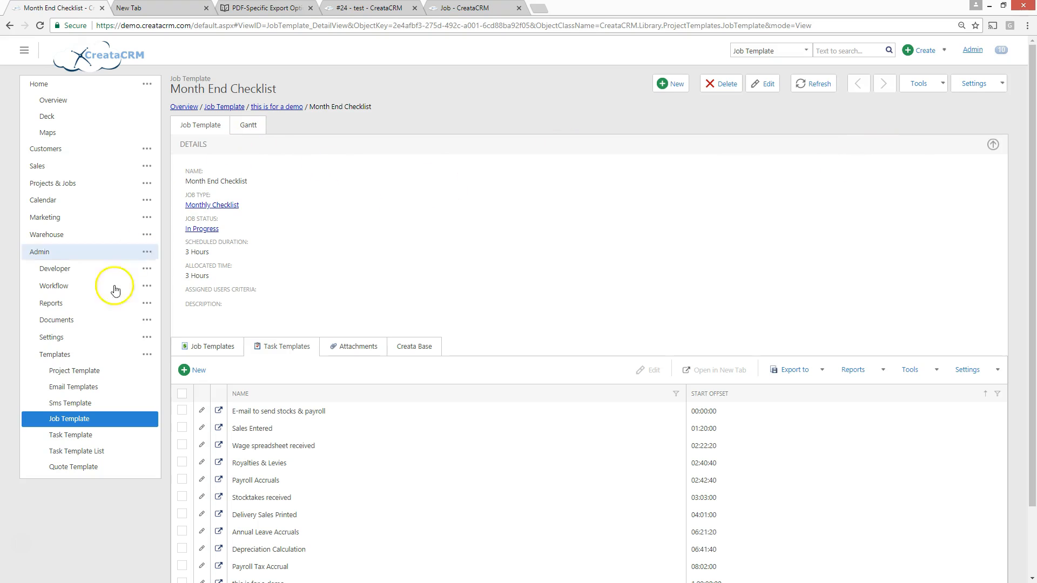
{"action": "left_click", "coordinate": [122, 411]}
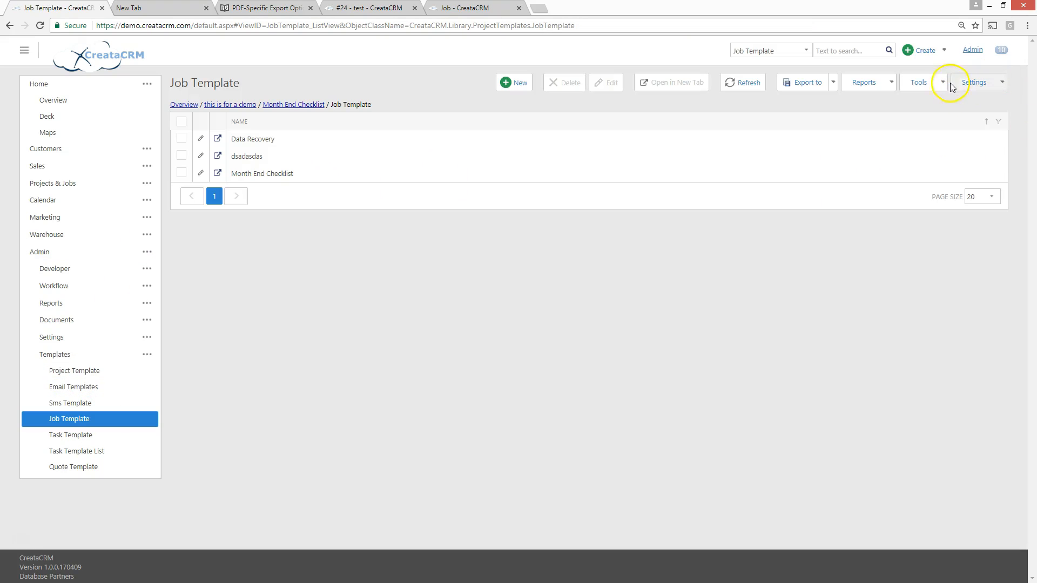
Open the Month End Checklist job template and look through the tools available for it
{"action": "left_click", "coordinate": [939, 82]}
{"action": "left_click", "coordinate": [262, 174]}
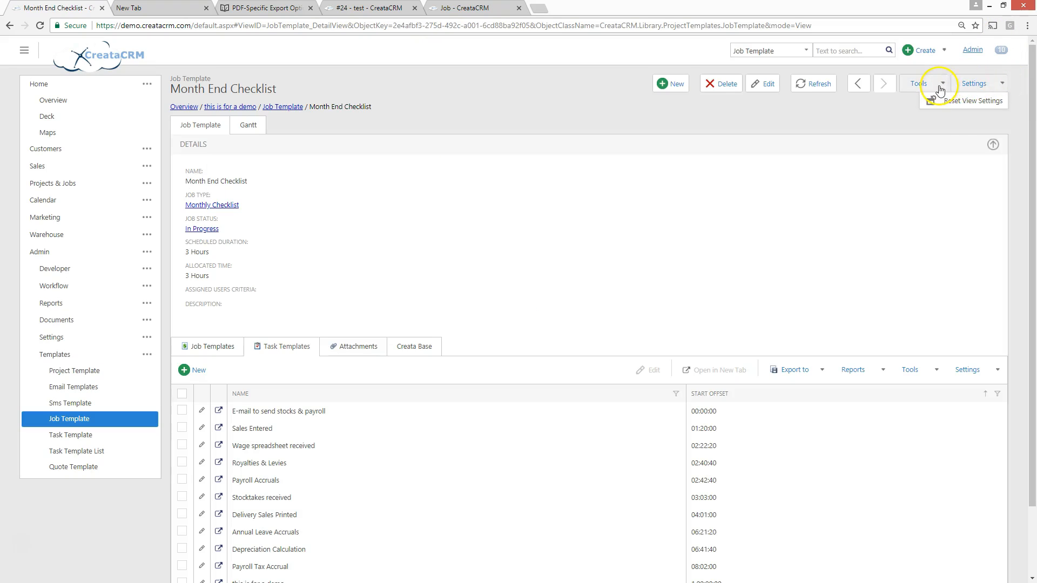
{"action": "left_click", "coordinate": [940, 83]}
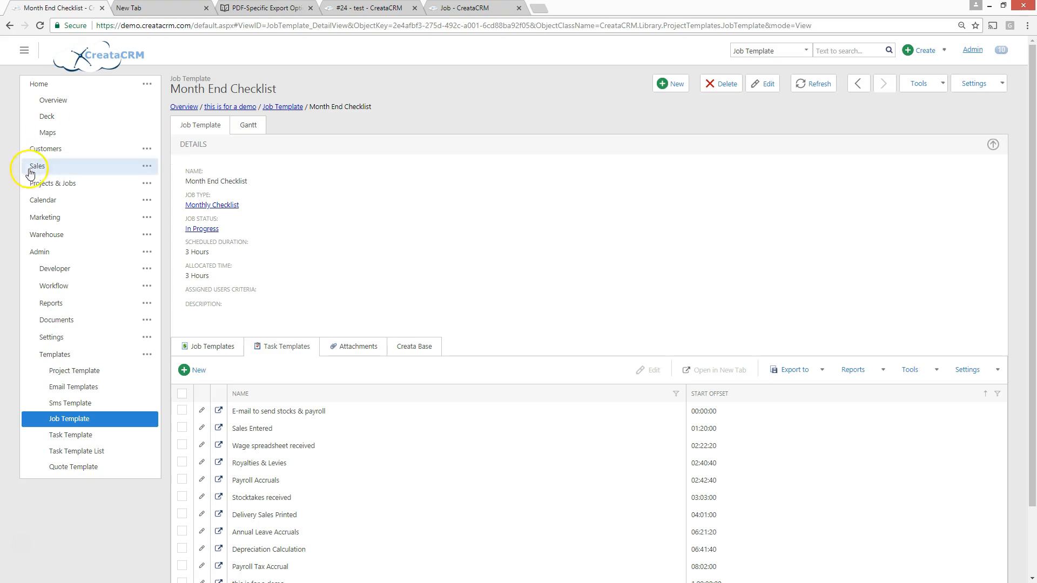
Create a job from the Month End Checklist template in the job process overview, and save and view it
{"action": "left_click", "coordinate": [145, 84]}
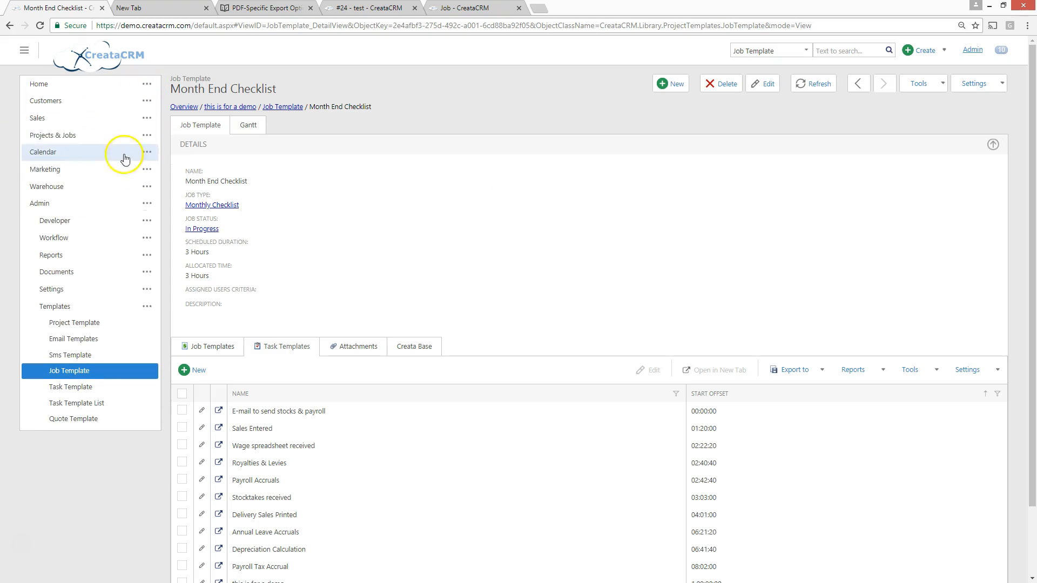
{"action": "left_click", "coordinate": [69, 136]}
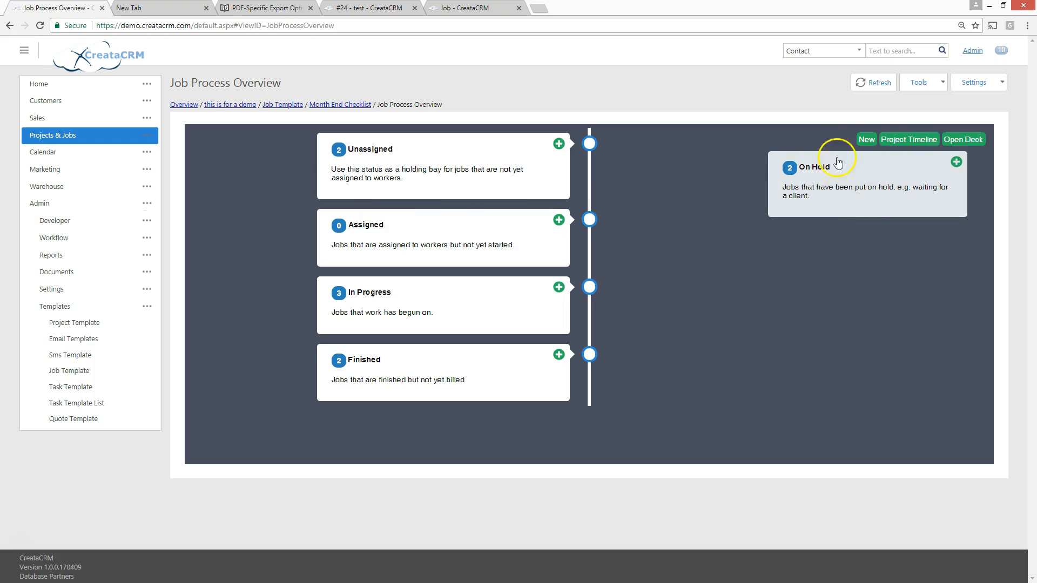
{"action": "left_click", "coordinate": [865, 140]}
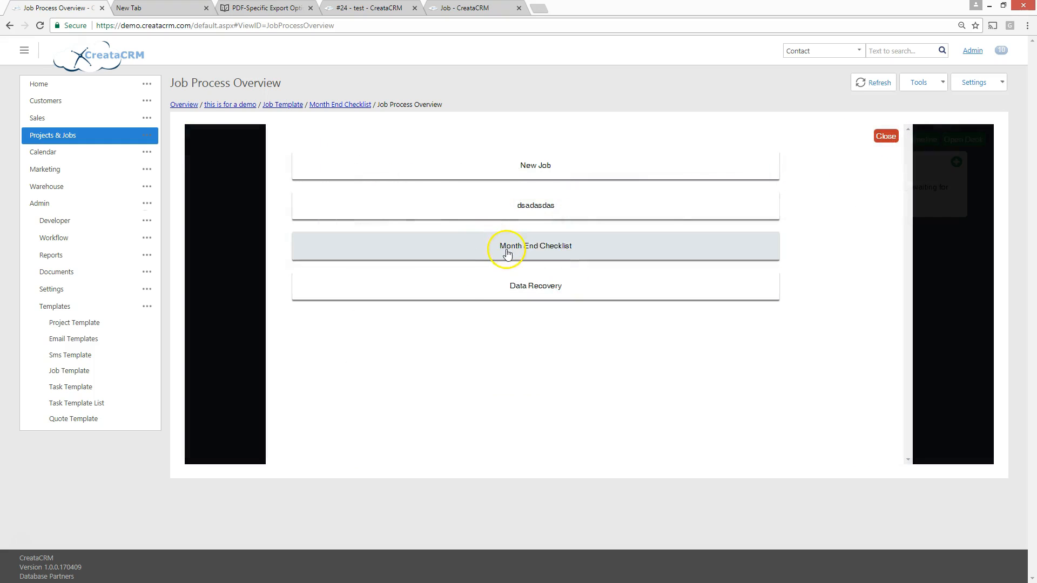
{"action": "left_click", "coordinate": [508, 246]}
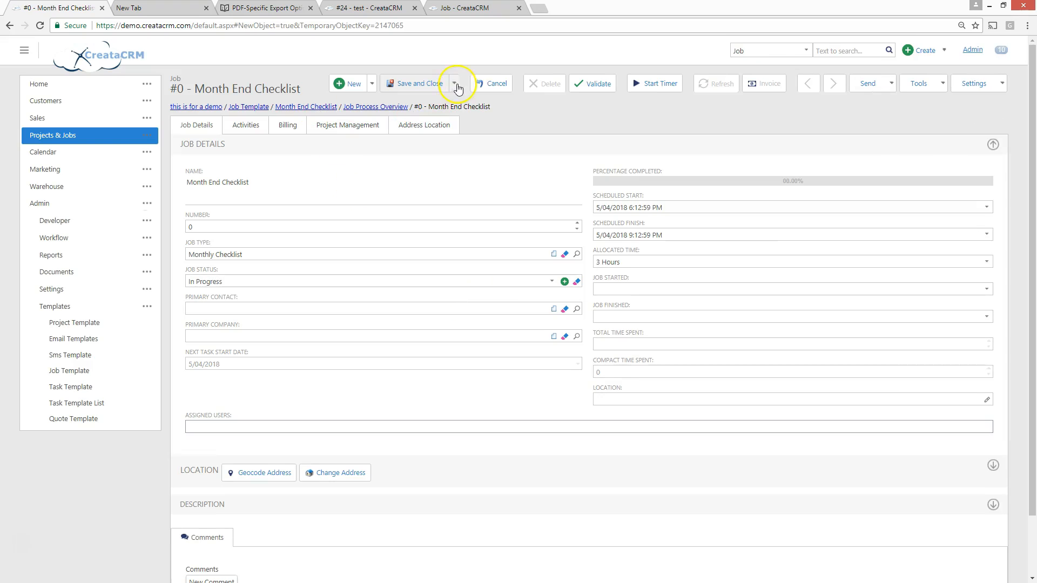
{"action": "left_click", "coordinate": [454, 85]}
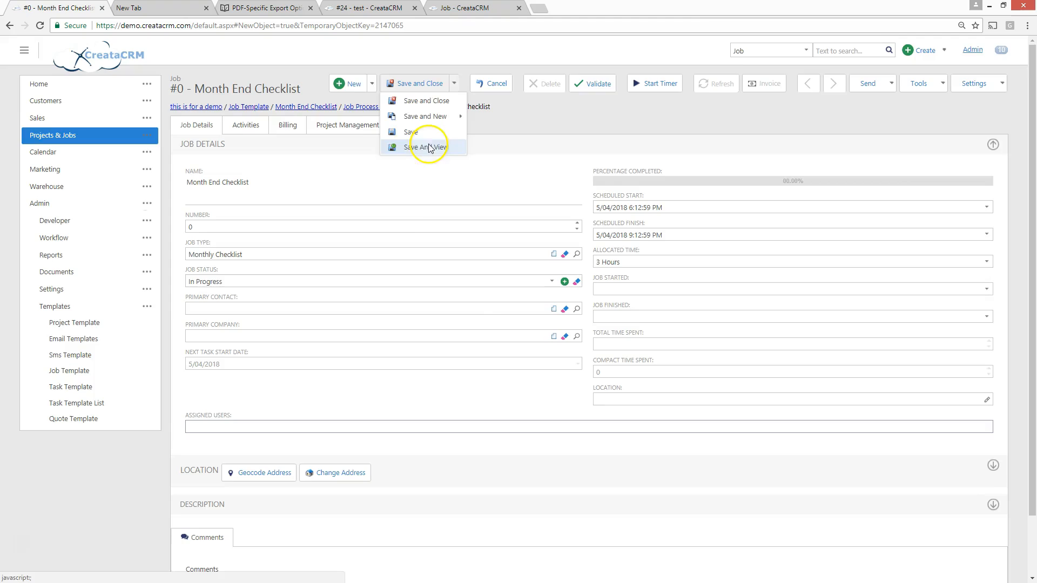
{"action": "left_click", "coordinate": [426, 147]}
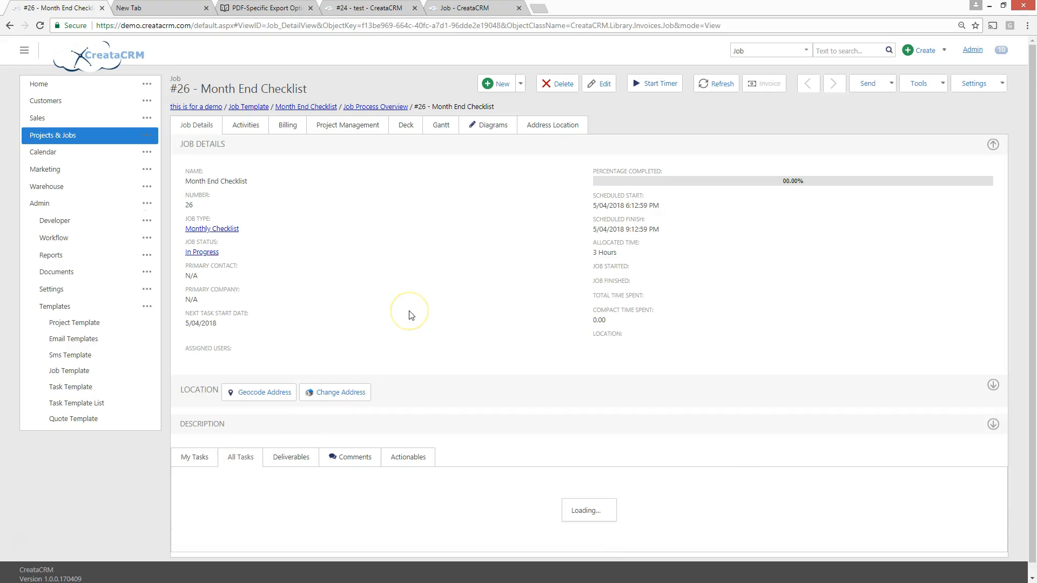
Open the new job's "this is for a demo" task and review its scheduled start, due date and allocated time
{"action": "scroll", "coordinate": [411, 315], "scroll_direction": "down", "scroll_amount": 5}
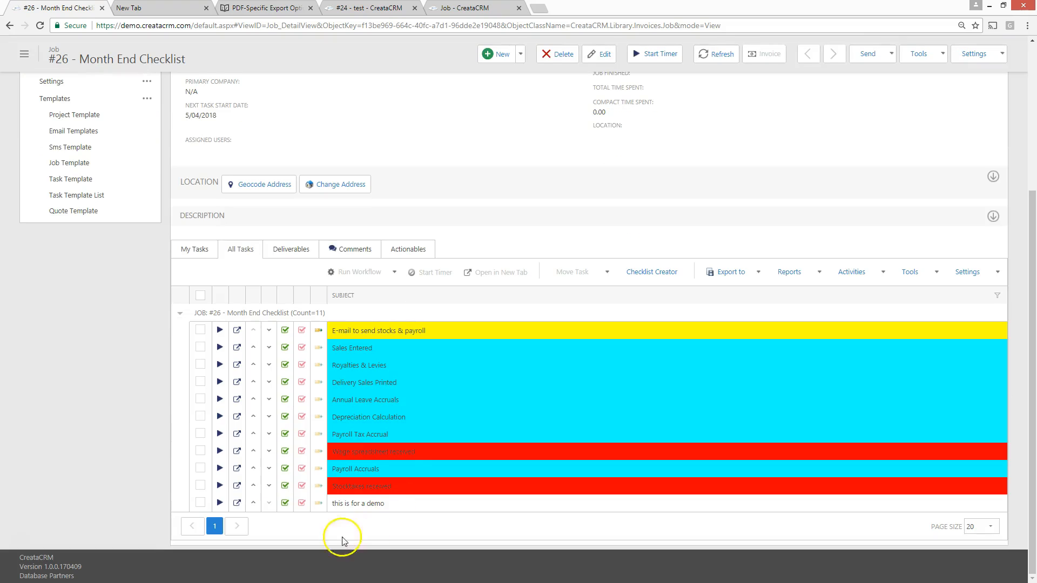
{"action": "left_click", "coordinate": [352, 505]}
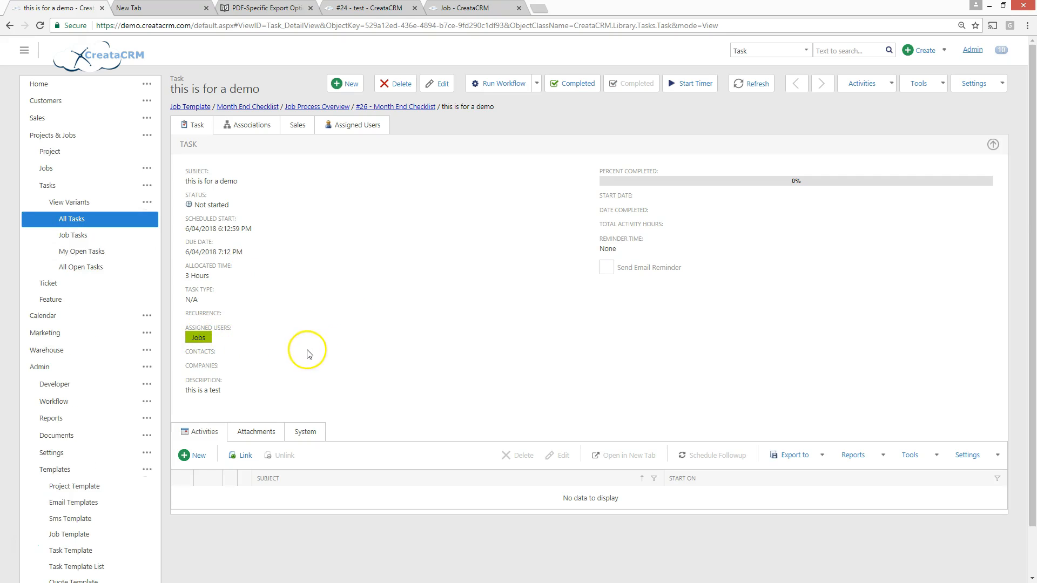
{"action": "left_click_drag", "start_coordinate": [190, 276], "coordinate": [218, 289]}
{"action": "left_click", "coordinate": [300, 253]}
{"action": "left_click", "coordinate": [467, 257]}
{"action": "left_click", "coordinate": [474, 251]}
{"action": "left_click", "coordinate": [483, 242]}
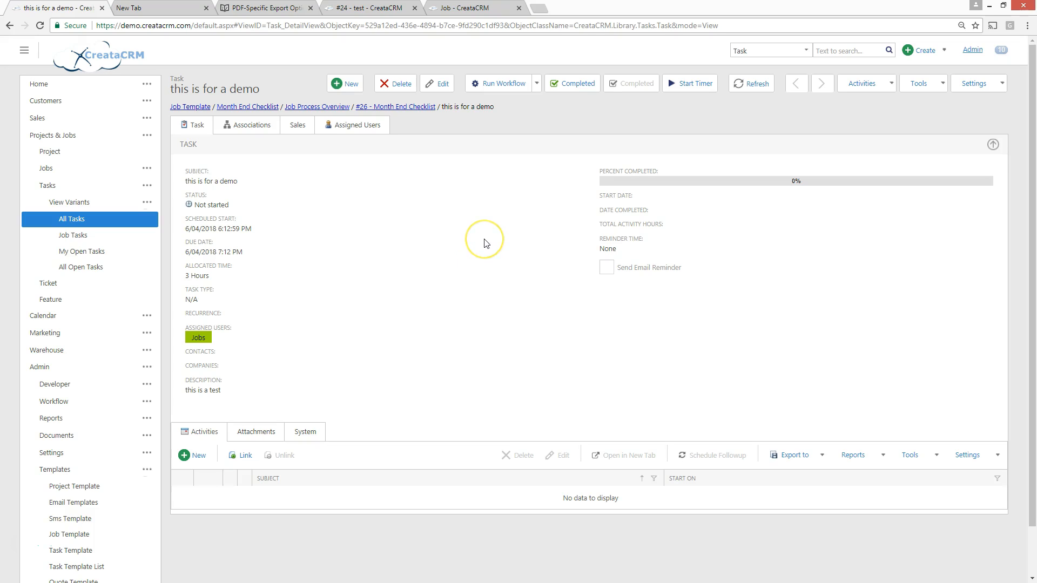